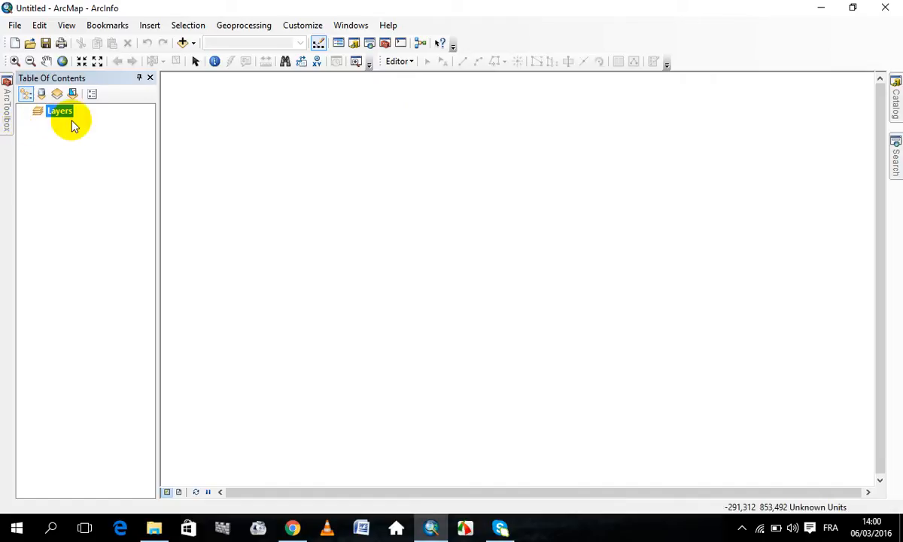
# Set the data frame's coordinate system to the predefined projected system WGS 1984 UTM Zone 28N
pyautogui.rightClick(58, 119)
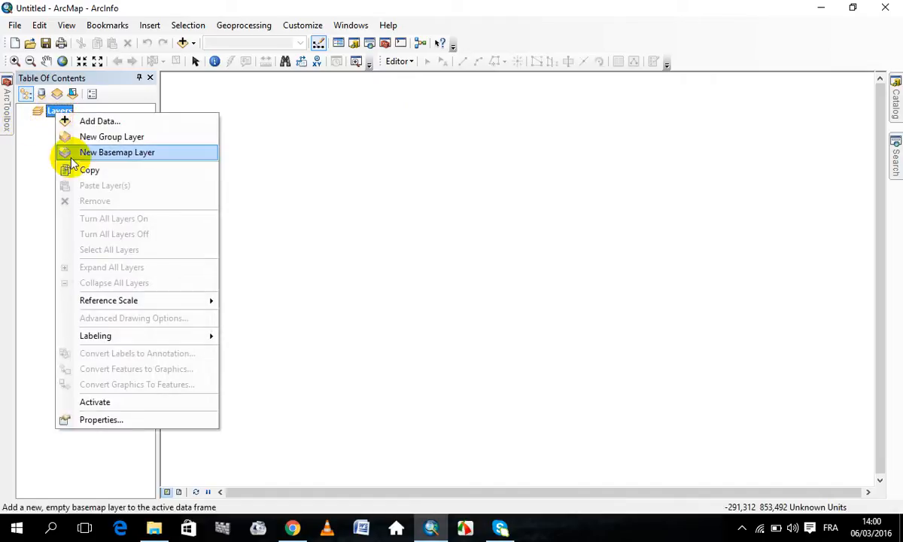
pyautogui.click(83, 422)
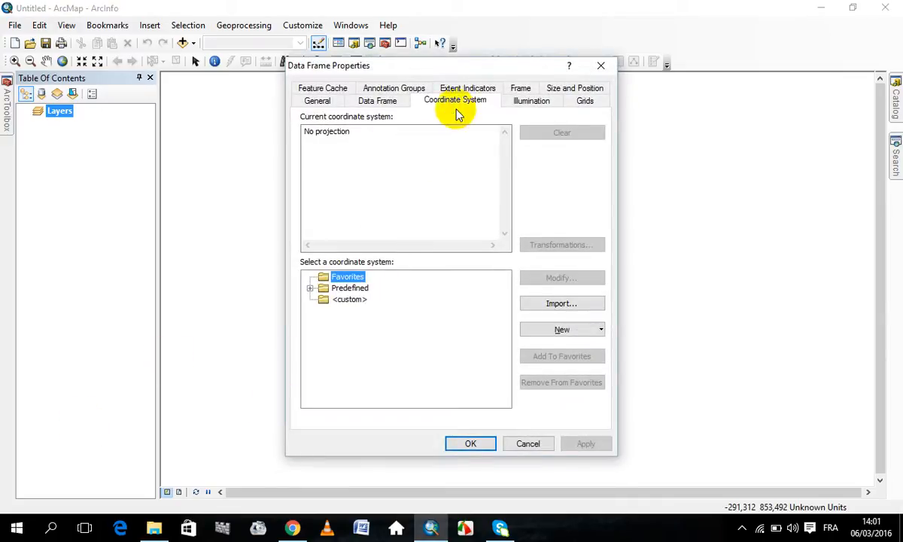
pyautogui.click(309, 288)
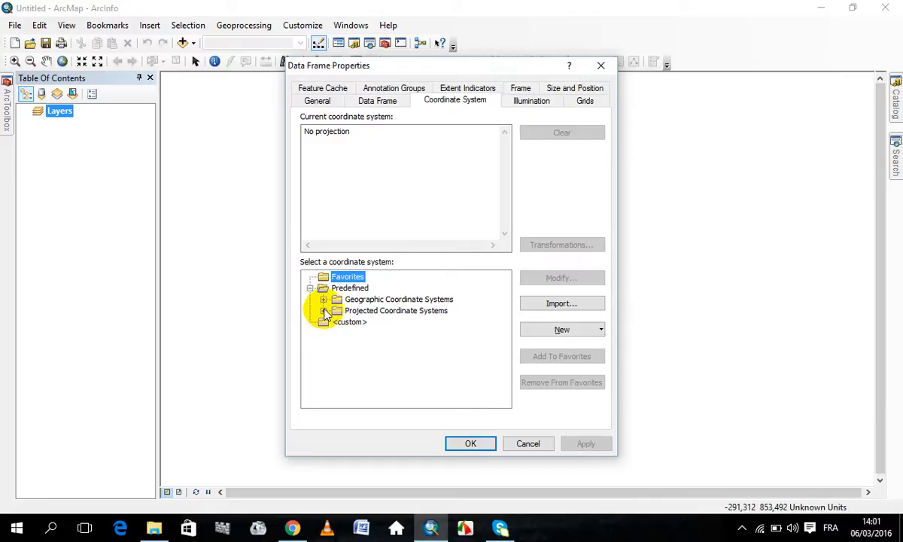
pyautogui.click(323, 311)
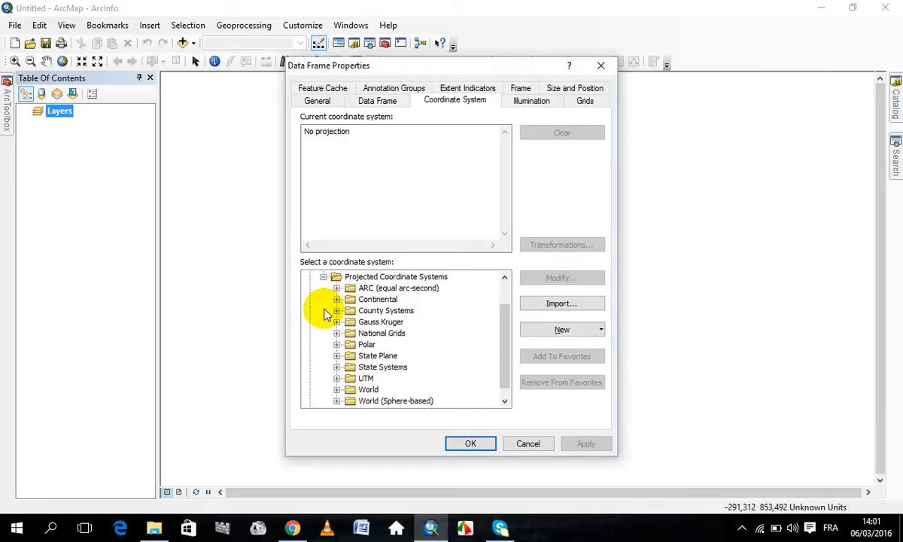
pyautogui.click(335, 379)
pyautogui.scroll(-3, 345, 361)
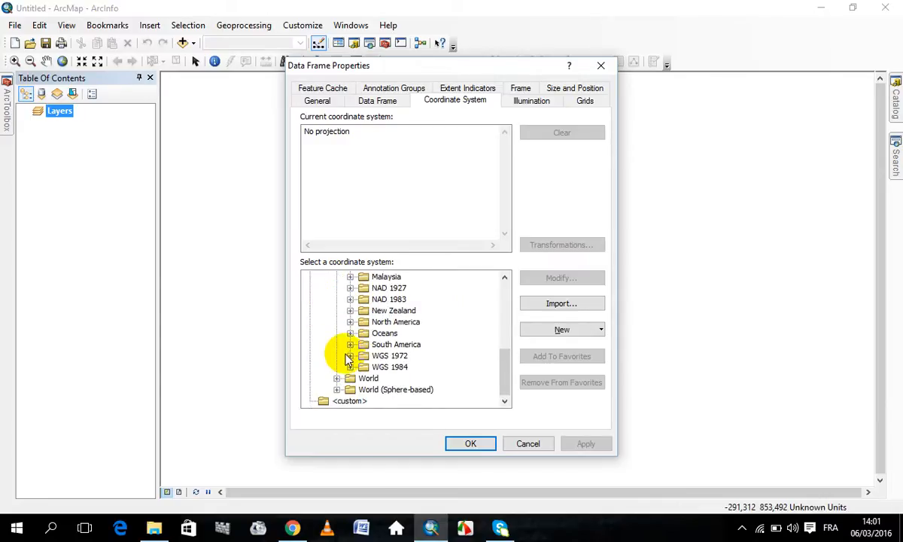
pyautogui.click(349, 367)
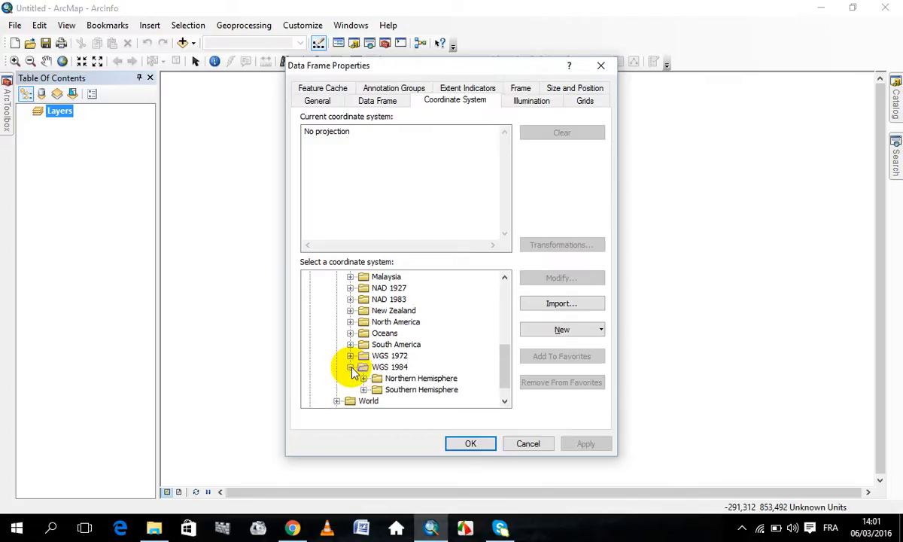
pyautogui.click(364, 378)
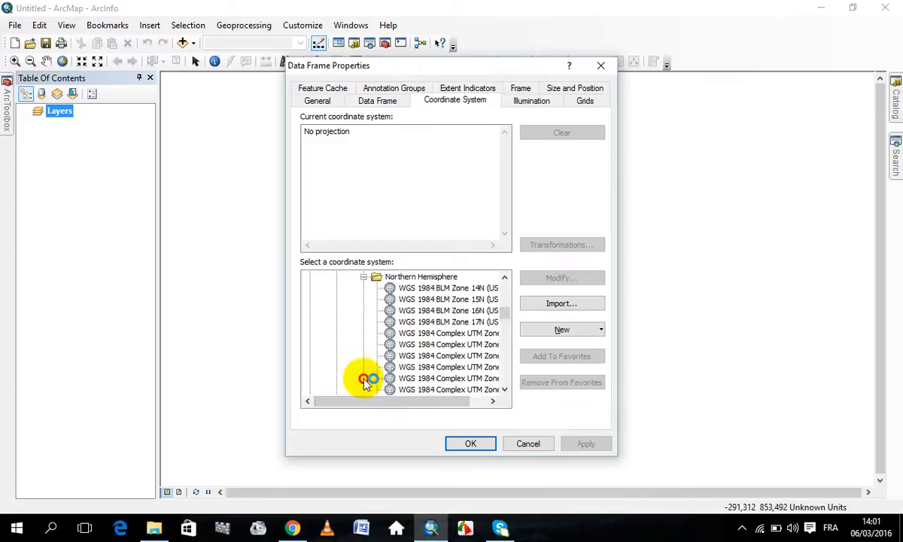
pyautogui.scroll(-5, 363, 336)
pyautogui.scroll(-7, 365, 369)
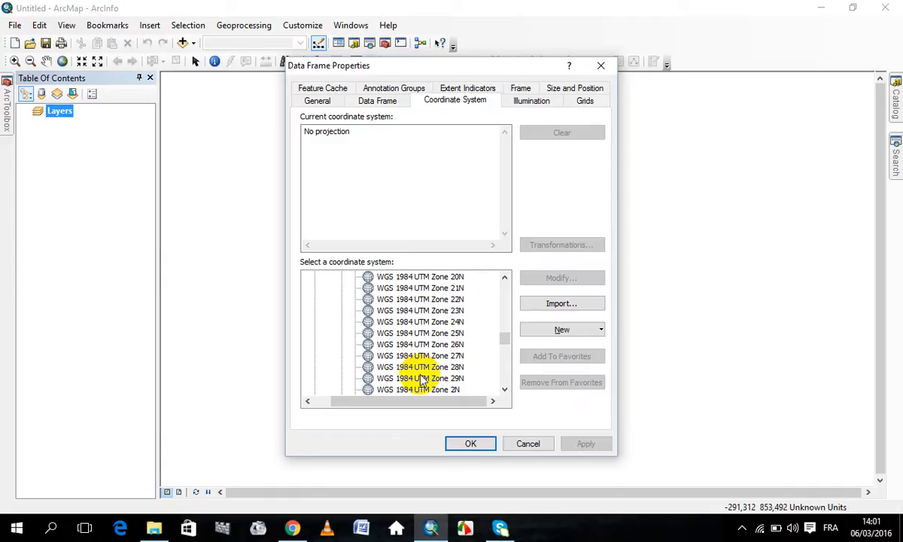
pyautogui.click(370, 368)
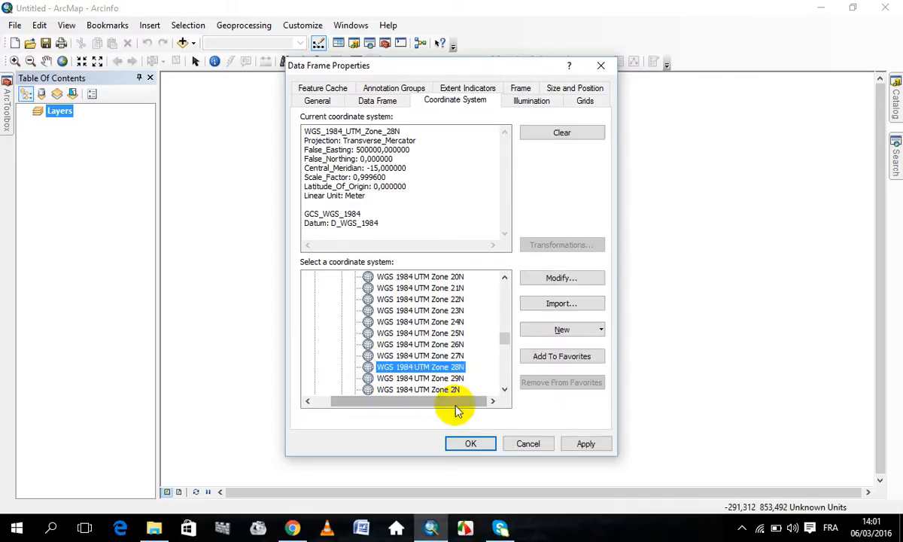
pyautogui.click(469, 444)
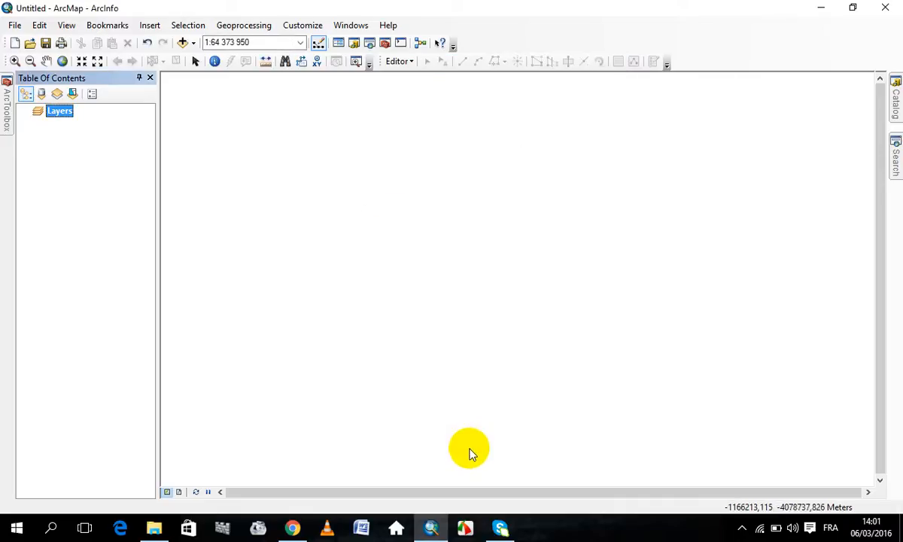
# Add the image Palette 1.jpg from D:\argis 10\travail\Géoréférencement\Images Touba to the map, accepting its missing spatial reference
pyautogui.click(182, 43)
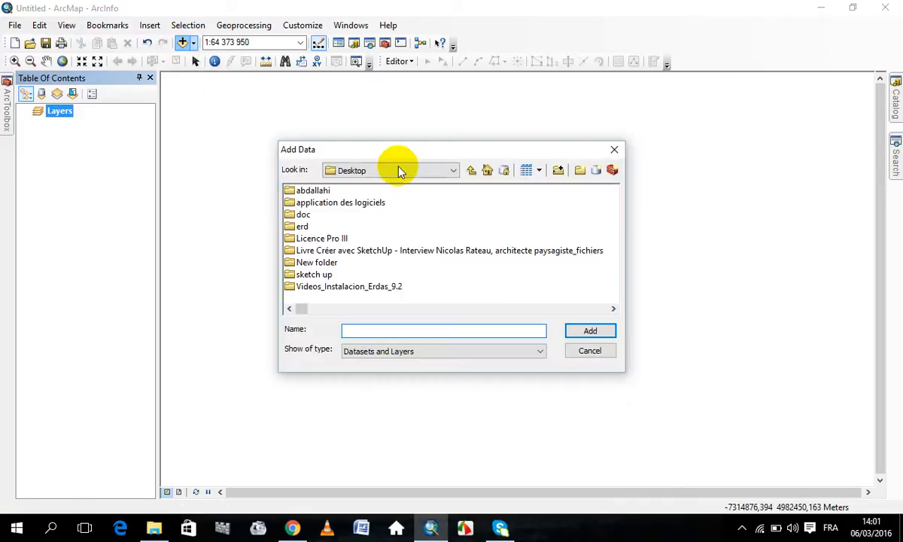
pyautogui.click(456, 172)
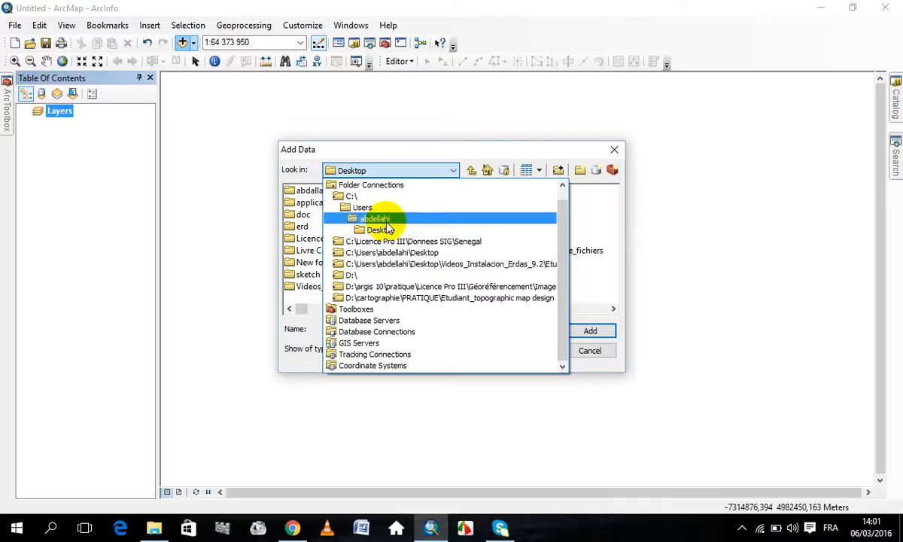
pyautogui.click(386, 276)
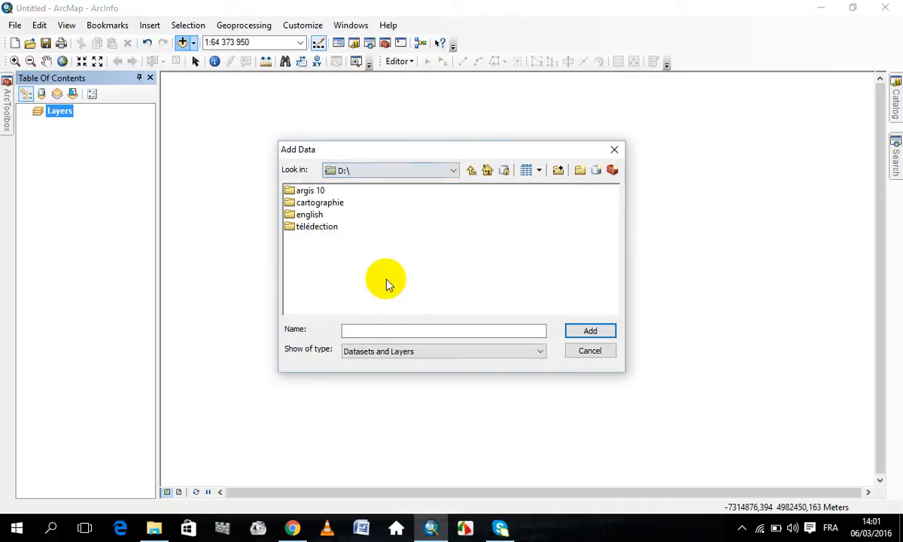
pyautogui.click(309, 193)
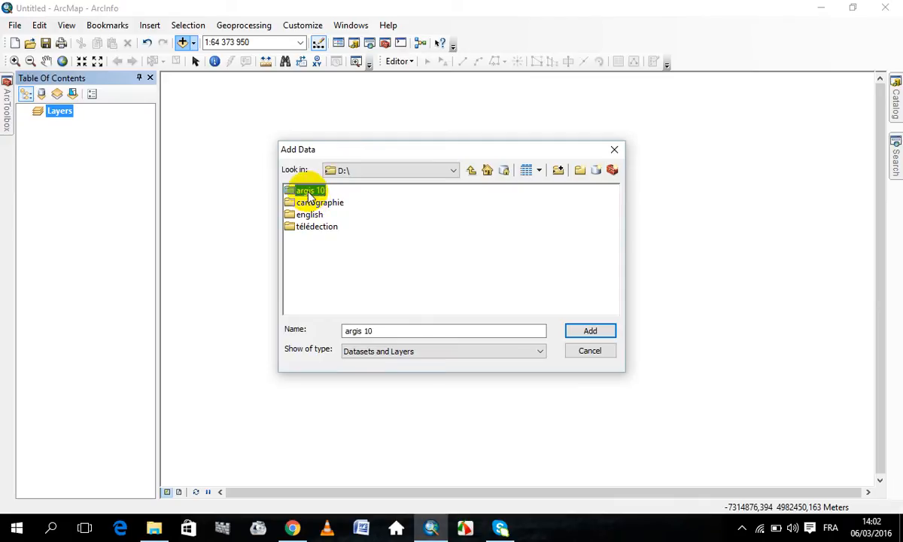
pyautogui.doubleClick(308, 192)
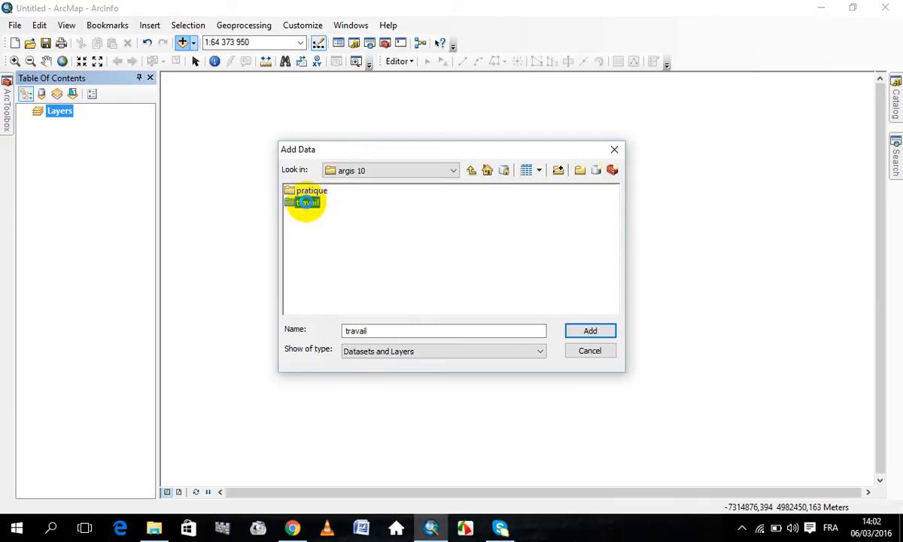
pyautogui.doubleClick(306, 204)
pyautogui.click(307, 206)
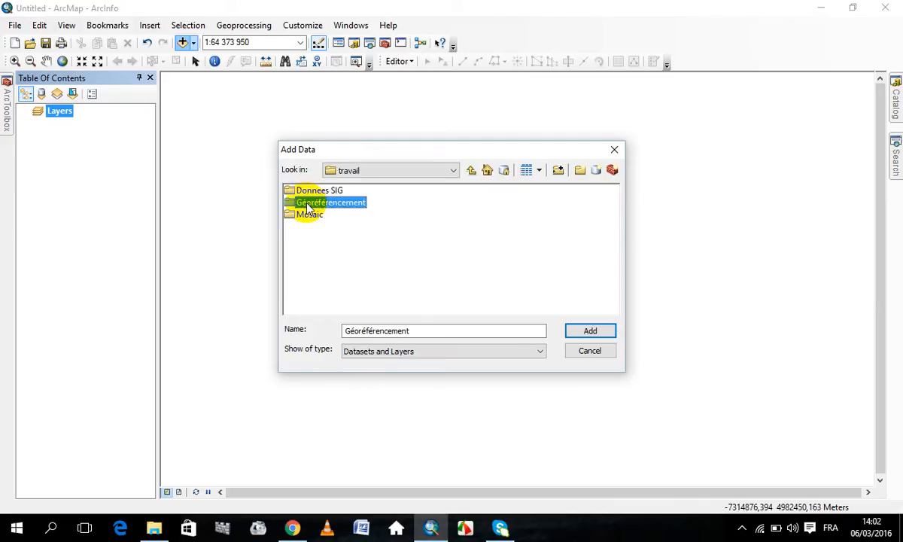
pyautogui.doubleClick(303, 204)
pyautogui.click(309, 192)
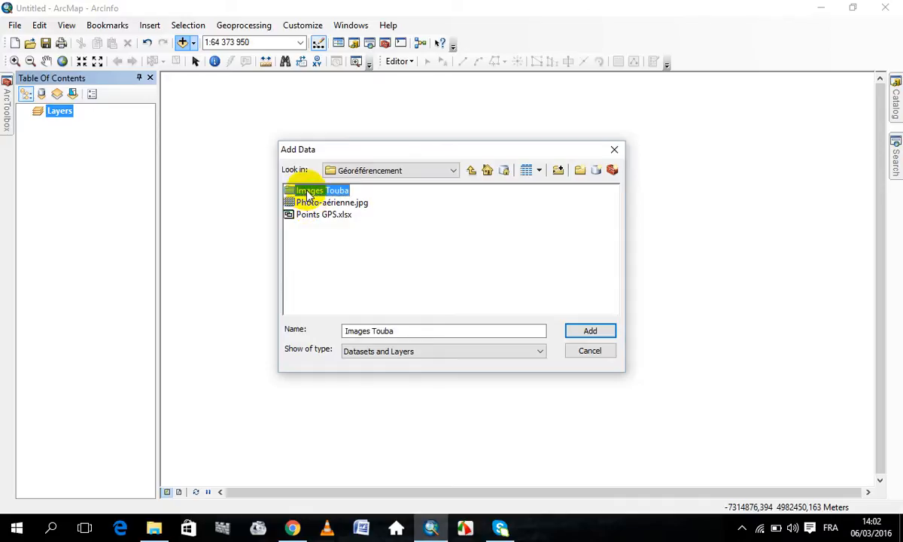
pyautogui.doubleClick(309, 193)
pyautogui.click(313, 207)
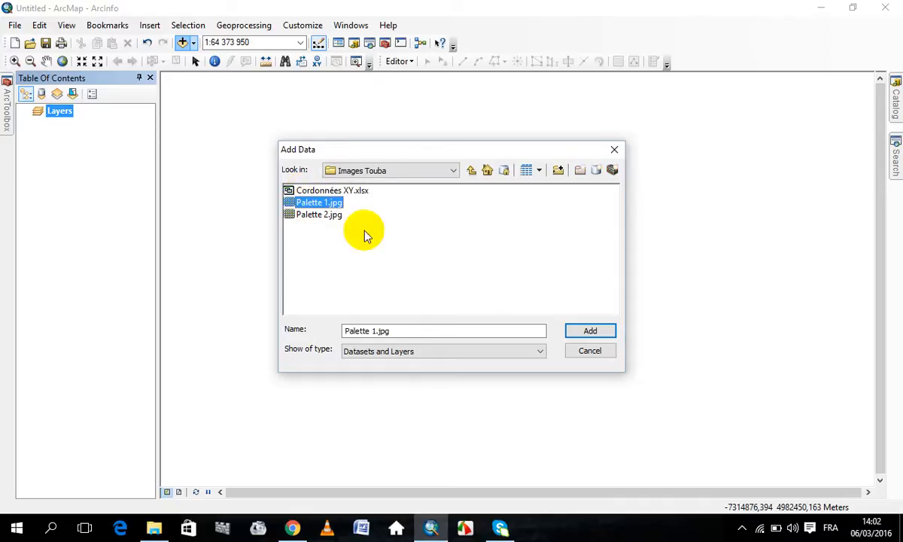
pyautogui.click(590, 335)
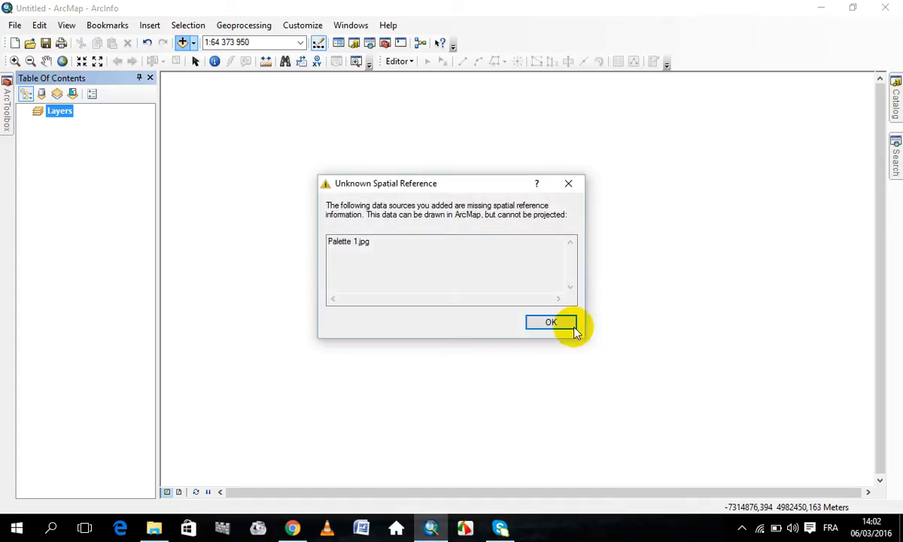
pyautogui.click(547, 322)
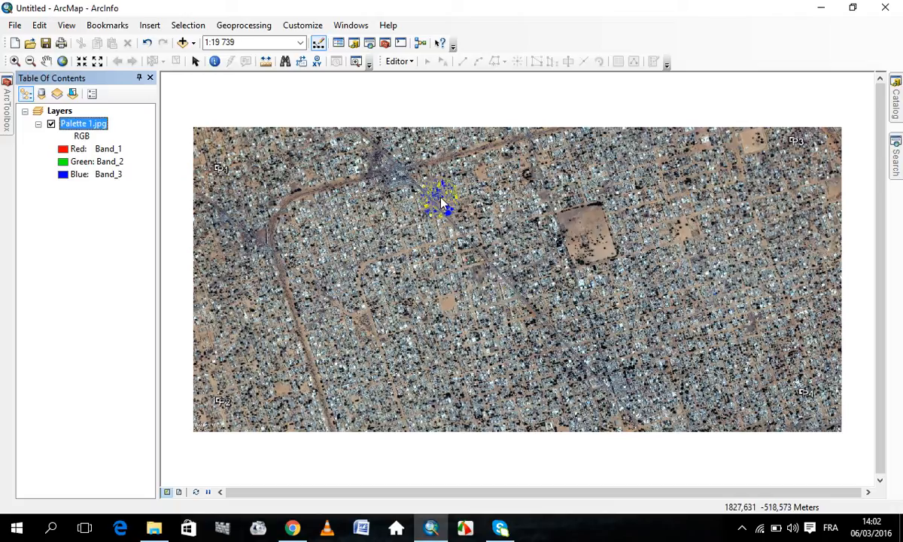
# Display the Georeferencing toolbar and start a control point at the P1 marker on the image, clearing its default X and Y coordinates
pyautogui.rightClick(506, 36)
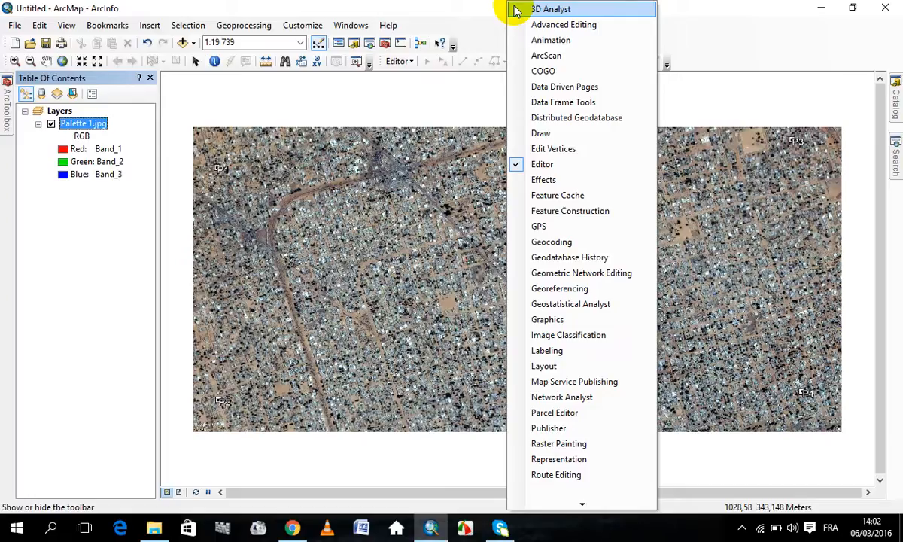
pyautogui.click(576, 289)
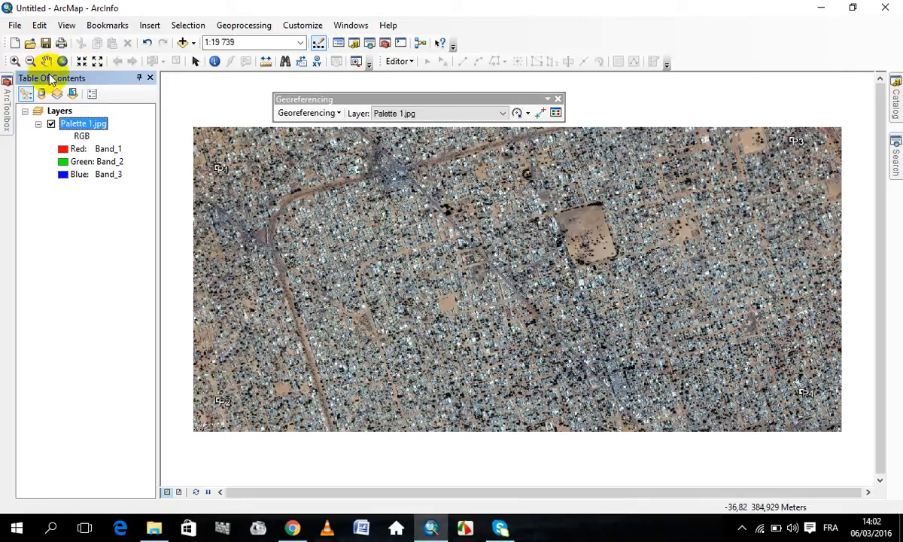
pyautogui.click(14, 60)
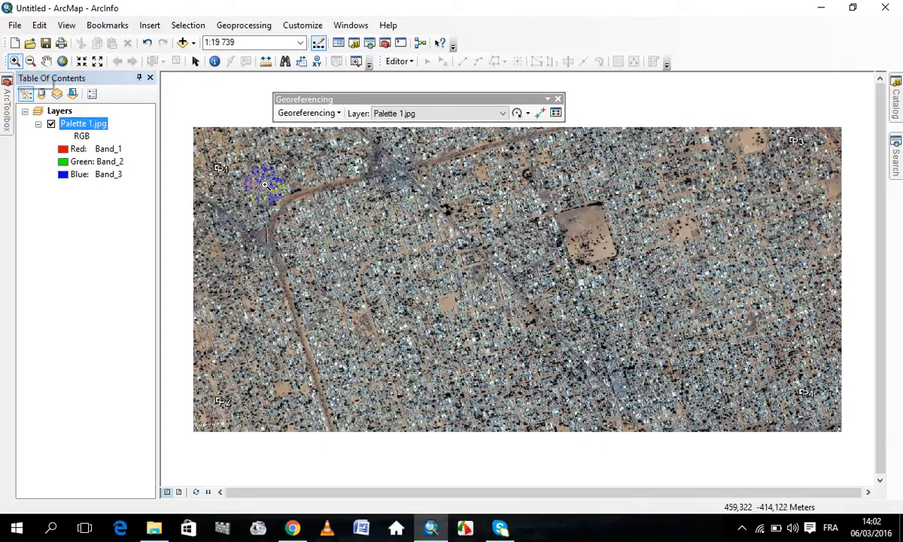
pyautogui.moveTo(199, 161); pyautogui.dragTo(227, 179)
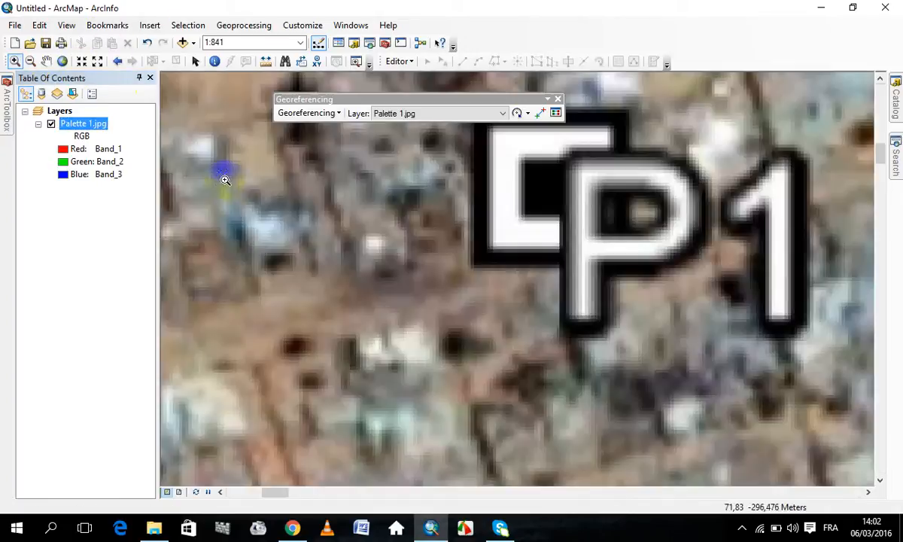
pyautogui.click(45, 60)
pyautogui.moveTo(577, 243); pyautogui.dragTo(413, 283)
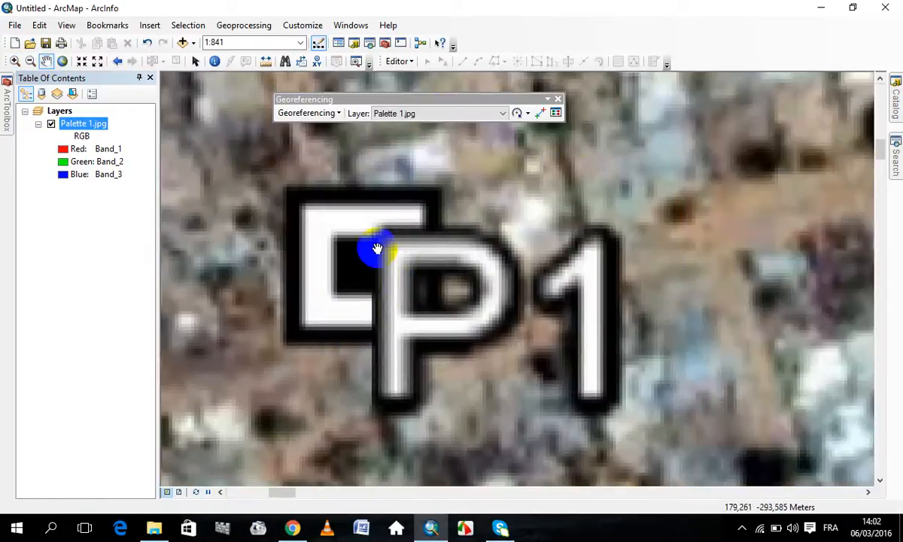
pyautogui.moveTo(374, 250); pyautogui.dragTo(420, 247)
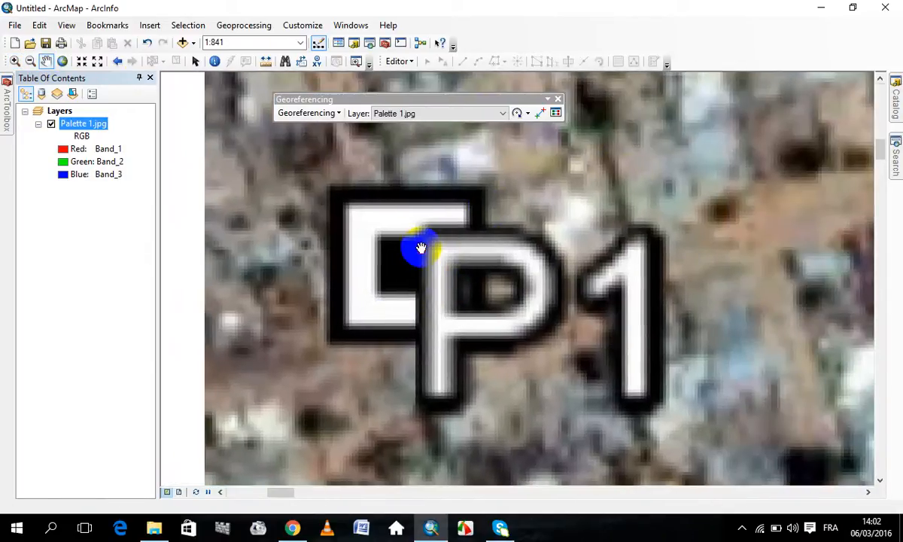
pyautogui.click(541, 114)
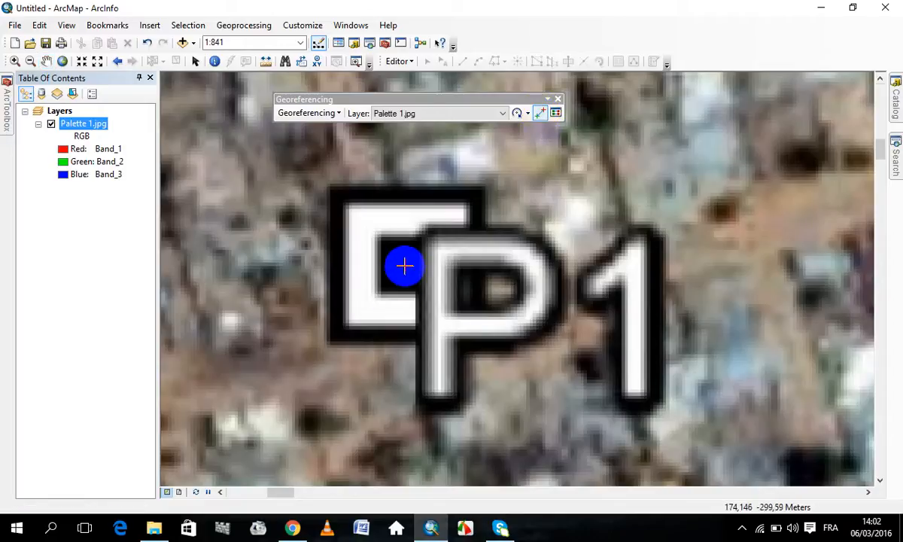
pyautogui.rightClick(405, 266)
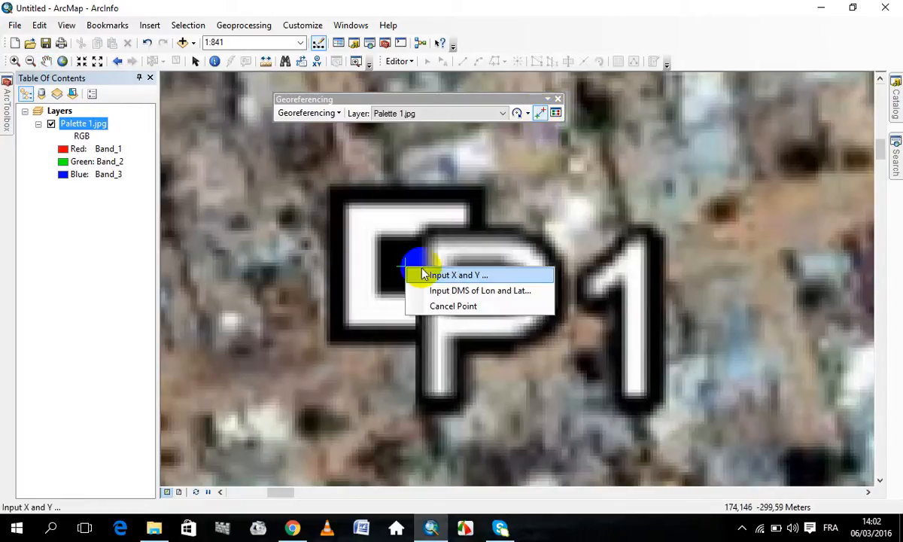
pyautogui.click(451, 275)
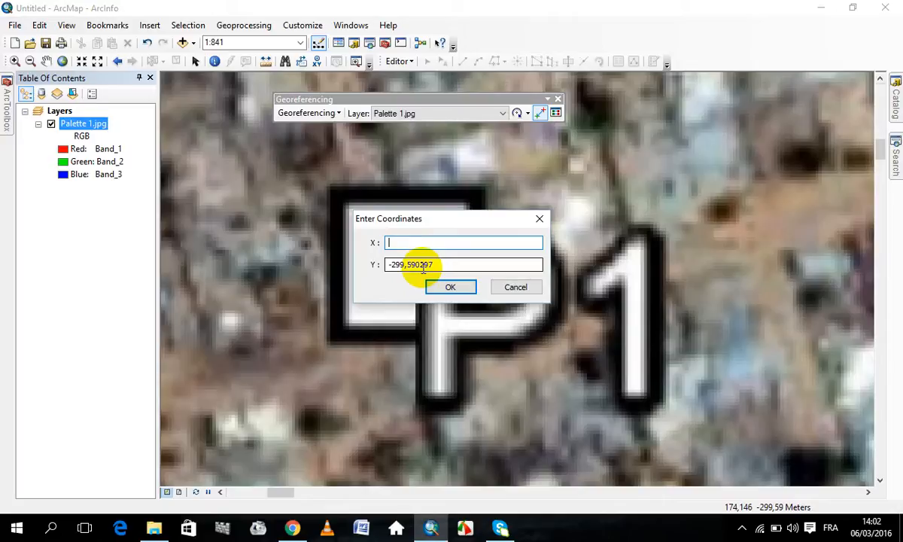
pyautogui.moveTo(445, 261); pyautogui.dragTo(374, 271)
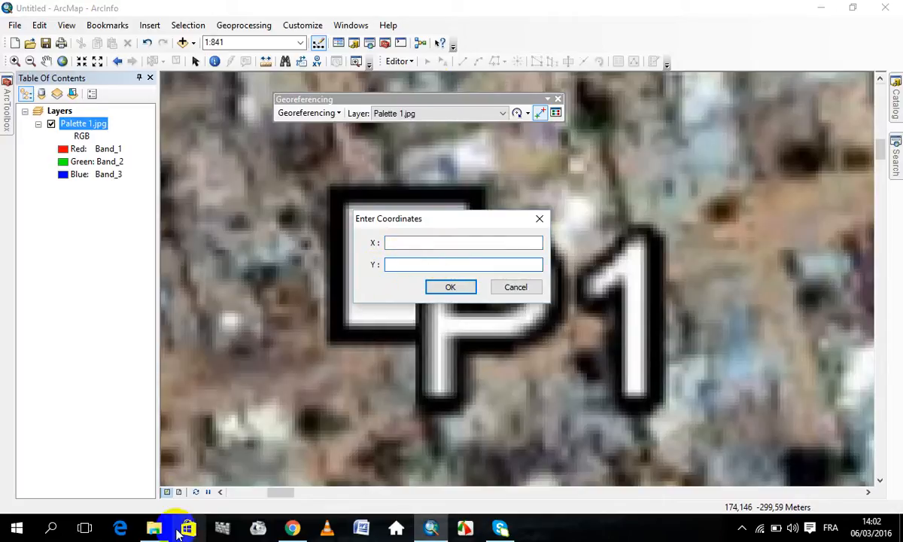
# Open the workbook Cordonnées XY.xlsx from D:\argis 10\travail\Géoréférencement\Images Touba in Excel
pyautogui.click(154, 528)
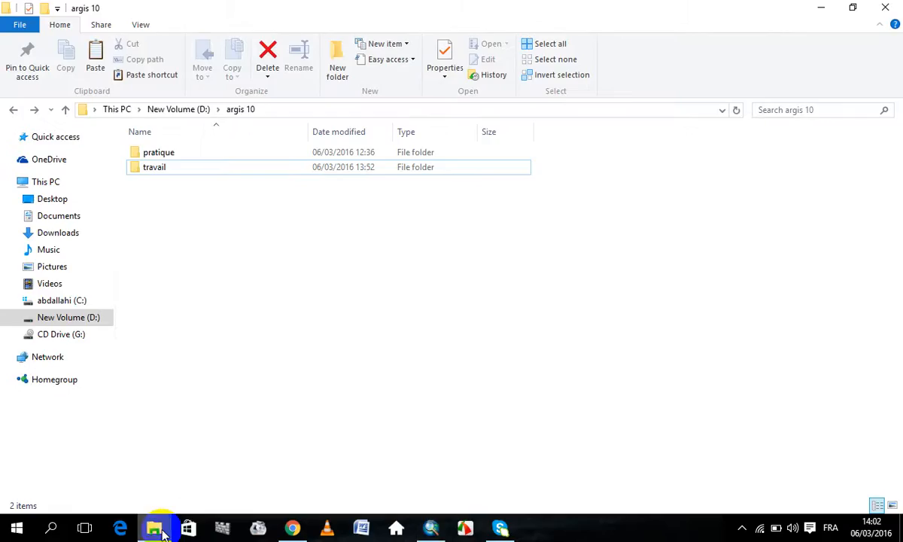
pyautogui.click(182, 179)
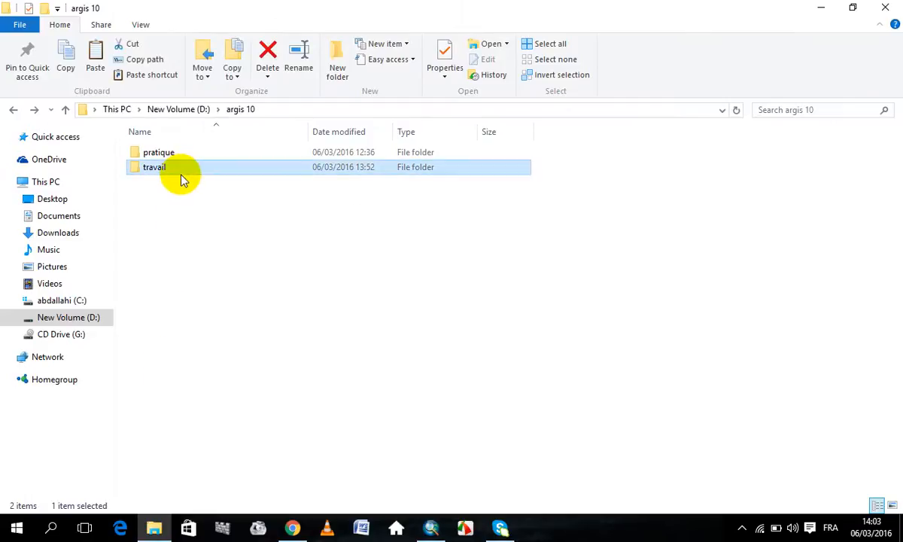
pyautogui.doubleClick(181, 178)
pyautogui.click(188, 170)
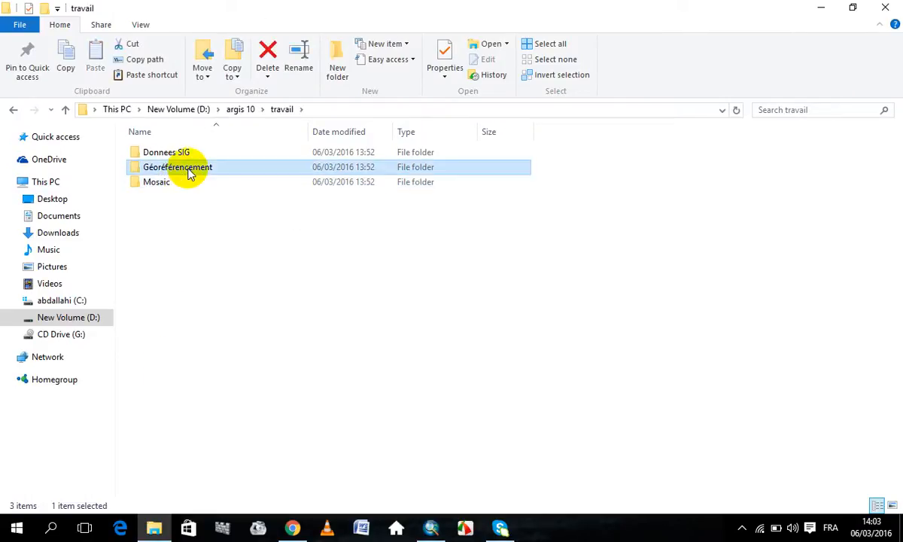
pyautogui.doubleClick(189, 174)
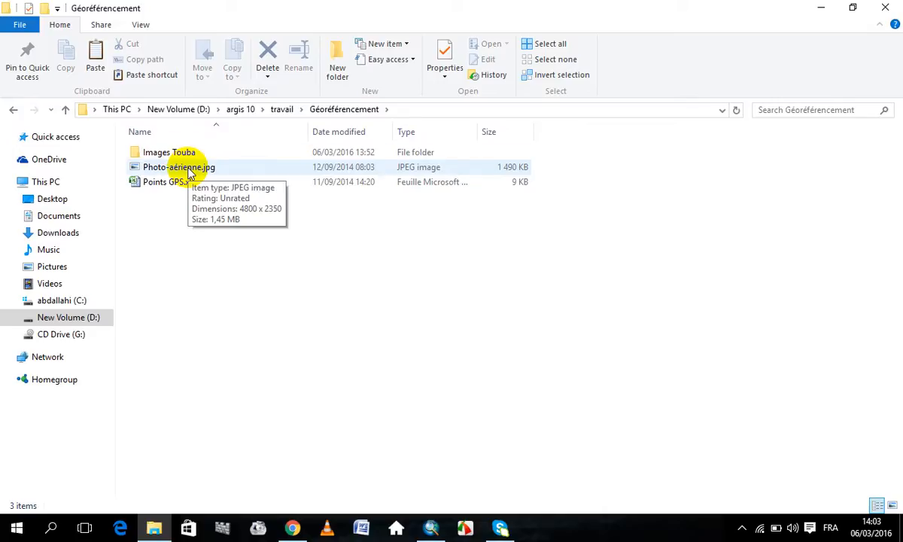
pyautogui.click(192, 153)
pyautogui.doubleClick(194, 154)
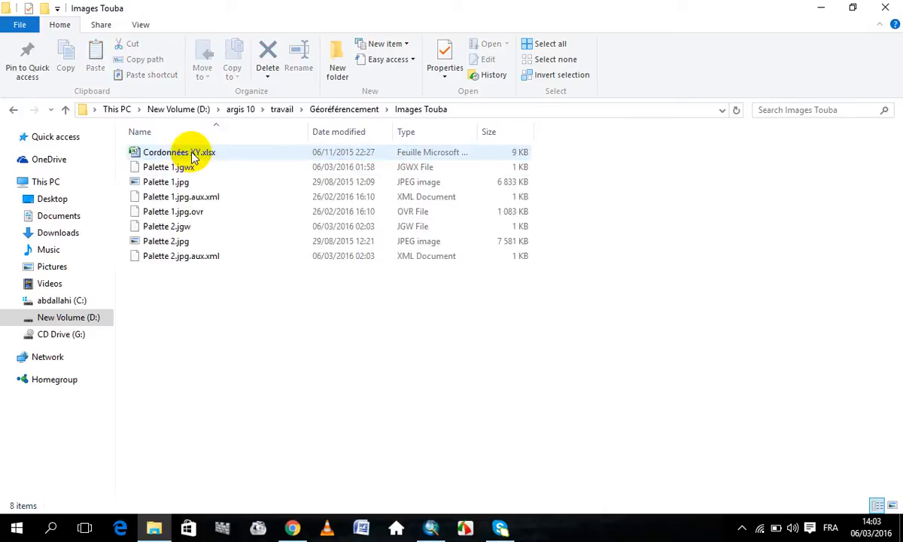
pyautogui.click(192, 154)
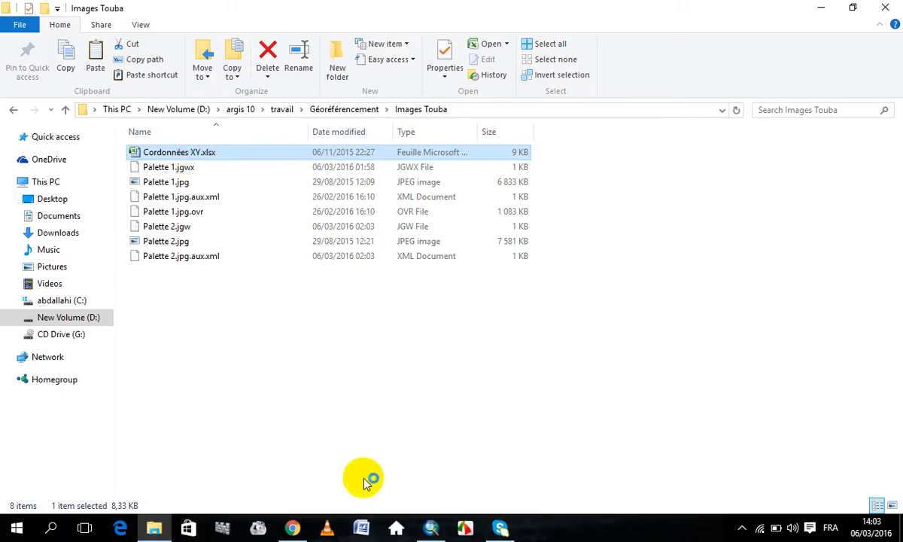
pyautogui.moveTo(436, 530)
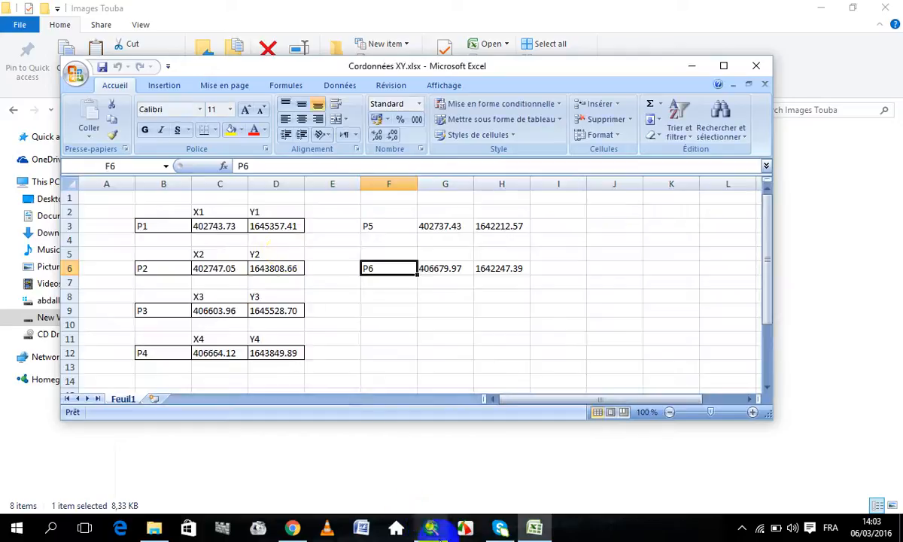
# Copy P1's X coordinate 402743.73 from Cordonnées XY.xlsx into the X value of the P1 control point in ArcMap
pyautogui.click(226, 227)
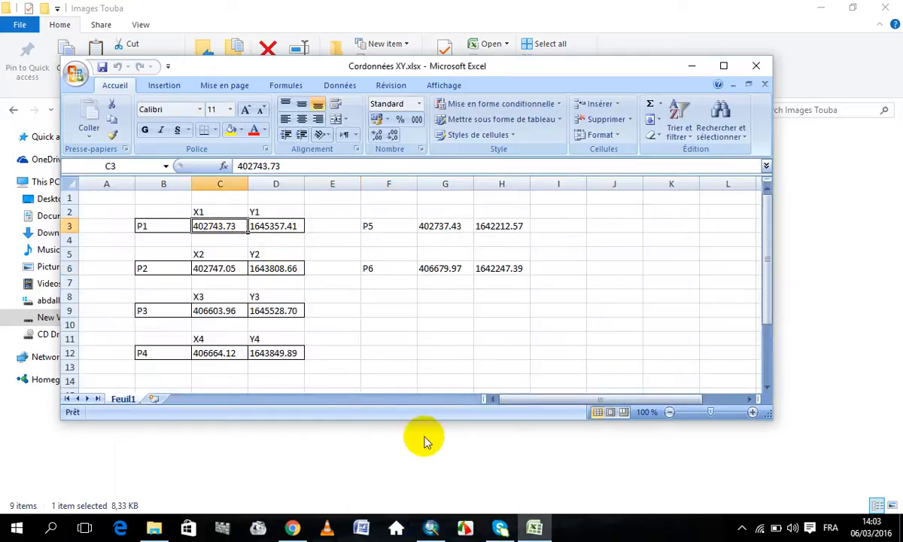
pyautogui.click(432, 529)
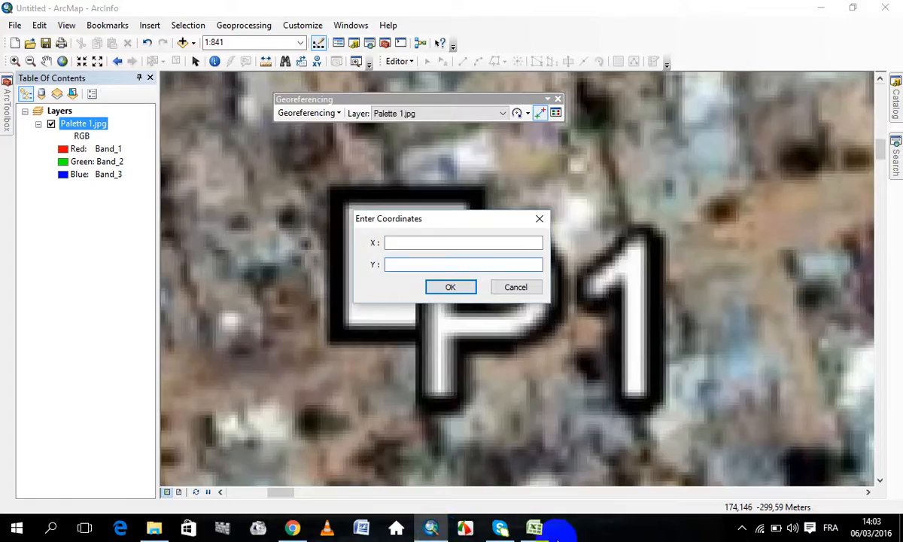
pyautogui.click(534, 529)
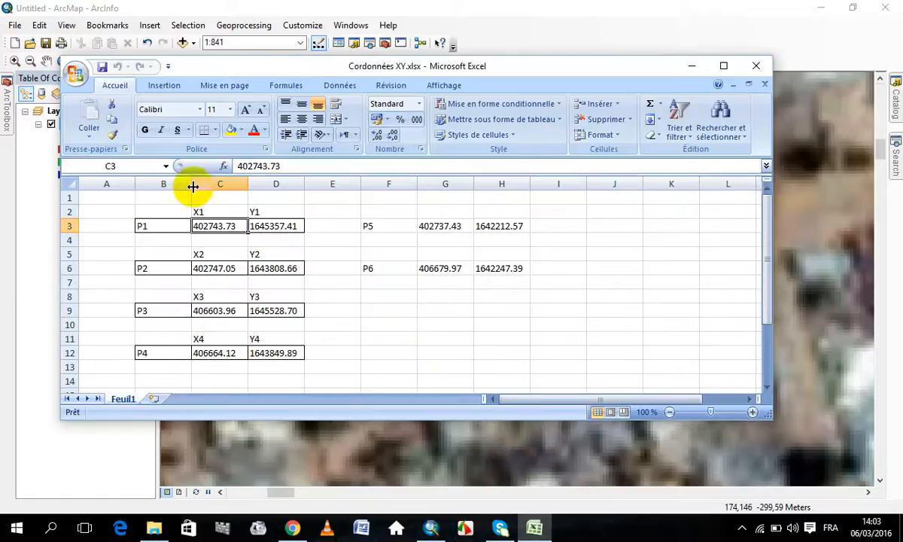
pyautogui.rightClick(219, 227)
pyautogui.click(234, 250)
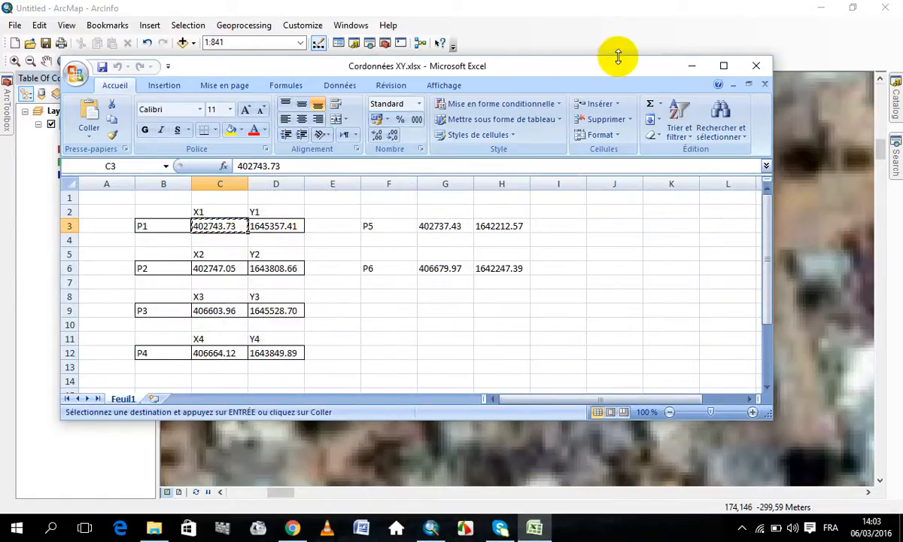
pyautogui.click(692, 65)
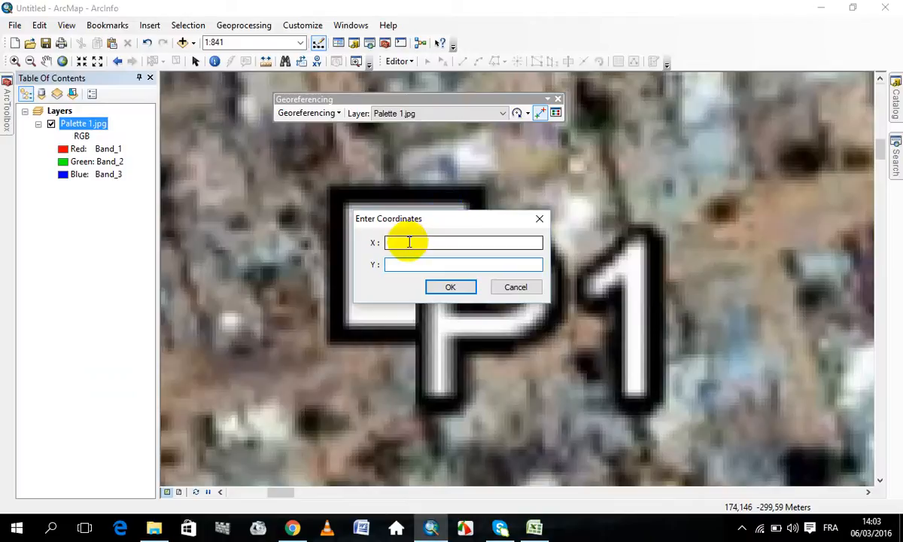
pyautogui.rightClick(407, 242)
pyautogui.click(441, 303)
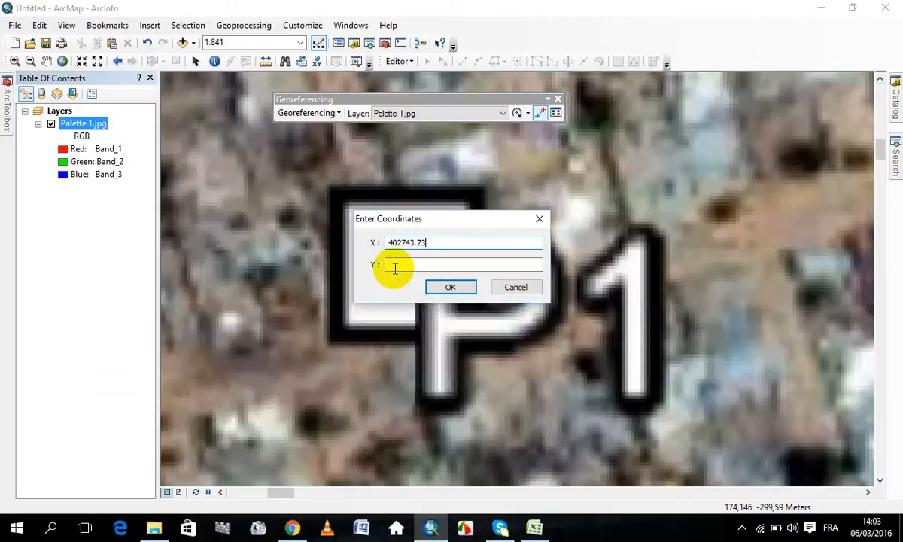
# Copy P1's Y coordinate 1645357.41 from the workbook into the control point's Y value in ArcMap and accept the coordinates
pyautogui.click(393, 264)
pyautogui.click(535, 531)
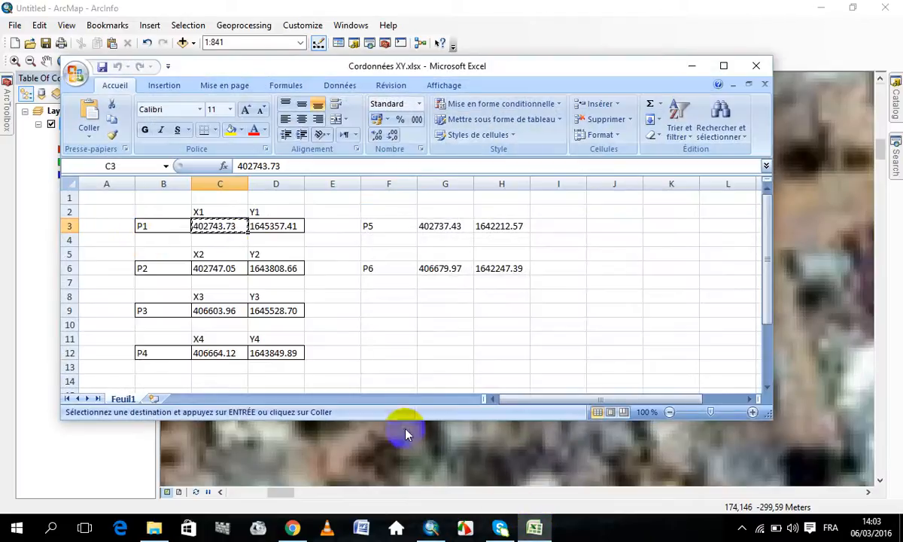
pyautogui.click(267, 235)
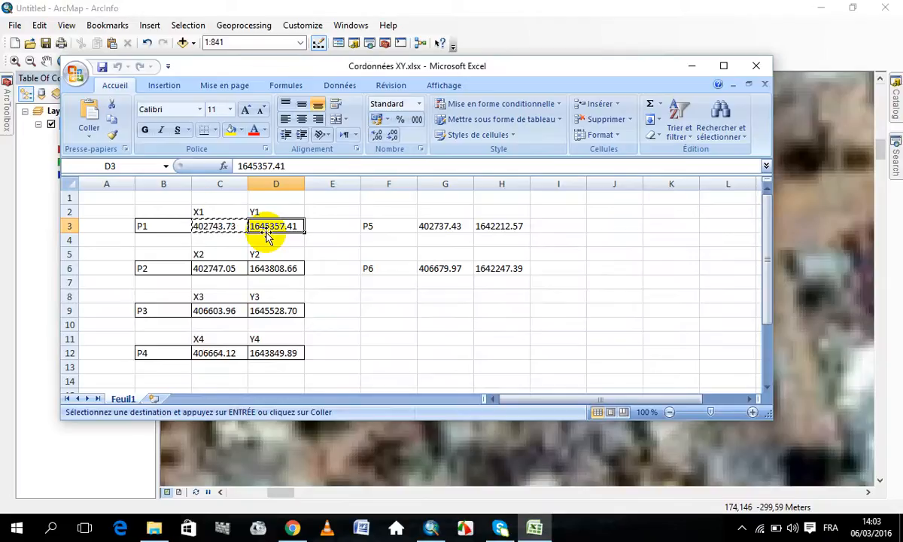
pyautogui.rightClick(268, 230)
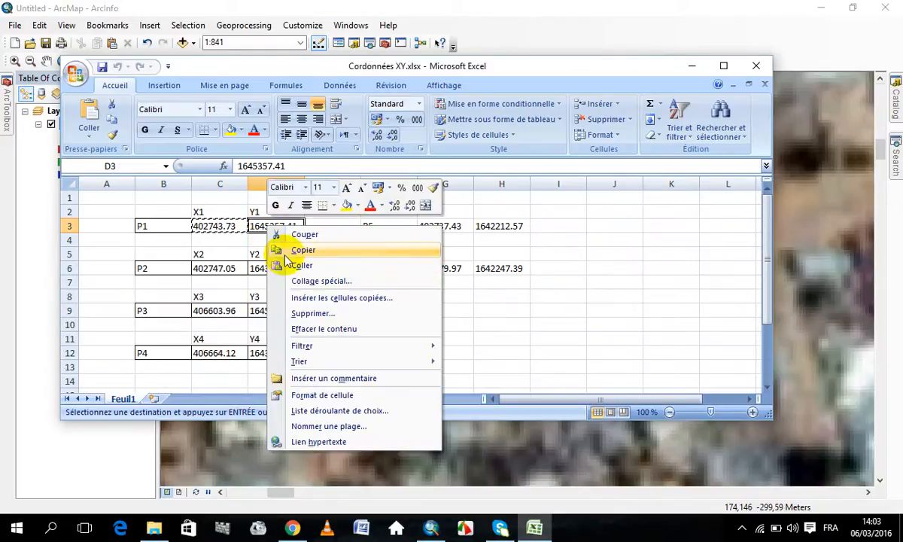
pyautogui.click(287, 253)
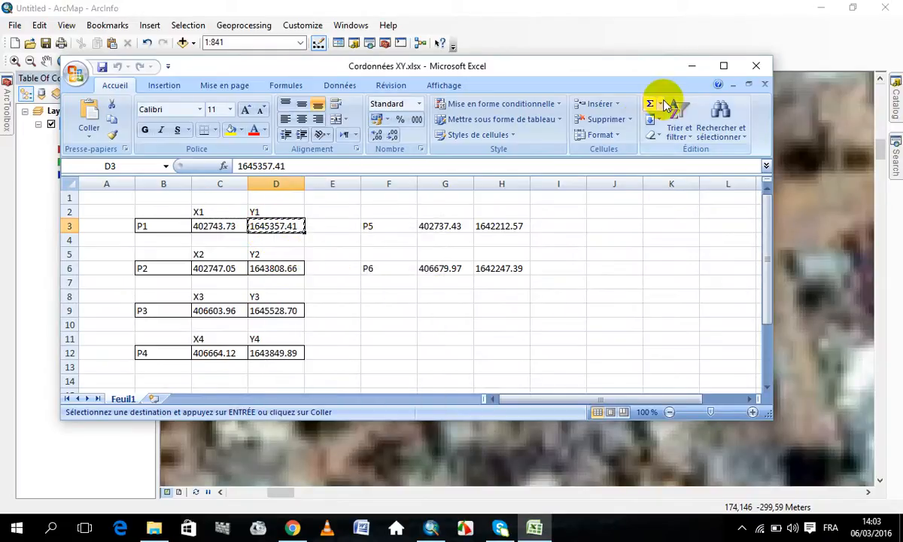
pyautogui.click(691, 66)
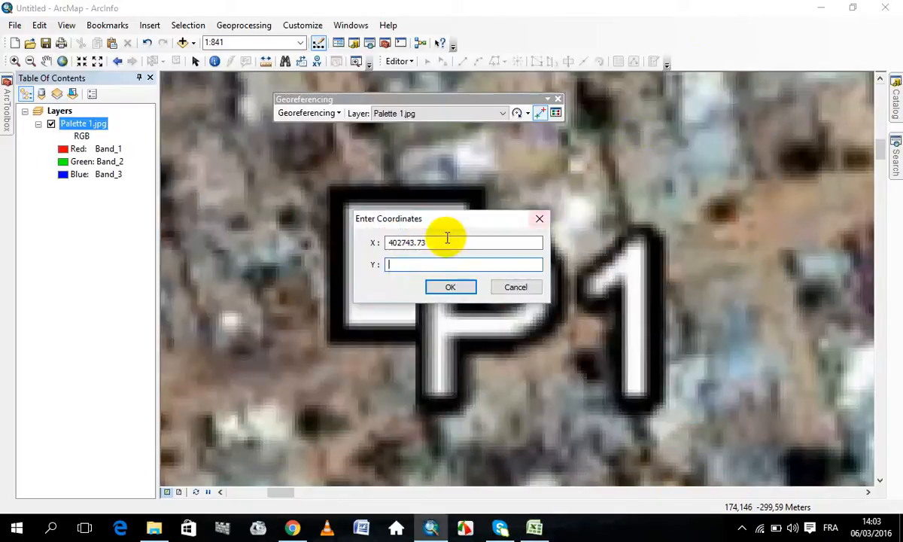
pyautogui.rightClick(407, 265)
pyautogui.click(442, 324)
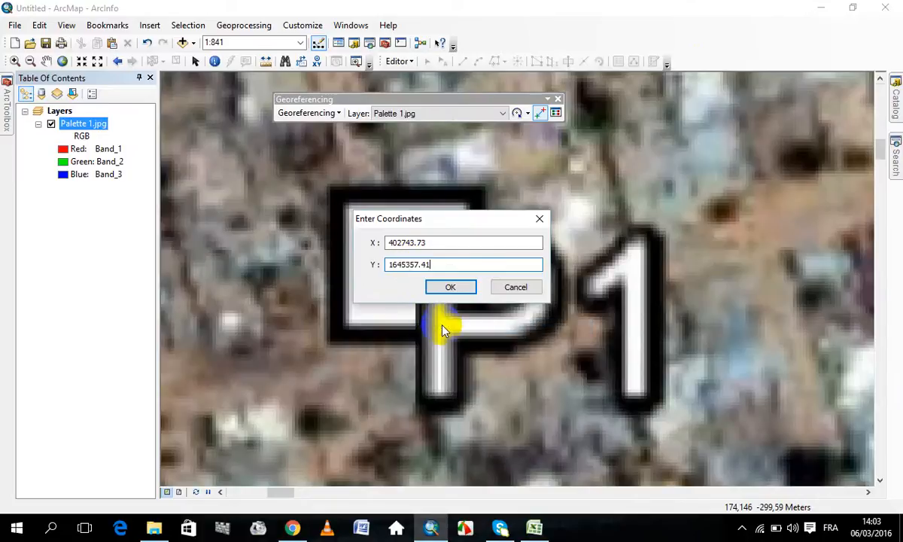
pyautogui.click(450, 286)
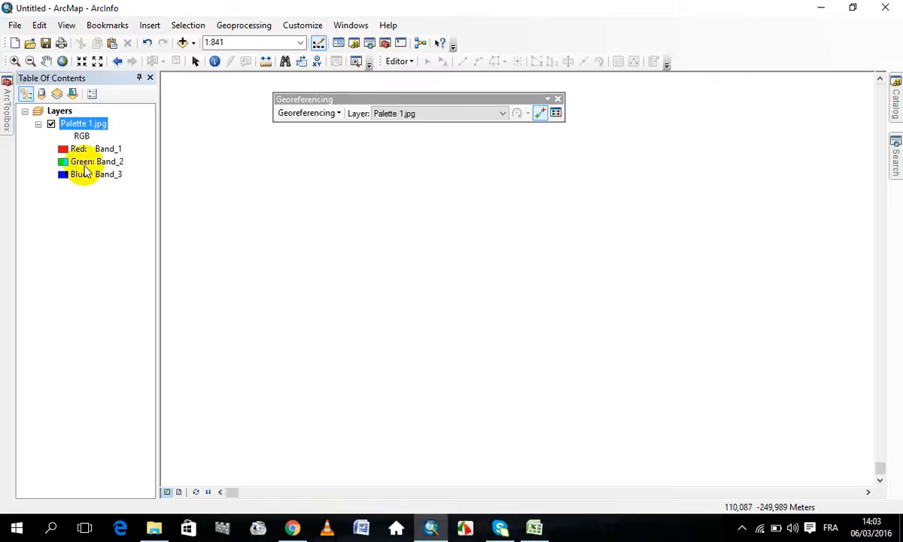
# Start a control point with entered coordinates at the centre of the P2 marker's square, clearing its default X and Y values
pyautogui.click(62, 63)
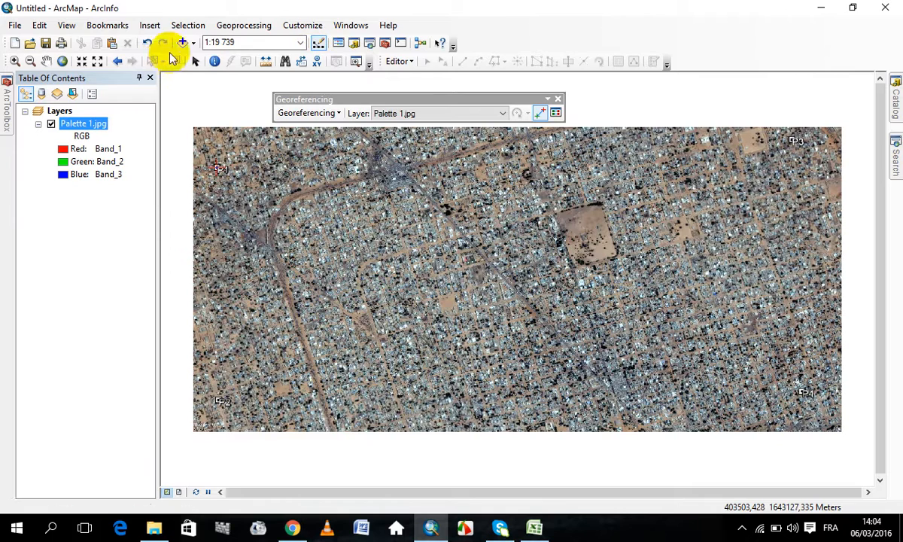
pyautogui.click(46, 61)
pyautogui.moveTo(289, 406); pyautogui.dragTo(337, 305)
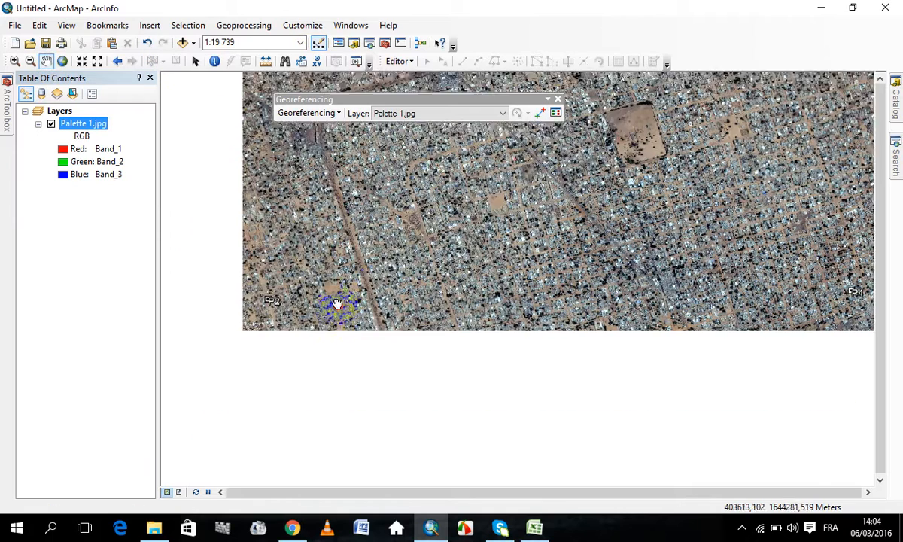
pyautogui.moveTo(297, 345); pyautogui.dragTo(329, 317)
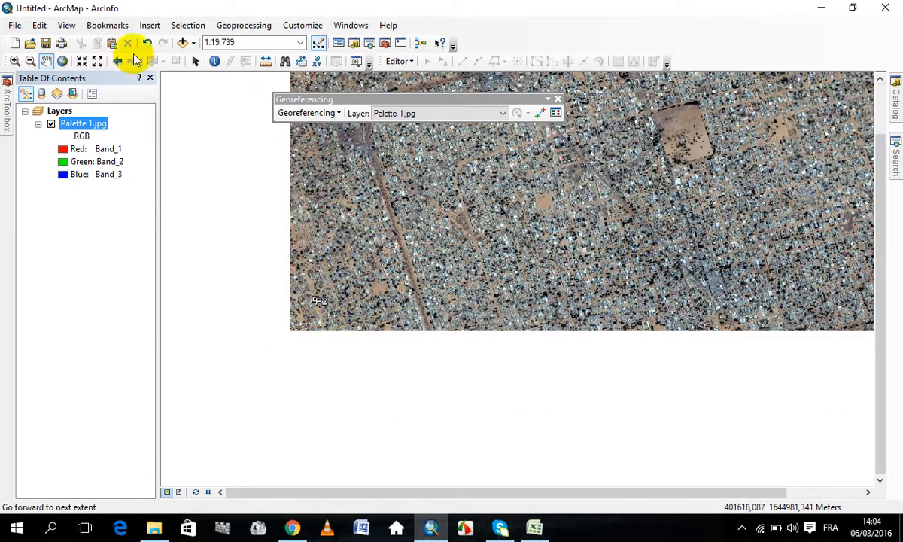
pyautogui.scroll(5, 301, 280)
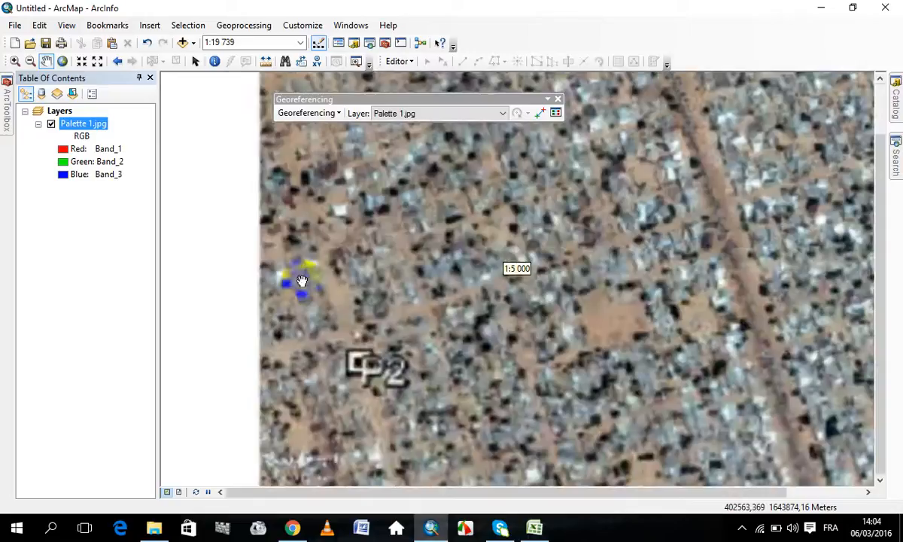
pyautogui.scroll(2, 308, 294)
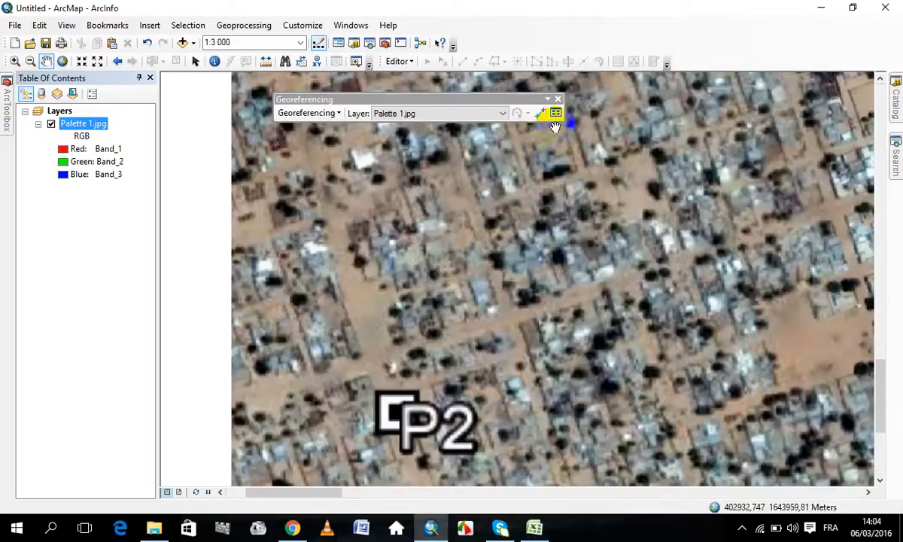
pyautogui.click(541, 113)
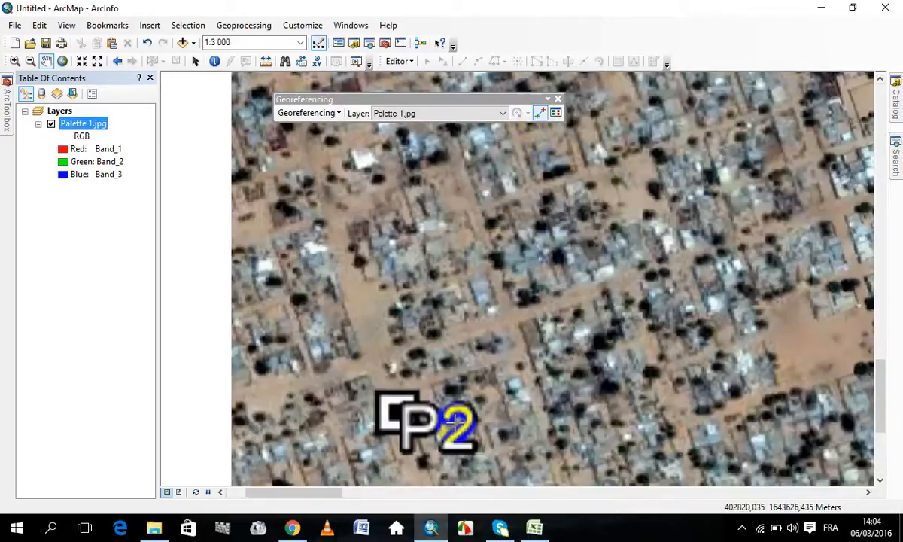
pyautogui.rightClick(394, 411)
pyautogui.click(432, 418)
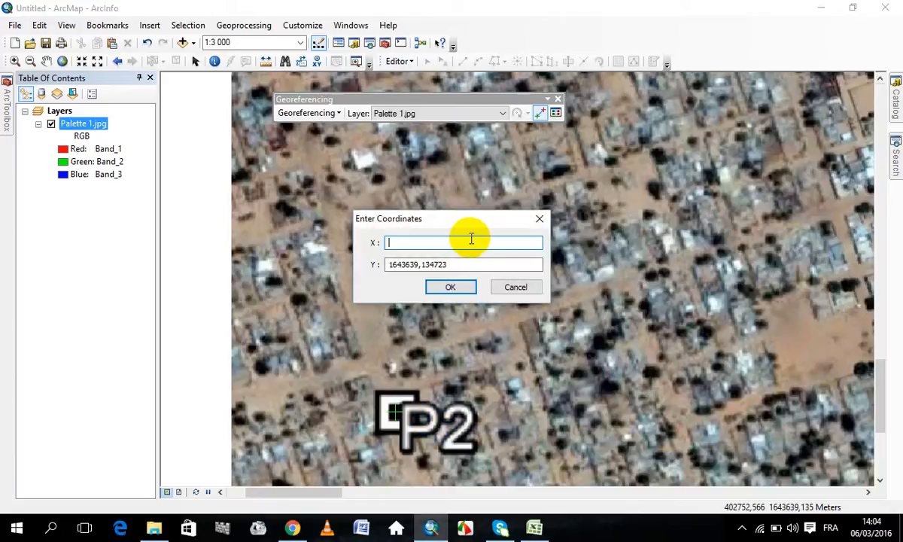
pyautogui.moveTo(454, 264); pyautogui.dragTo(389, 285)
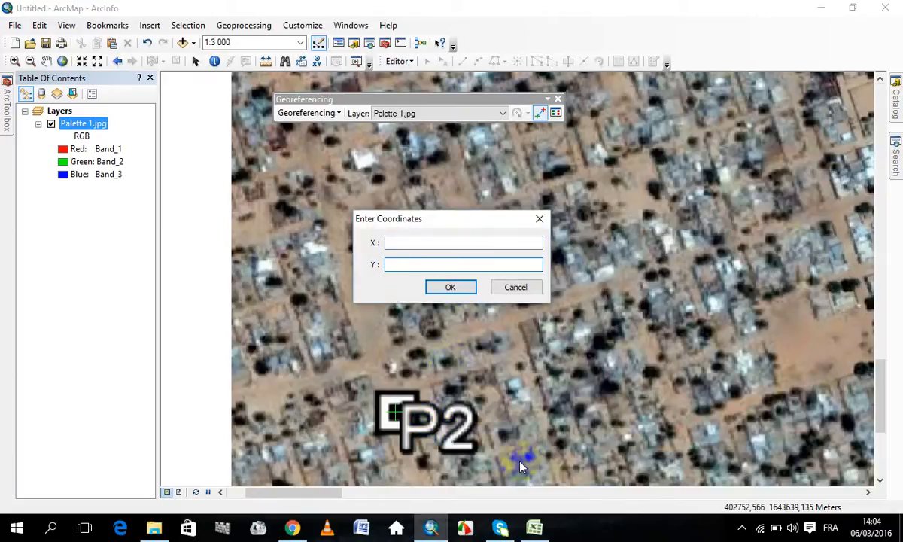
# Copy P2's X coordinate 402747.05 from the Excel workbook into the X value of the P2 control point in ArcMap
pyautogui.click(535, 527)
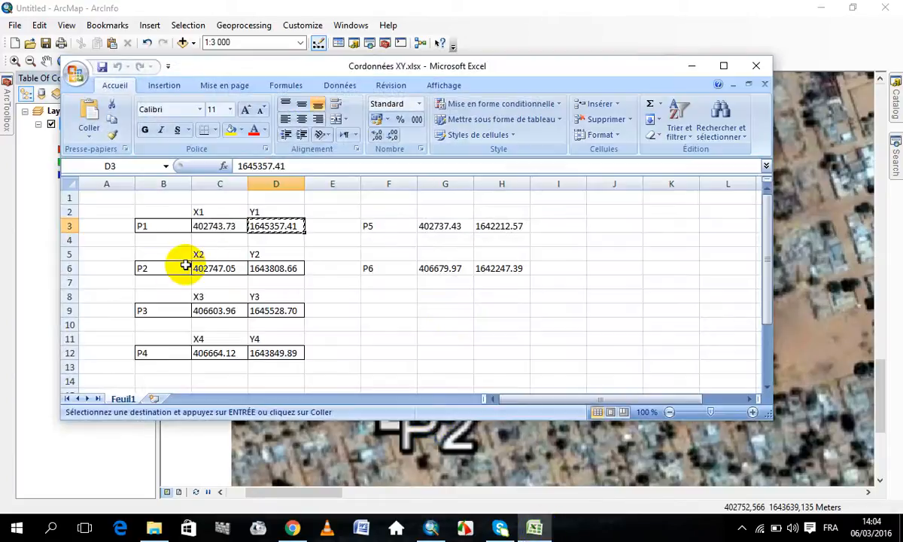
pyautogui.click(214, 274)
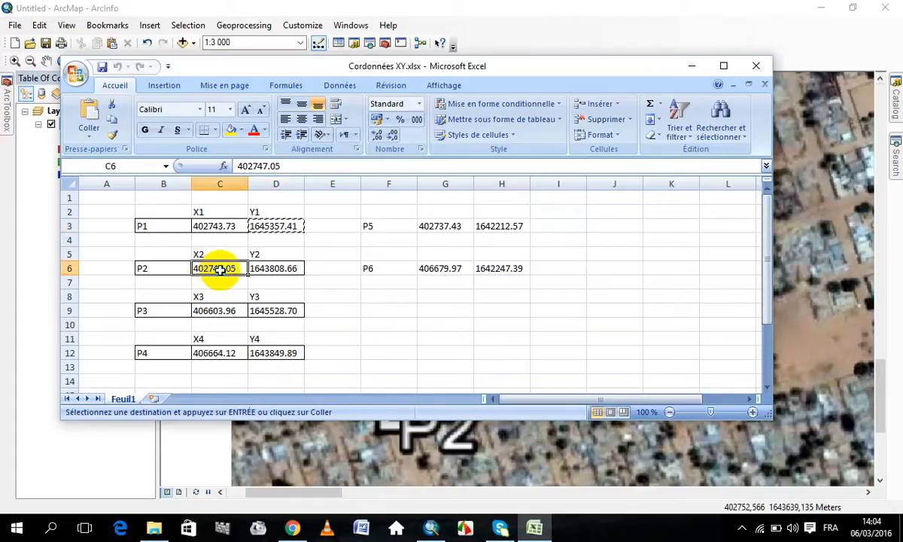
pyautogui.rightClick(219, 272)
pyautogui.click(239, 294)
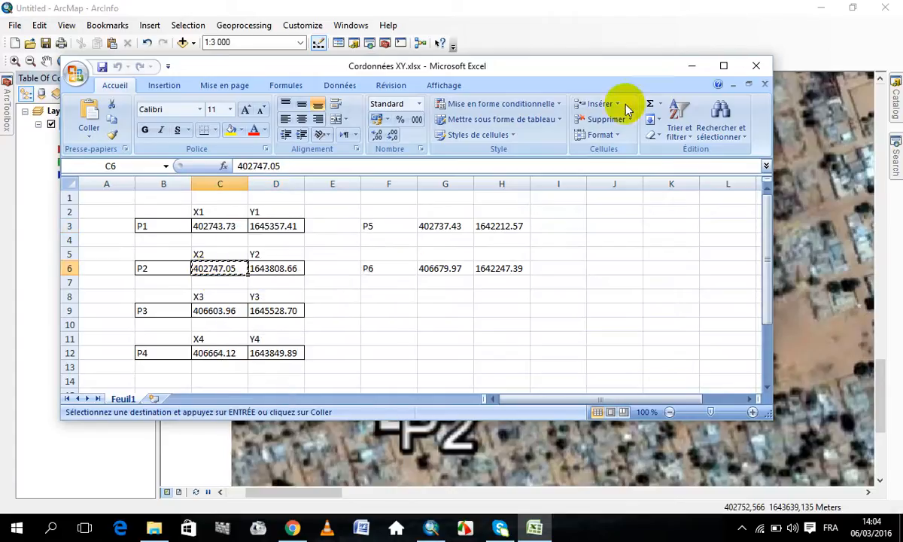
pyautogui.click(693, 66)
pyautogui.click(395, 242)
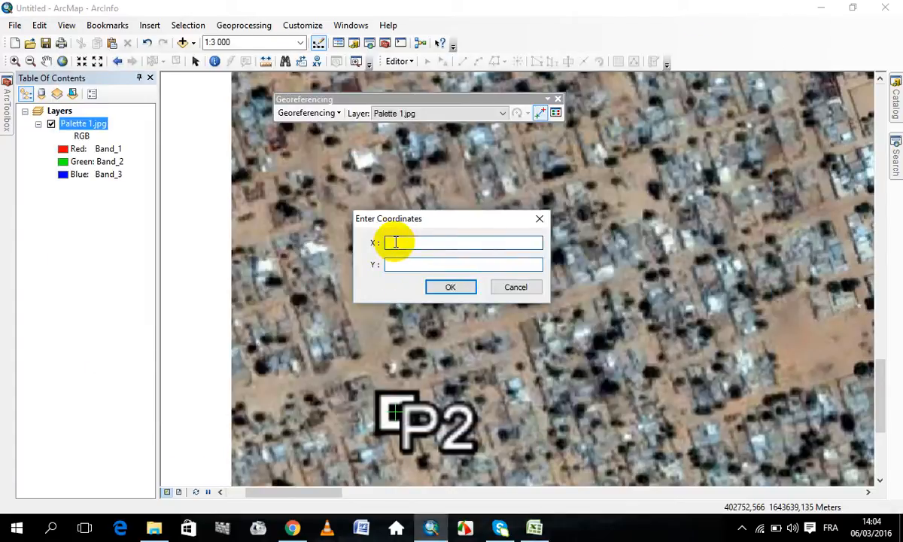
pyautogui.rightClick(395, 242)
pyautogui.click(447, 302)
# Copy P2's Y coordinate 1643808.66 from the Excel workbook into the control point's Y value in ArcMap and accept the coordinates
pyautogui.click(394, 263)
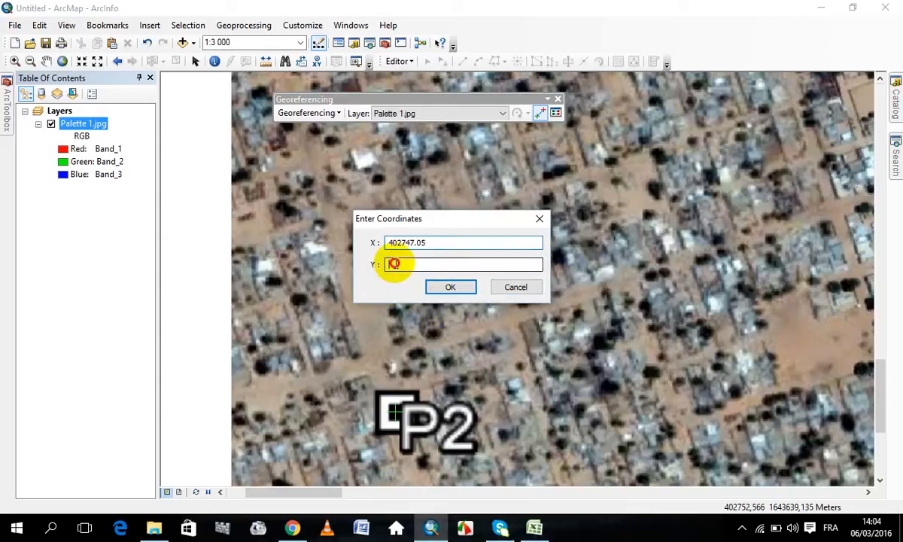
pyautogui.rightClick(394, 263)
pyautogui.click(395, 262)
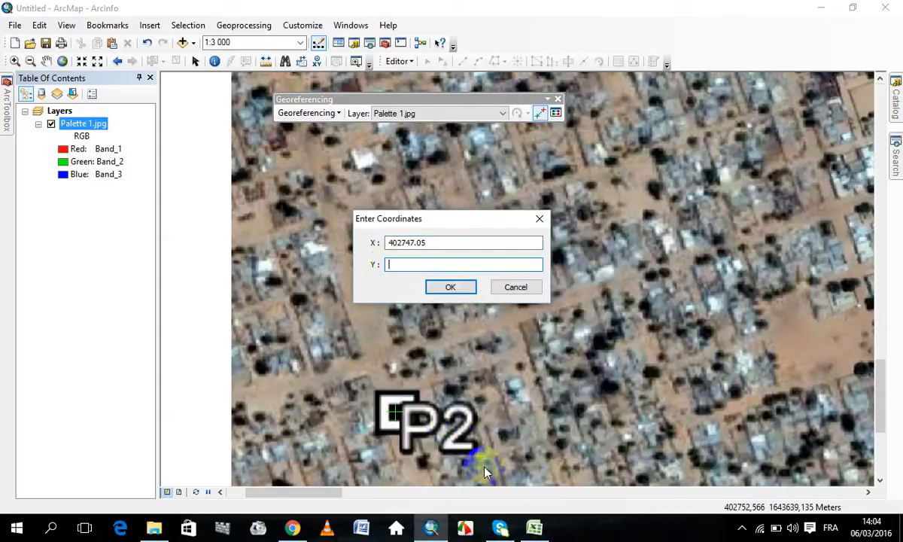
pyautogui.click(534, 528)
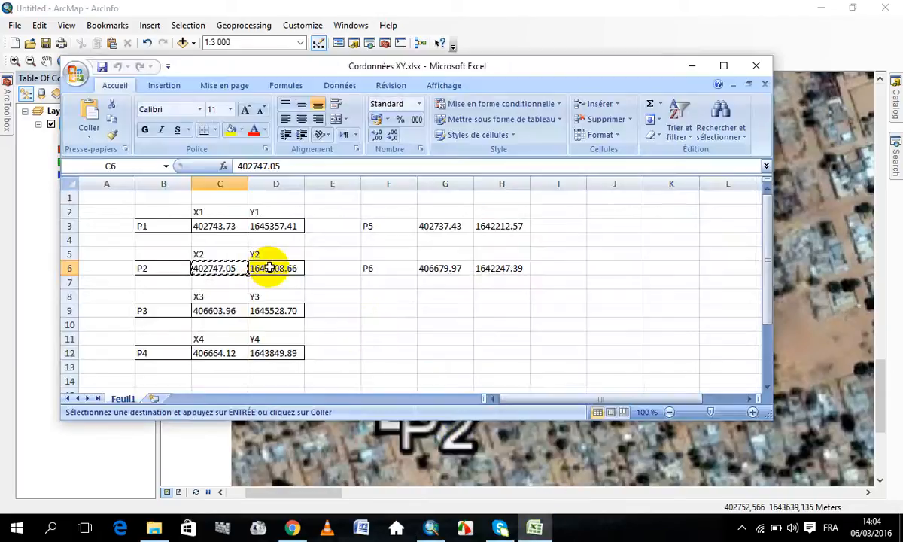
pyautogui.click(270, 267)
pyautogui.rightClick(273, 268)
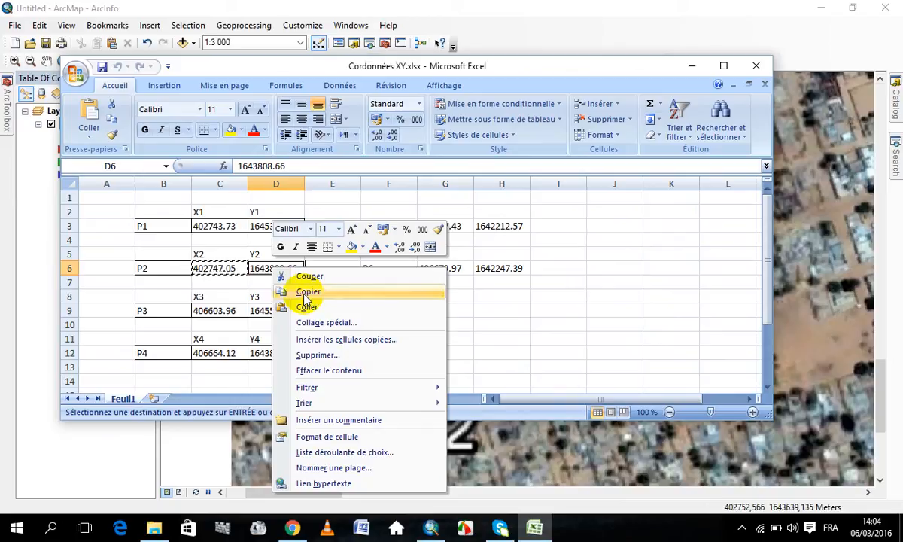
pyautogui.click(307, 292)
pyautogui.click(691, 66)
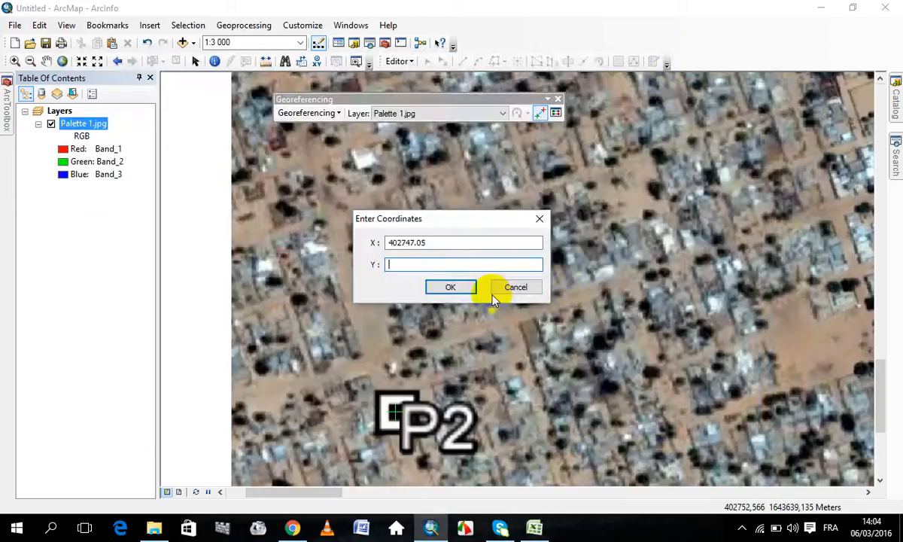
pyautogui.rightClick(399, 262)
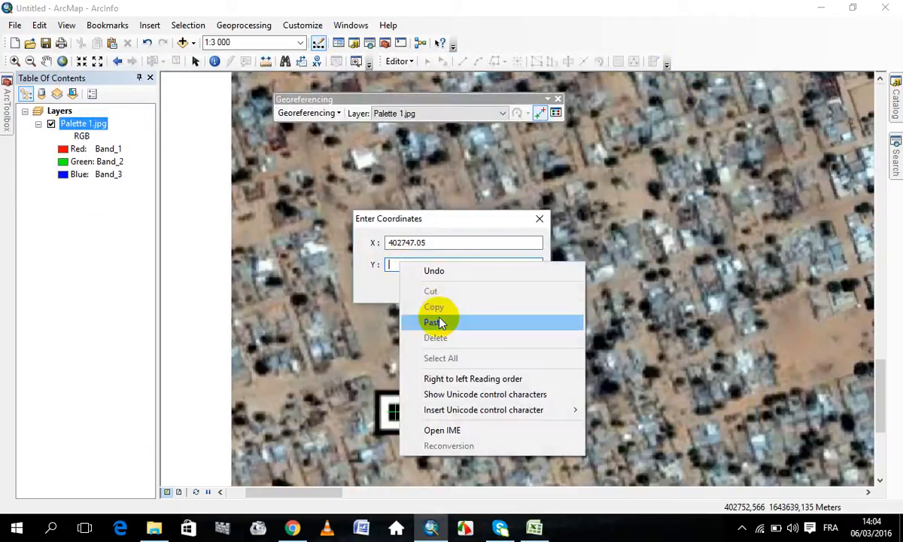
pyautogui.click(439, 320)
pyautogui.click(455, 287)
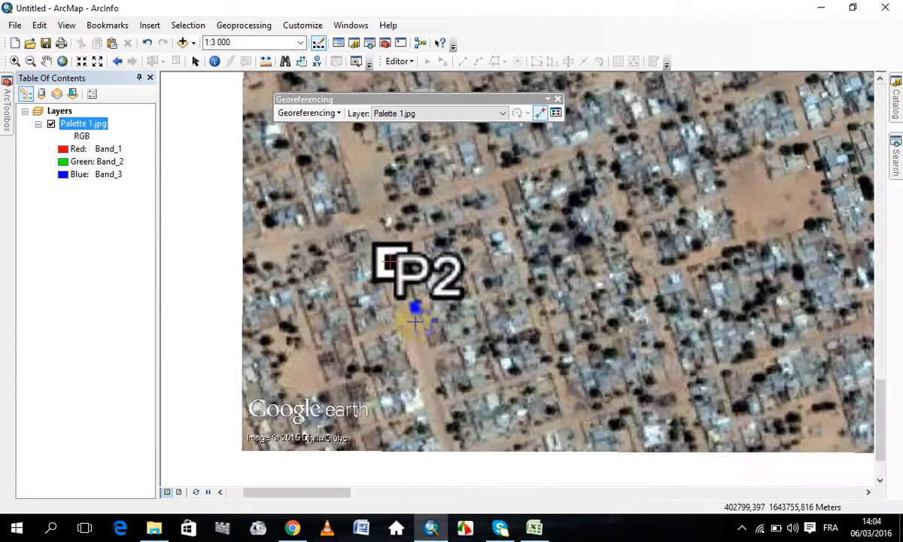
# Start a control point with entered coordinates at the centre of the P3 marker's square, clearing its default X and Y values
pyautogui.click(62, 61)
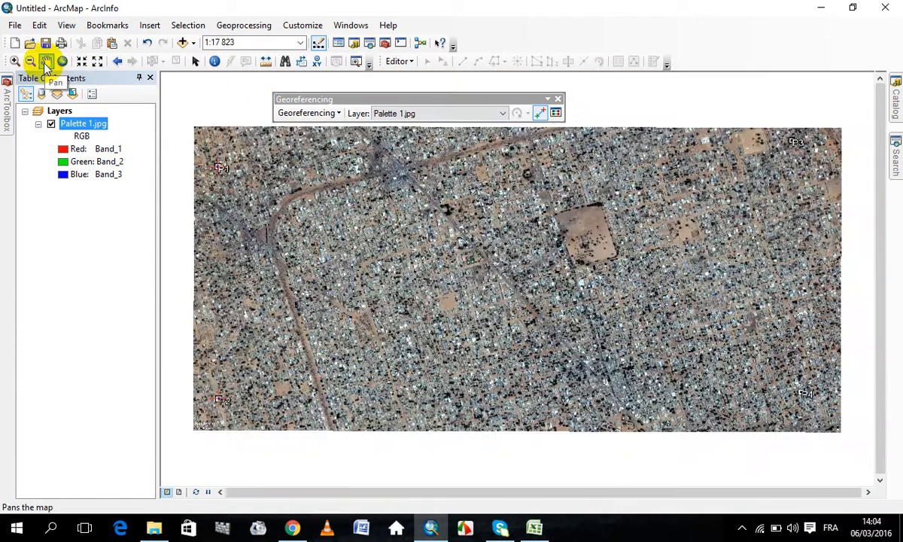
pyautogui.click(46, 64)
pyautogui.scroll(3, 685, 261)
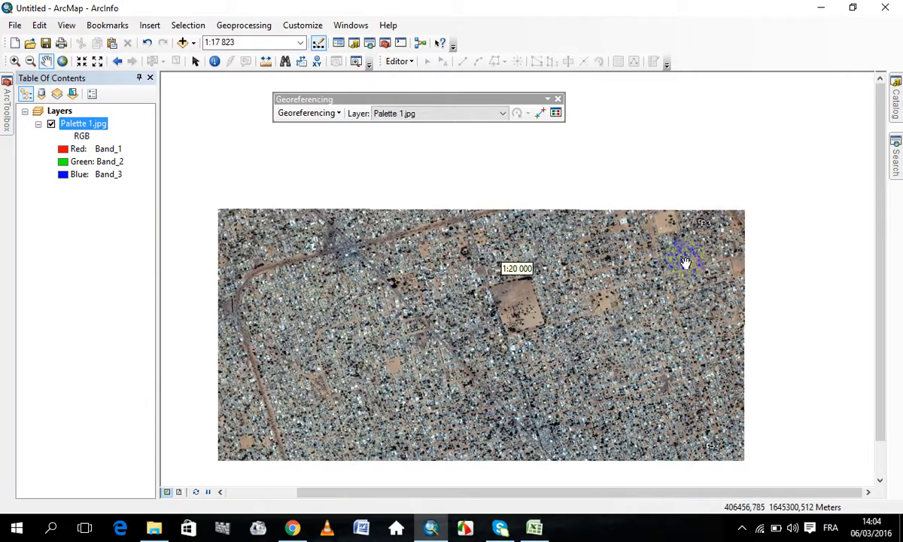
pyautogui.scroll(-4, 686, 264)
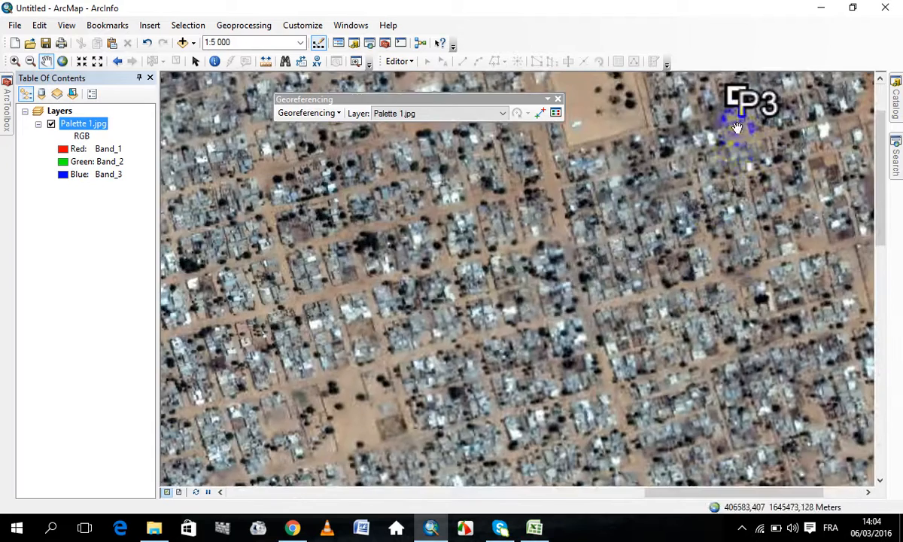
pyautogui.moveTo(742, 125); pyautogui.dragTo(699, 282)
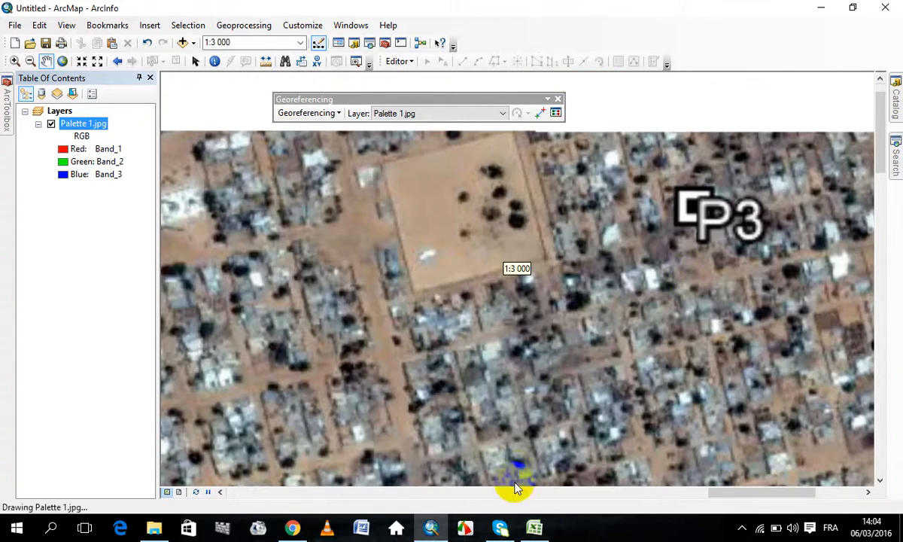
pyautogui.click(536, 529)
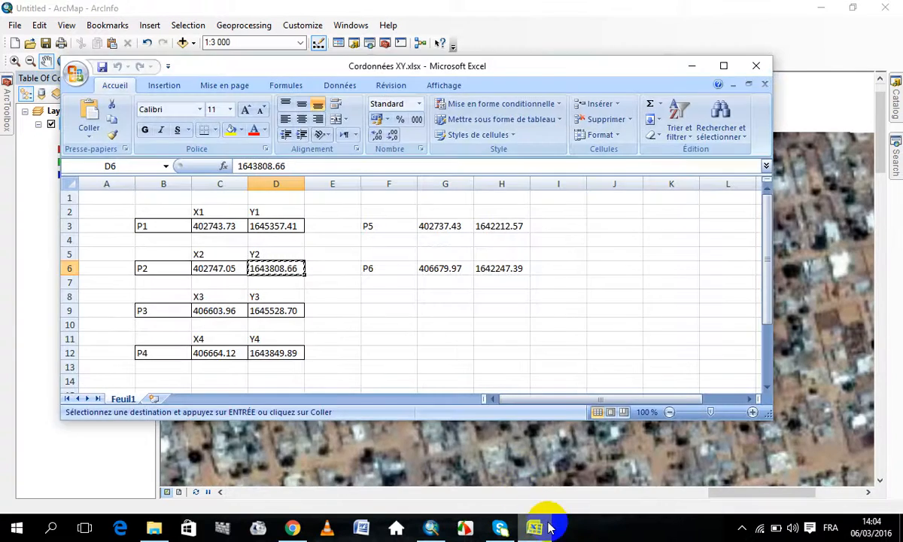
pyautogui.click(545, 527)
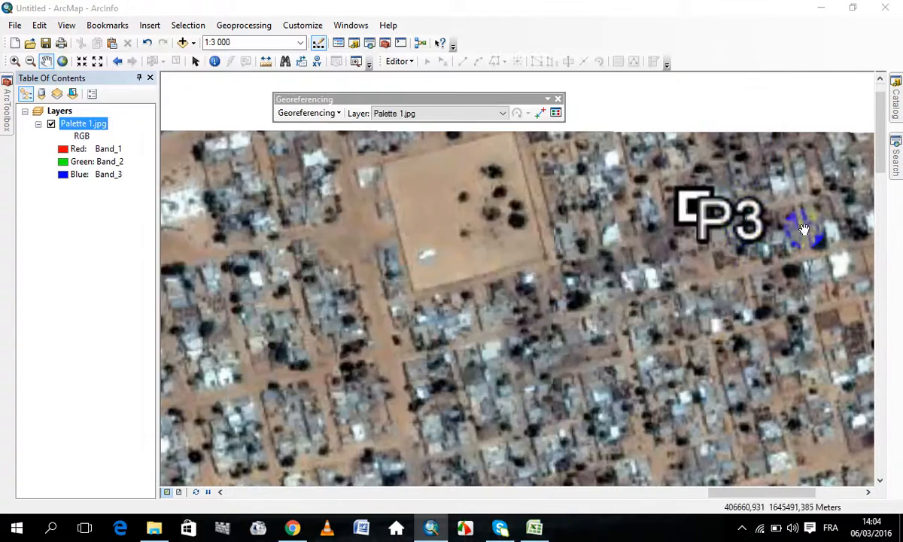
pyautogui.click(538, 114)
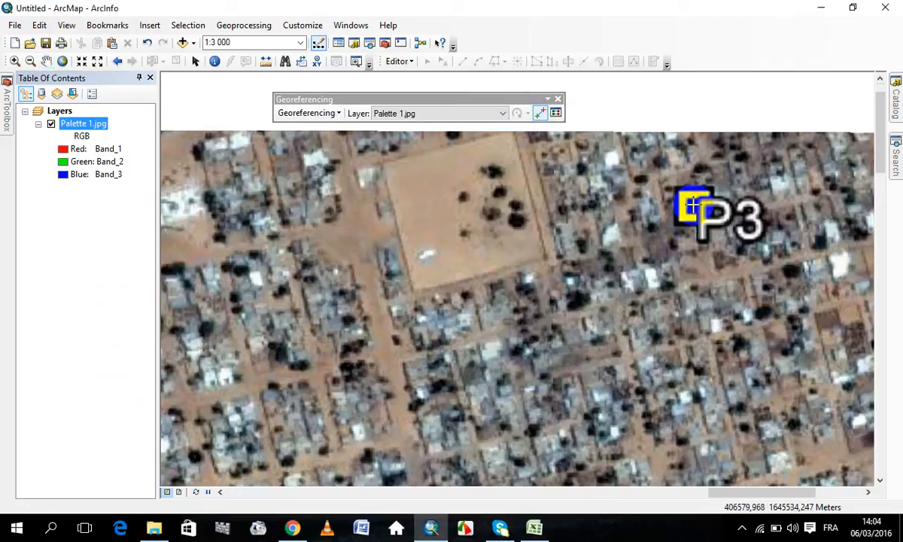
pyautogui.rightClick(692, 204)
pyautogui.click(726, 212)
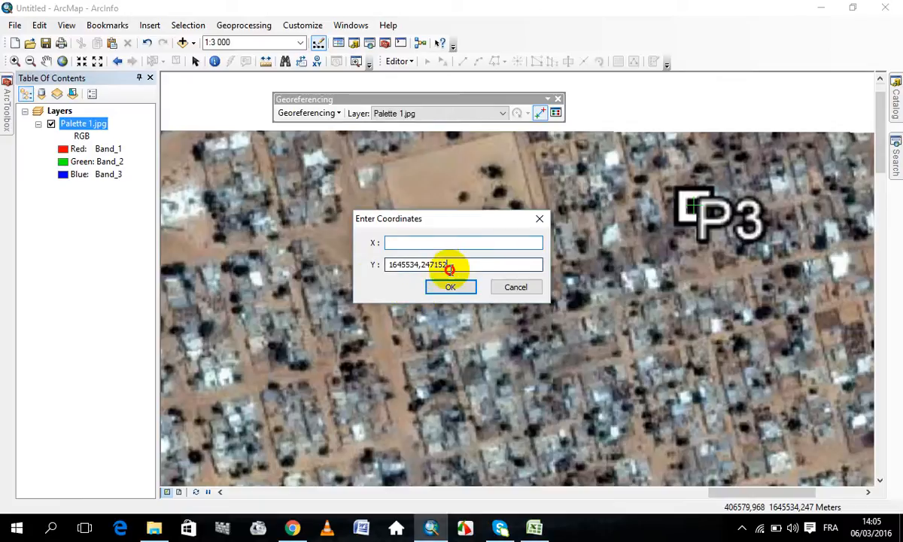
pyautogui.moveTo(451, 267); pyautogui.dragTo(357, 264)
pyautogui.press('BackSpace')
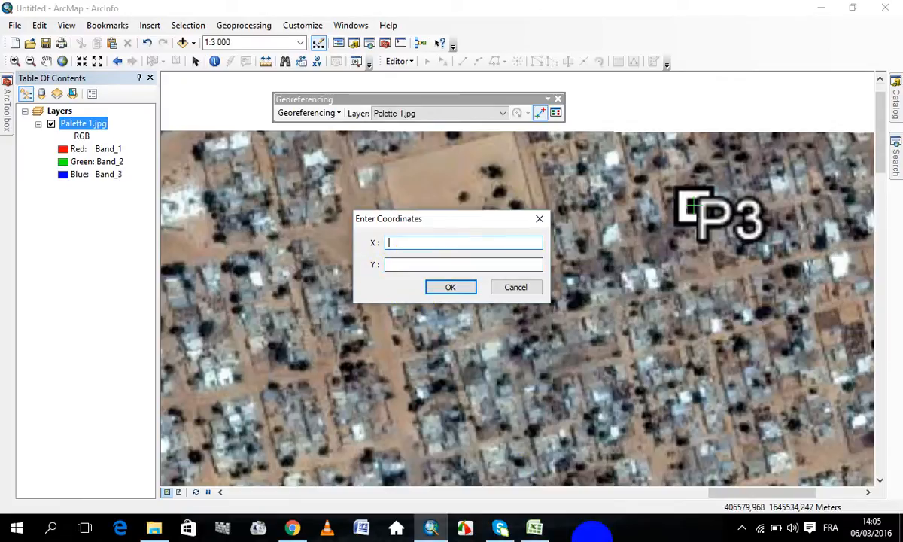
# Copy P3's X coordinate 406603.96 from the Excel workbook into the X value of the P3 control point in ArcMap
pyautogui.click(534, 527)
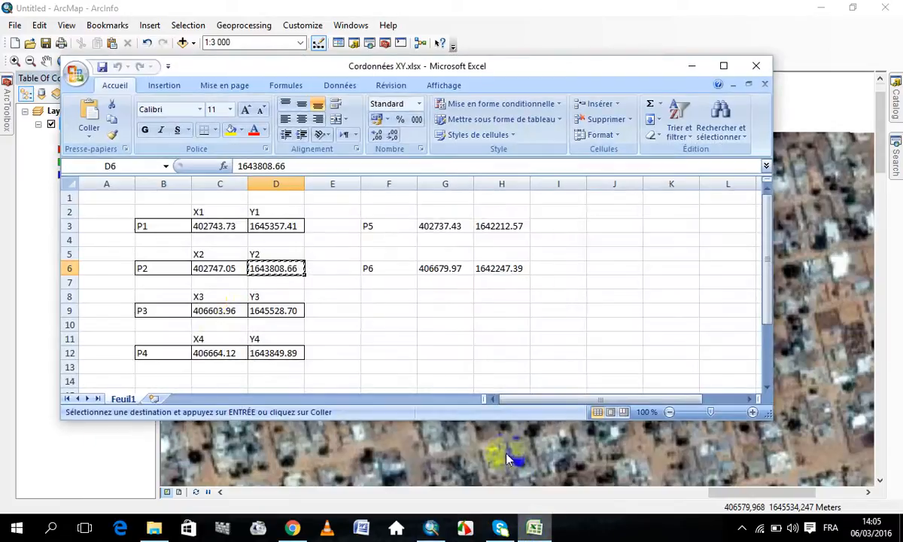
pyautogui.click(217, 316)
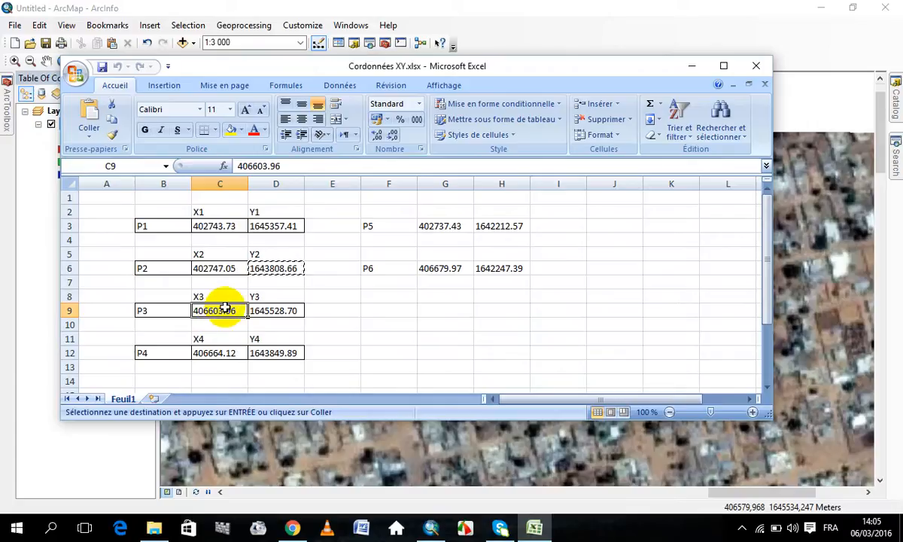
pyautogui.rightClick(228, 311)
pyautogui.click(260, 111)
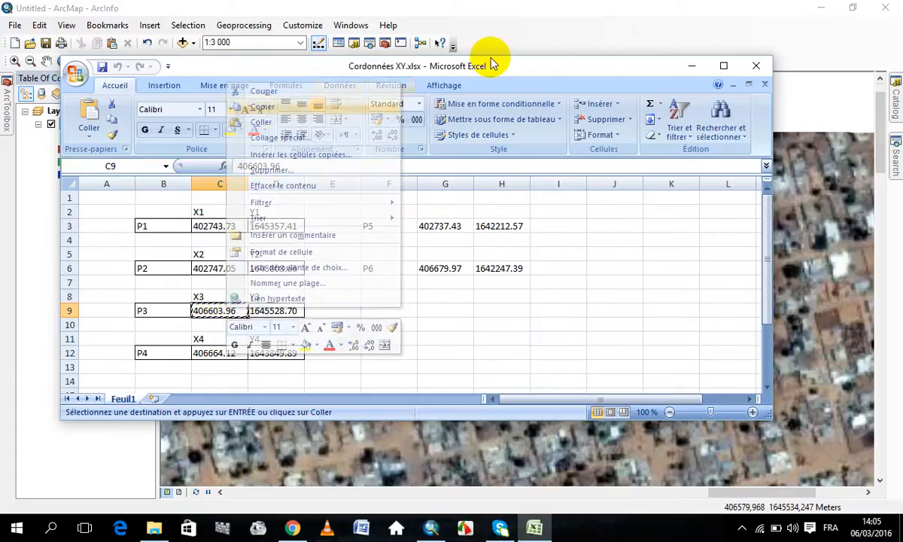
pyautogui.click(692, 66)
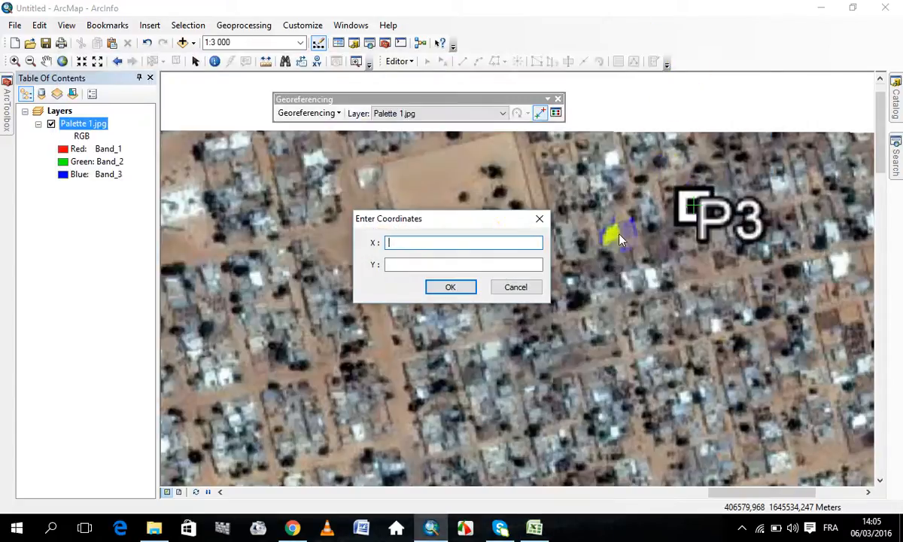
pyautogui.rightClick(486, 243)
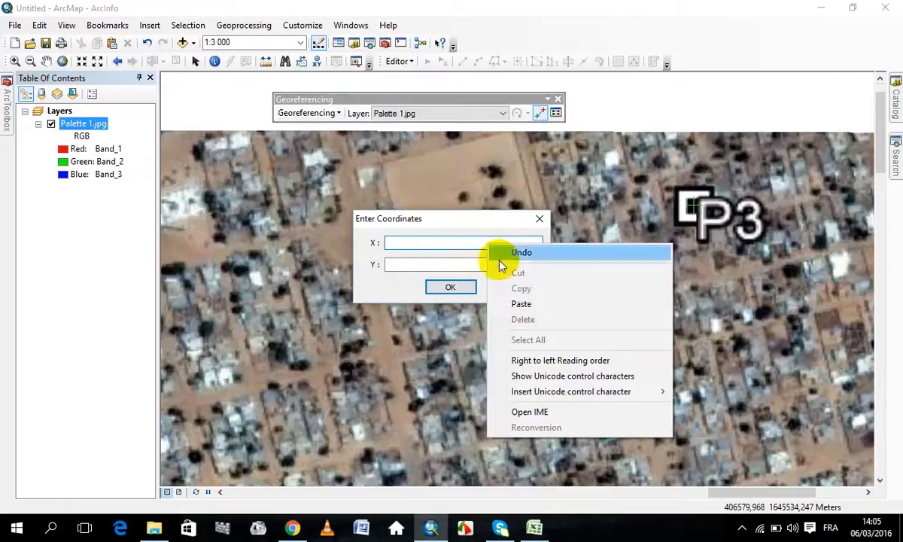
pyautogui.click(523, 307)
# Copy P3's Y coordinate 1645528.70 from the Excel workbook into the control point's Y value in ArcMap and accept the coordinates
pyautogui.click(461, 265)
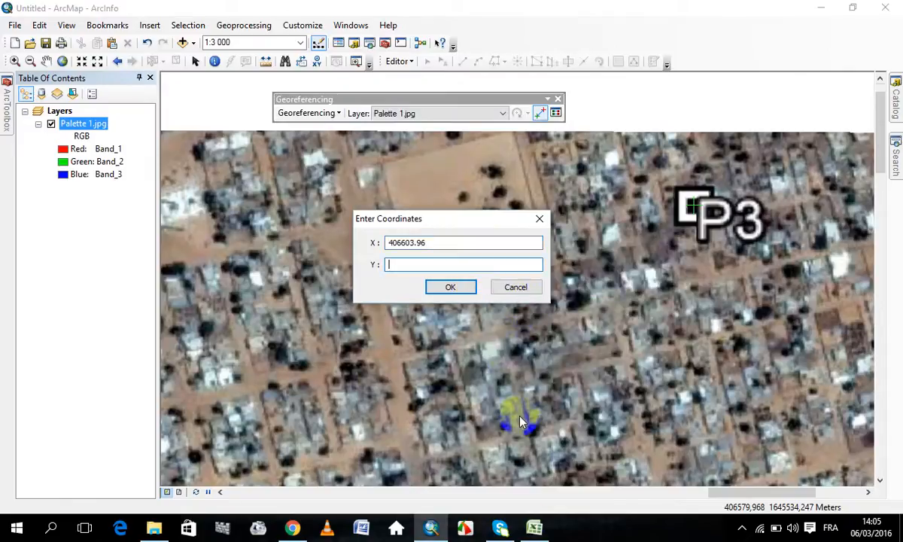
pyautogui.click(535, 527)
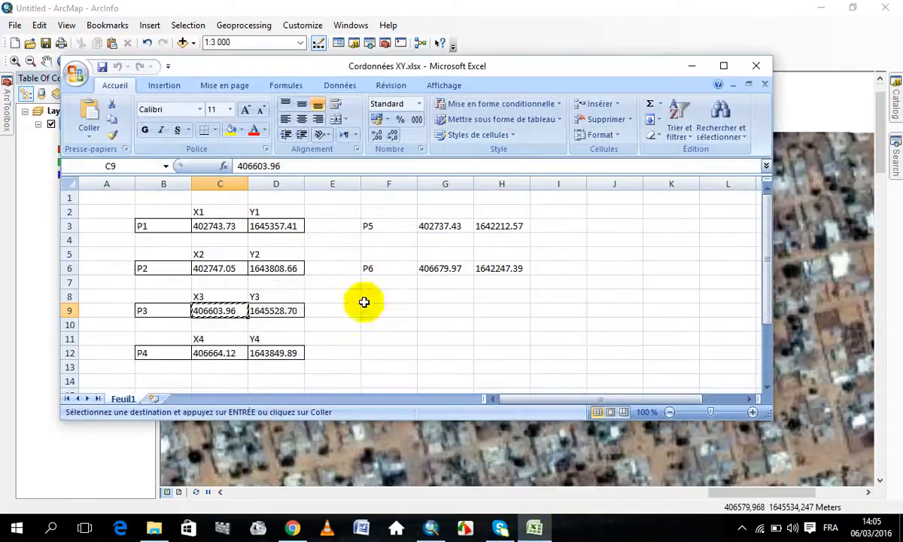
pyautogui.click(293, 312)
pyautogui.rightClick(292, 312)
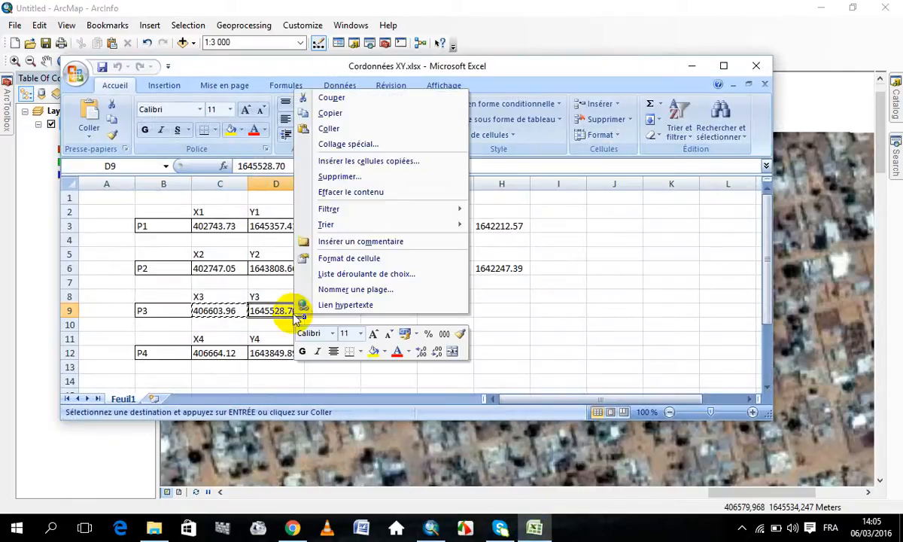
pyautogui.click(323, 114)
pyautogui.click(691, 67)
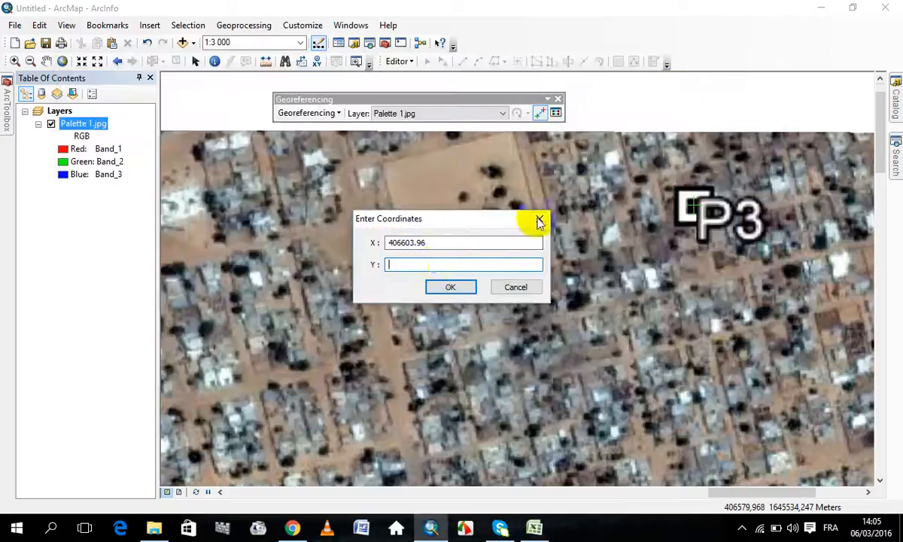
pyautogui.rightClick(430, 263)
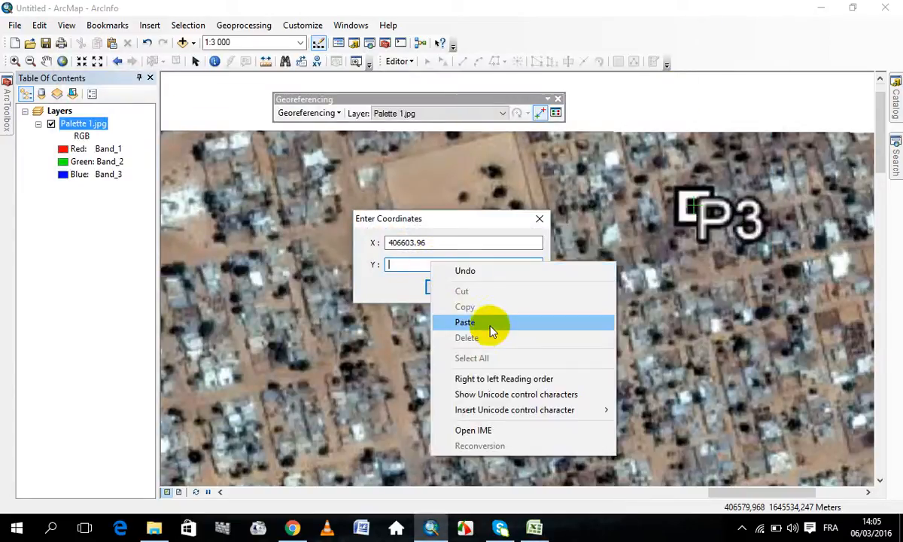
pyautogui.click(489, 321)
pyautogui.click(450, 288)
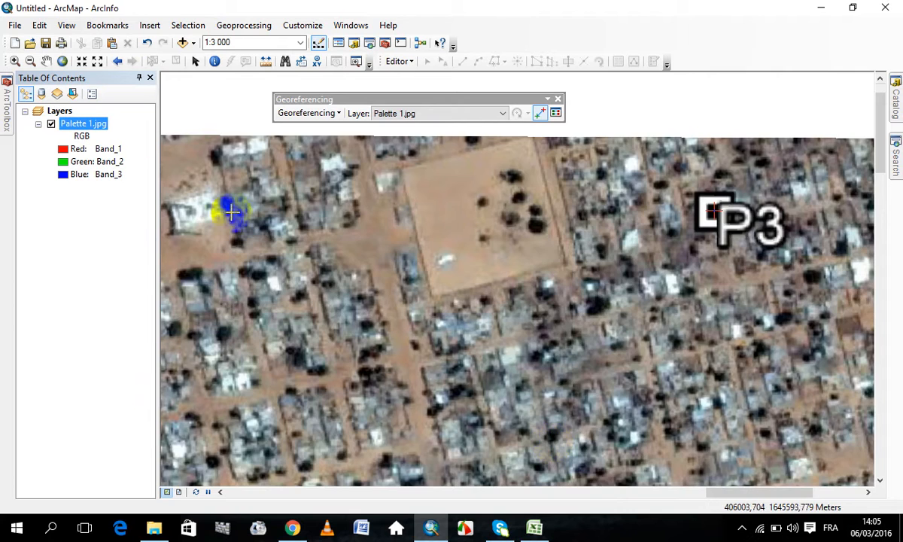
# Start a control point with entered coordinates at the centre of the P4 marker's square, clearing its default X and Y values
pyautogui.scroll(-5, 352, 307)
pyautogui.click(63, 61)
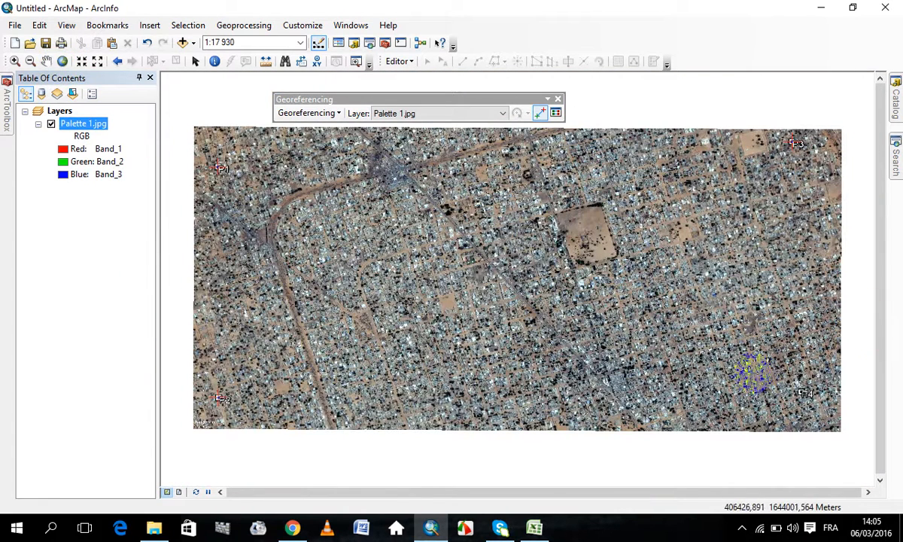
pyautogui.click(46, 61)
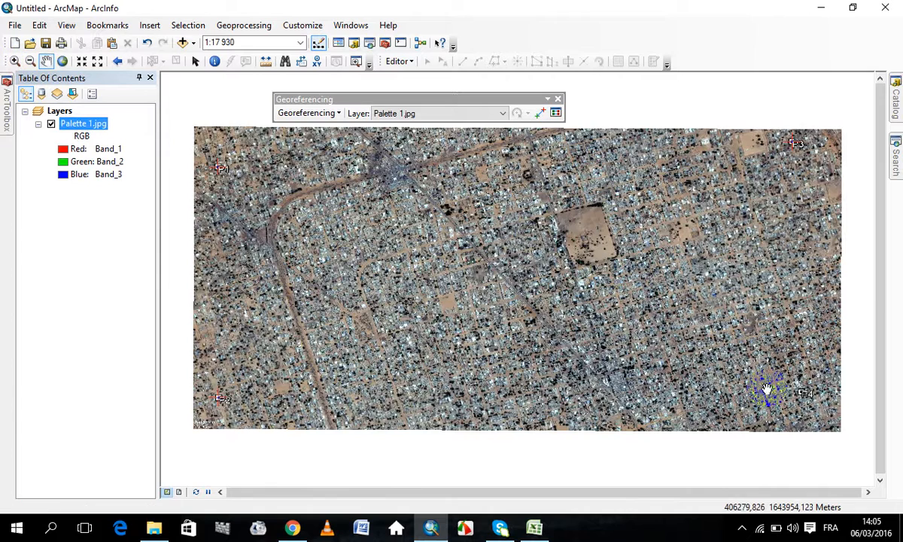
pyautogui.moveTo(749, 388); pyautogui.dragTo(489, 401)
pyautogui.scroll(8, 468, 401)
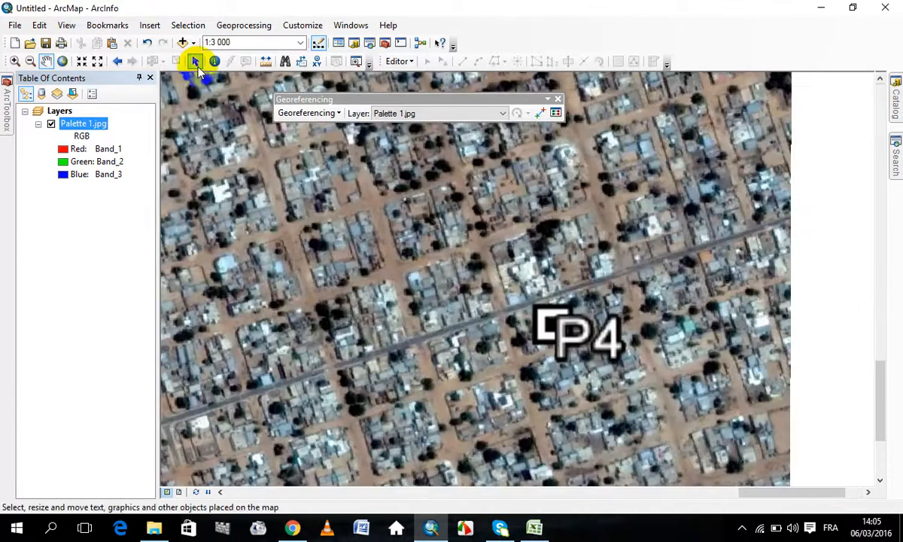
pyautogui.click(540, 113)
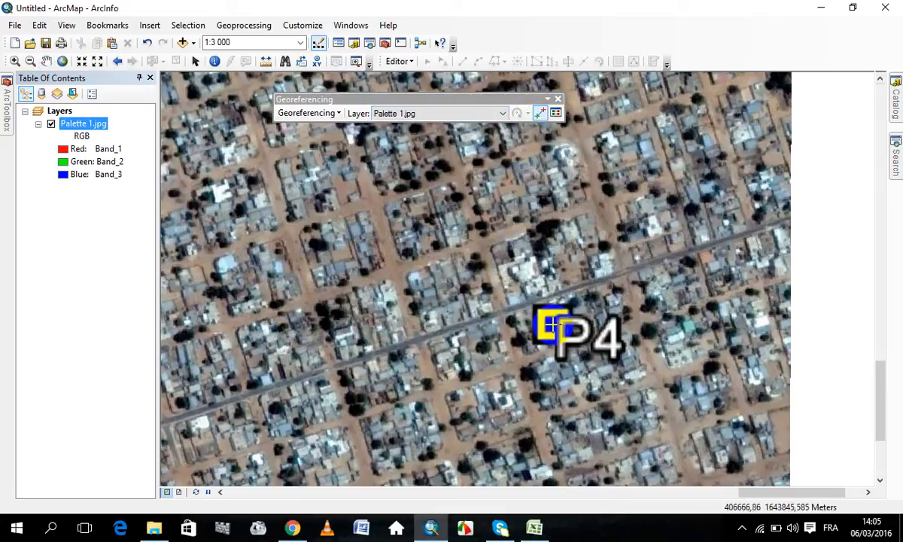
pyautogui.rightClick(551, 324)
pyautogui.click(580, 333)
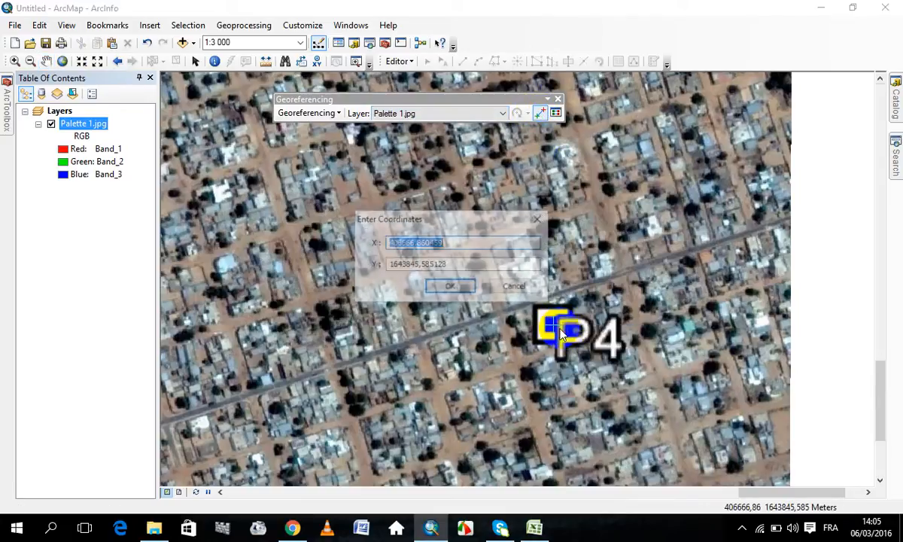
pyautogui.press('Delete')
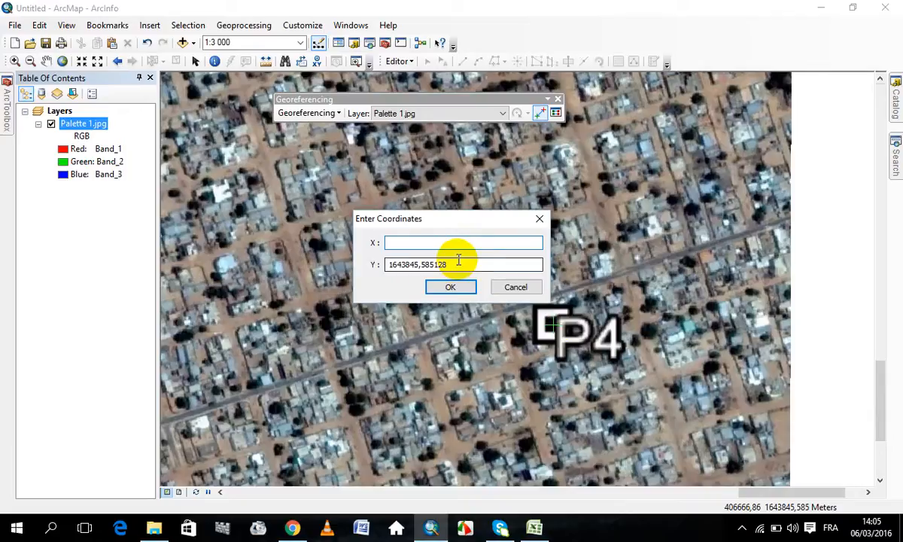
pyautogui.moveTo(457, 261); pyautogui.dragTo(362, 278)
pyautogui.press('Delete')
# Copy P4's X coordinate 406664.12 from the Excel workbook into the X value of the P4 control point in ArcMap
pyautogui.click(536, 528)
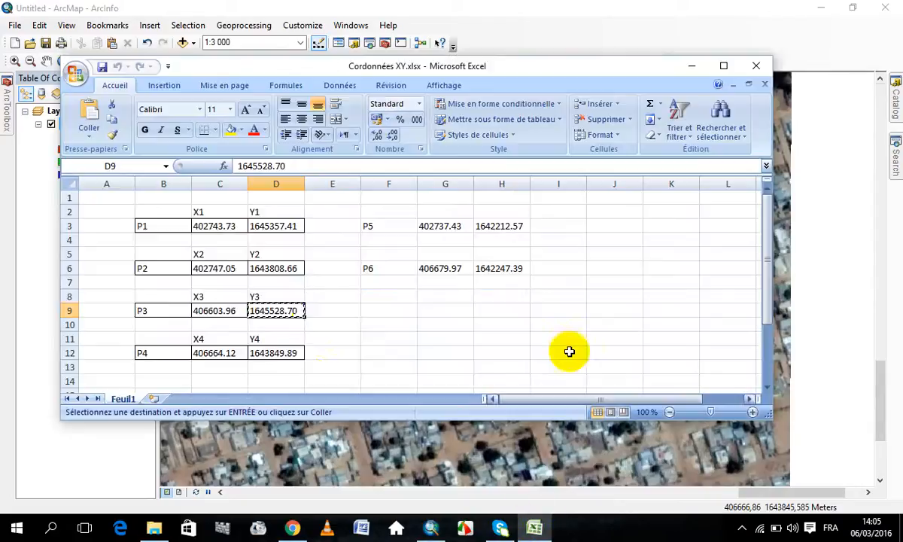
pyautogui.click(236, 354)
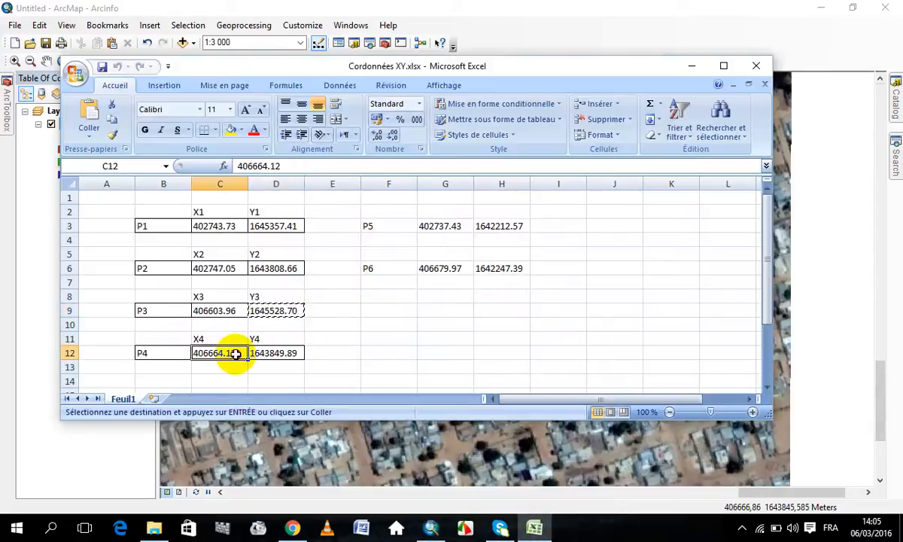
pyautogui.rightClick(235, 354)
pyautogui.click(284, 138)
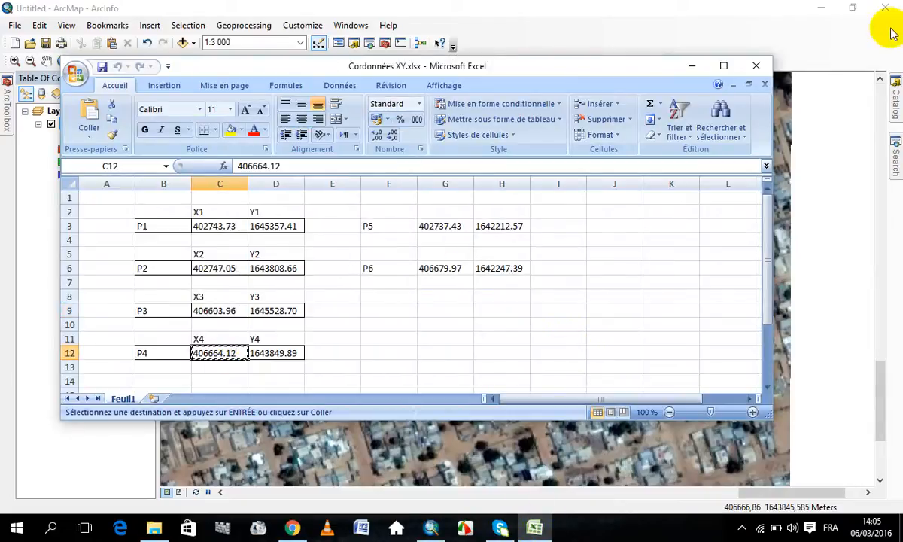
pyautogui.click(692, 65)
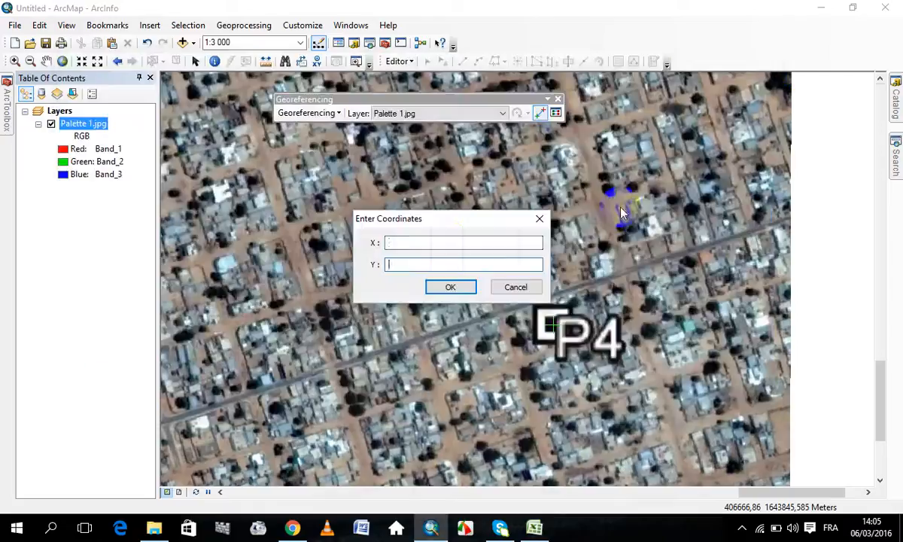
pyautogui.rightClick(449, 242)
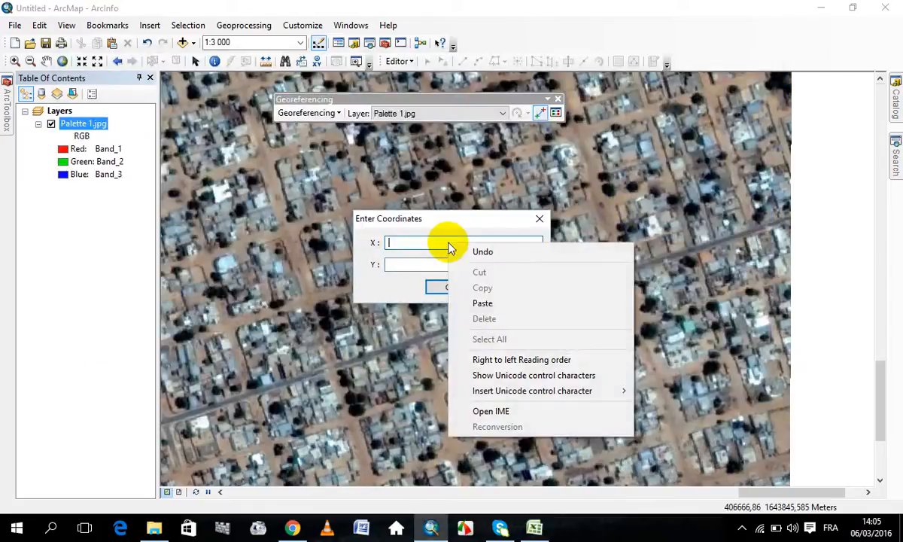
pyautogui.click(472, 304)
# Copy P4's Y coordinate 1643849.89 from the Excel workbook into the control point's Y value in ArcMap and accept the coordinates
pyautogui.click(406, 264)
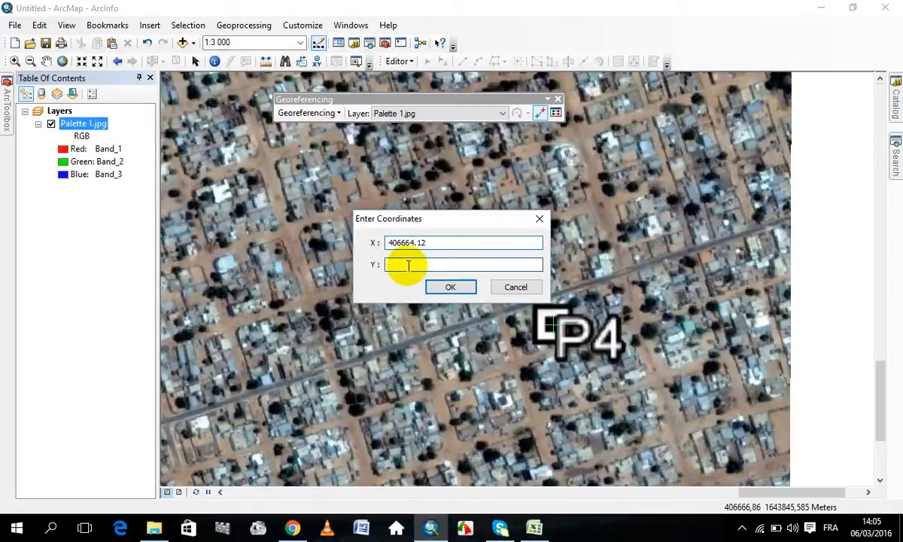
pyautogui.click(536, 527)
pyautogui.click(280, 352)
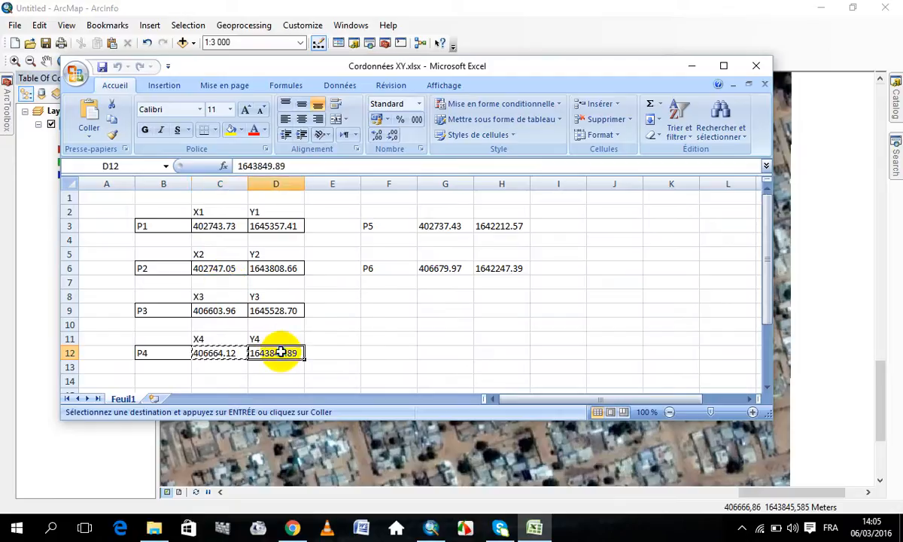
pyautogui.rightClick(280, 352)
pyautogui.click(331, 147)
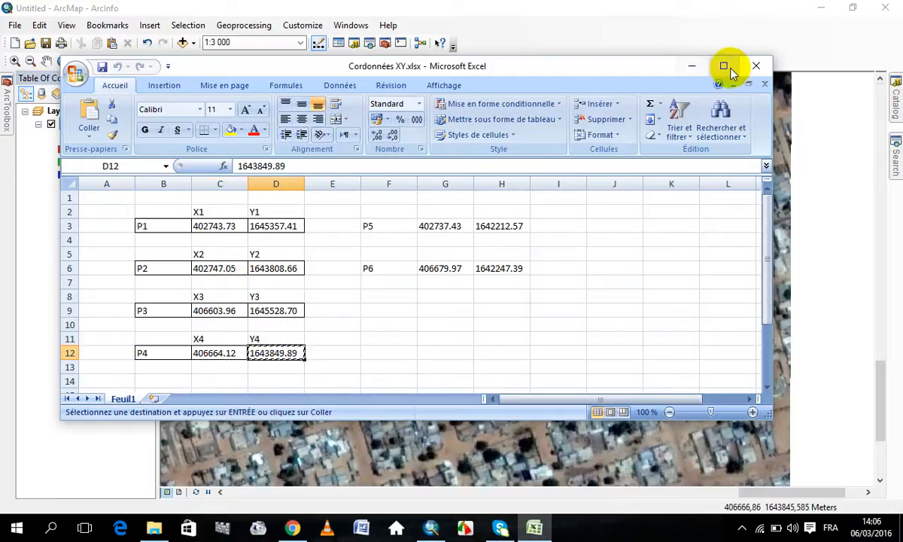
pyautogui.click(686, 70)
pyautogui.rightClick(427, 265)
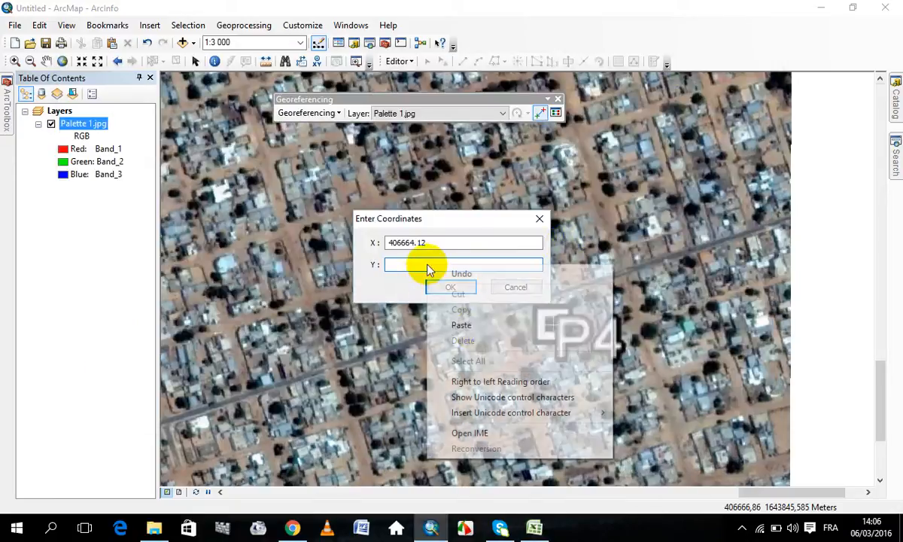
pyautogui.click(473, 328)
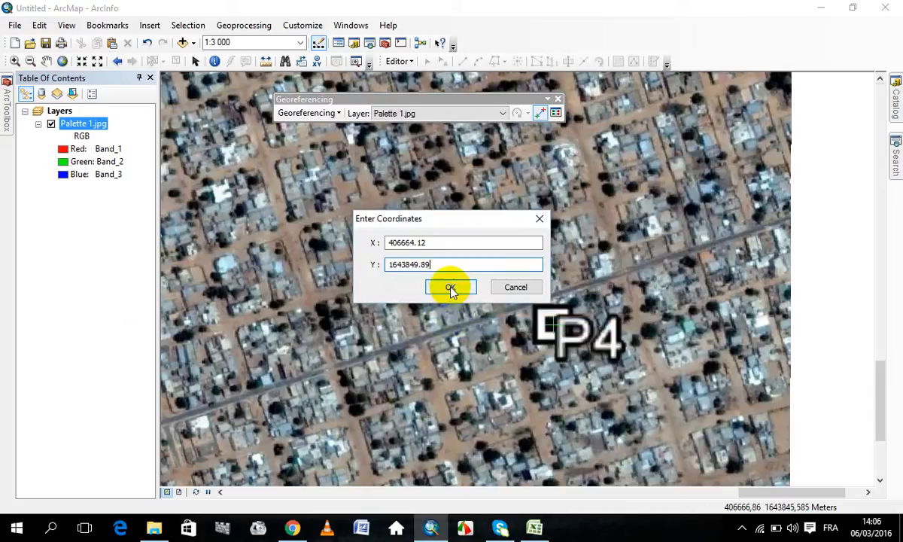
pyautogui.click(451, 289)
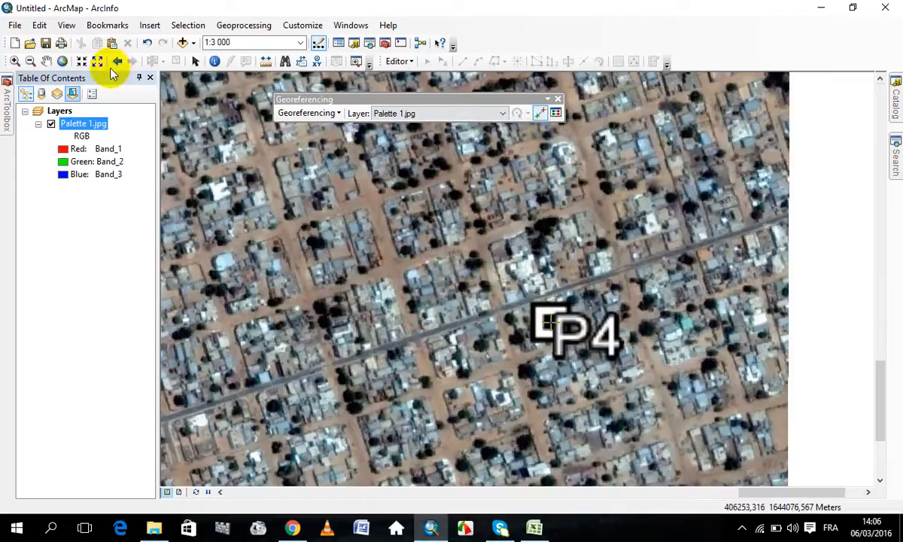
# Set the transformation of the Palette 1.jpg control point links to Adjust in the link table and accept it
pyautogui.click(63, 61)
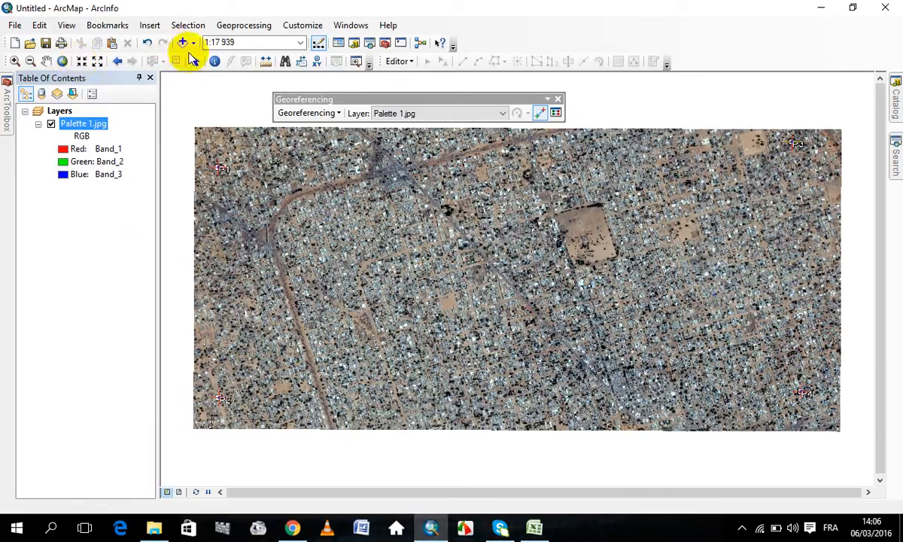
pyautogui.click(555, 114)
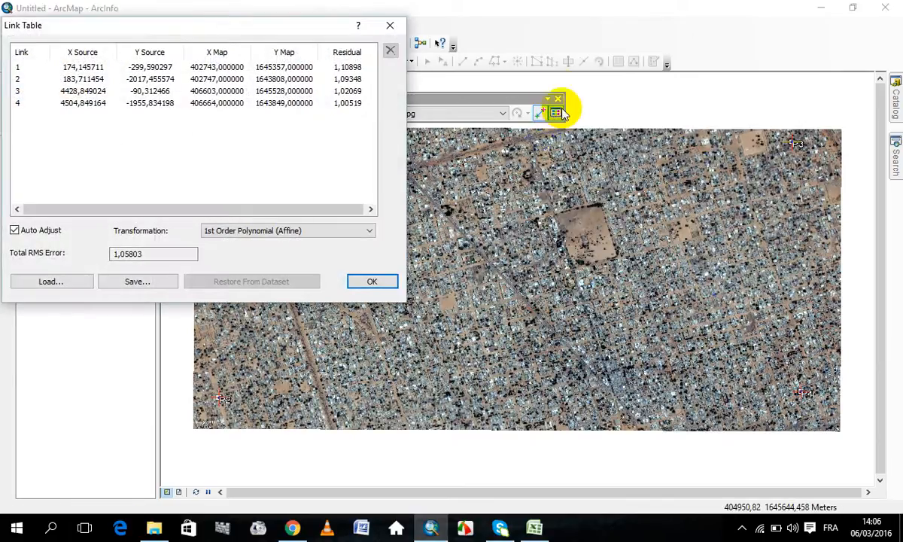
pyautogui.click(370, 231)
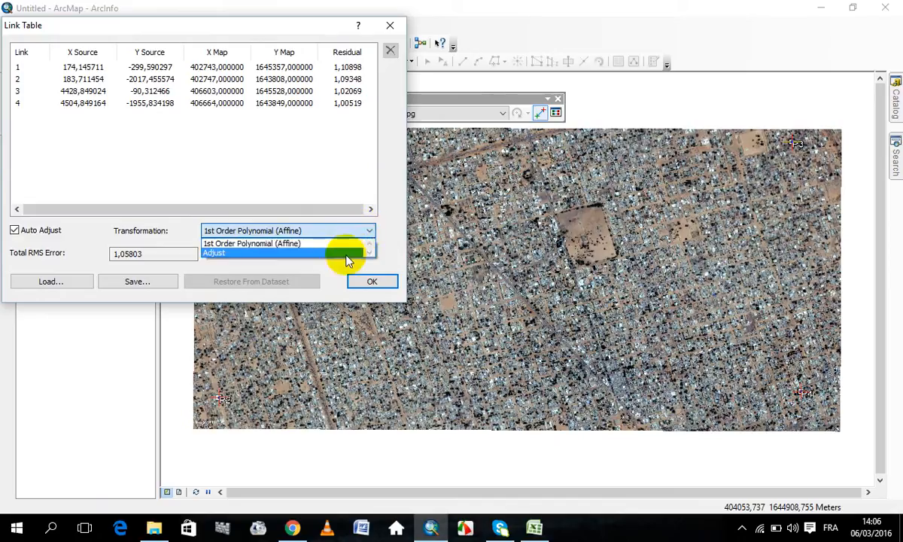
pyautogui.click(347, 253)
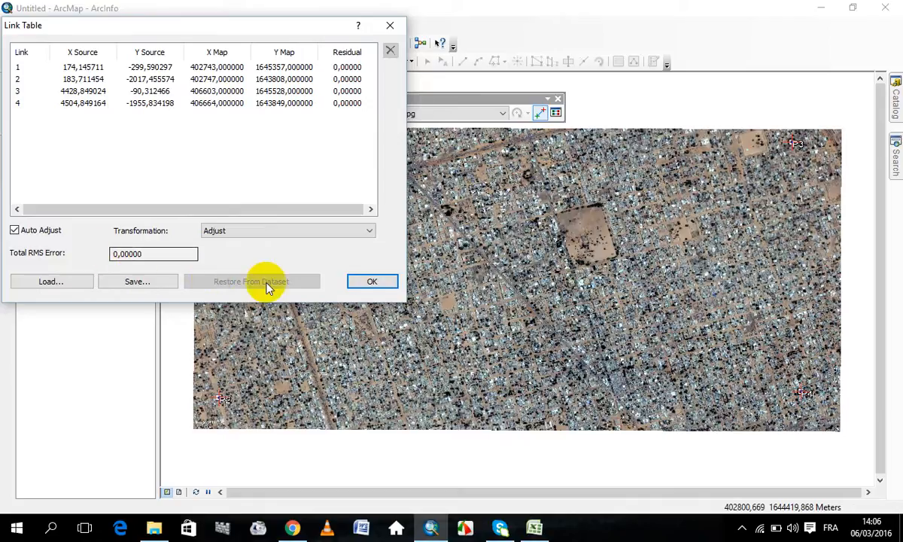
pyautogui.click(372, 281)
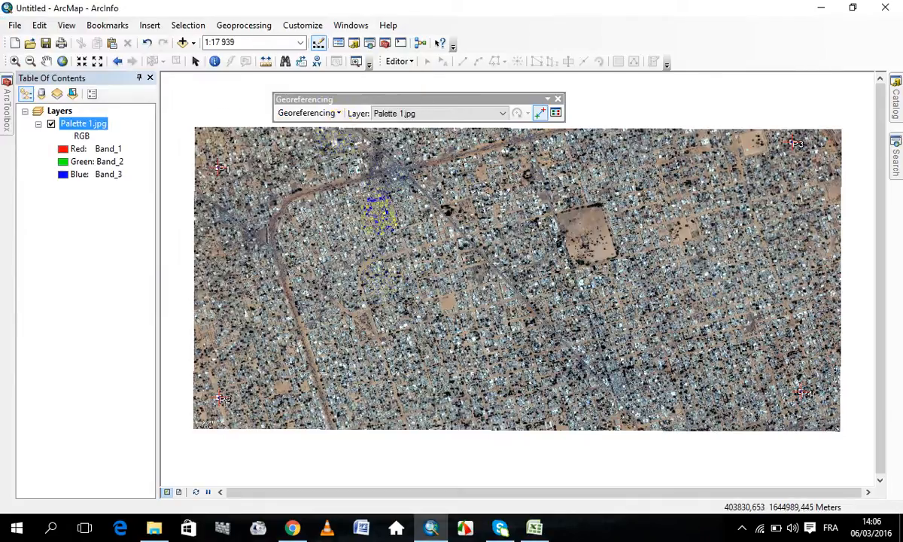
# Save the current warp to Palette 1.jpg with Update Georeferencing and close the georeferencing tools
pyautogui.click(338, 114)
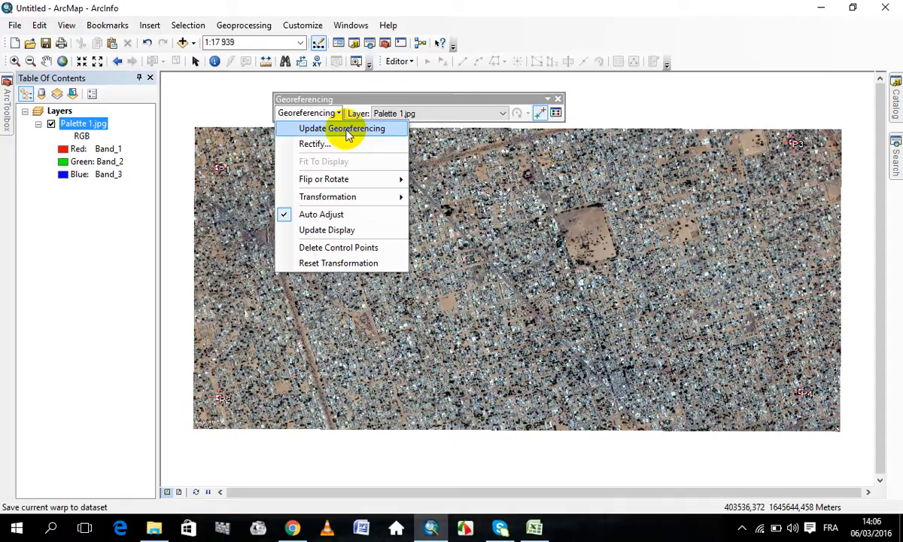
pyautogui.click(347, 134)
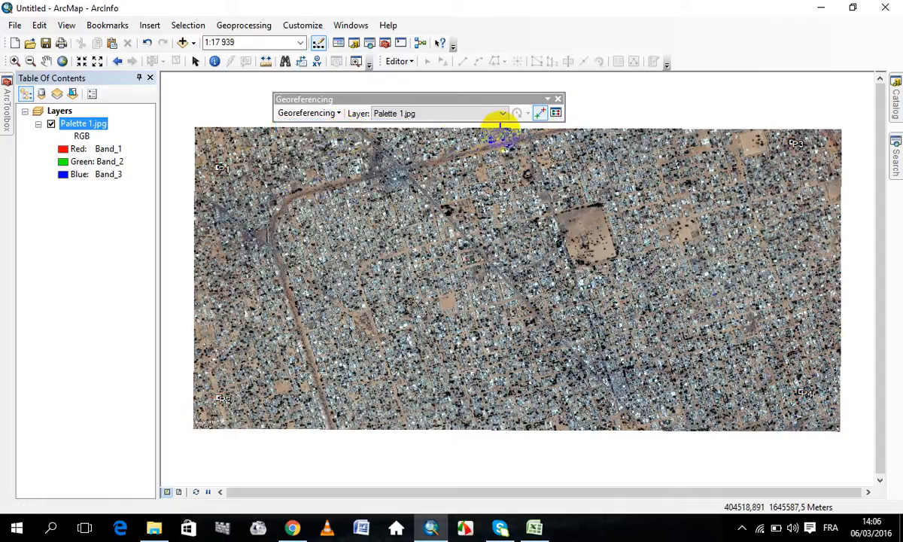
pyautogui.click(558, 100)
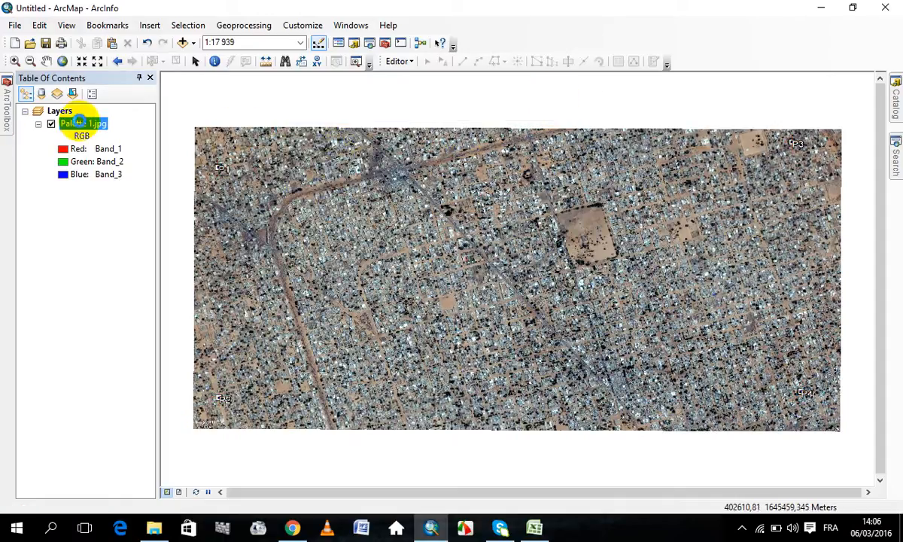
# Remove the Palette 1.jpg layer and add Palette 2.jpg from the Images Touba folder, building its pyramids
pyautogui.rightClick(81, 126)
pyautogui.click(100, 142)
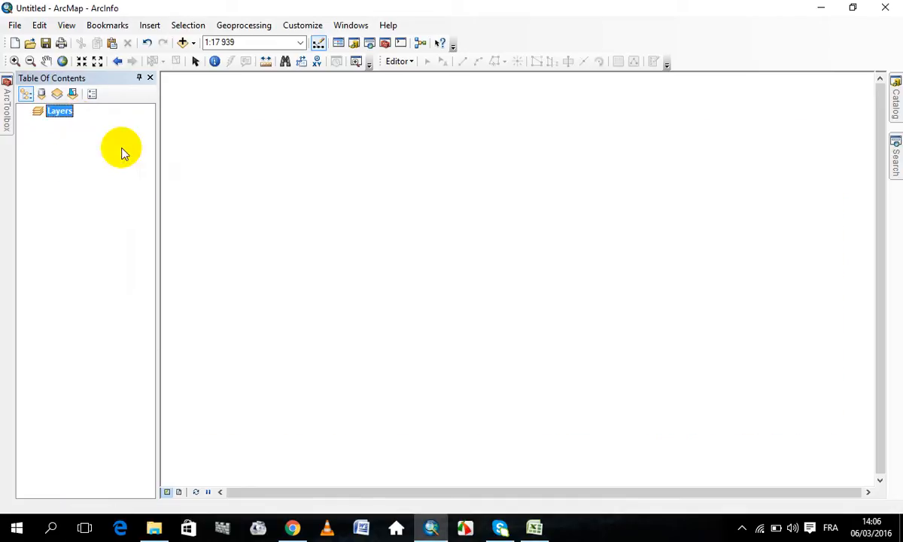
pyautogui.click(182, 42)
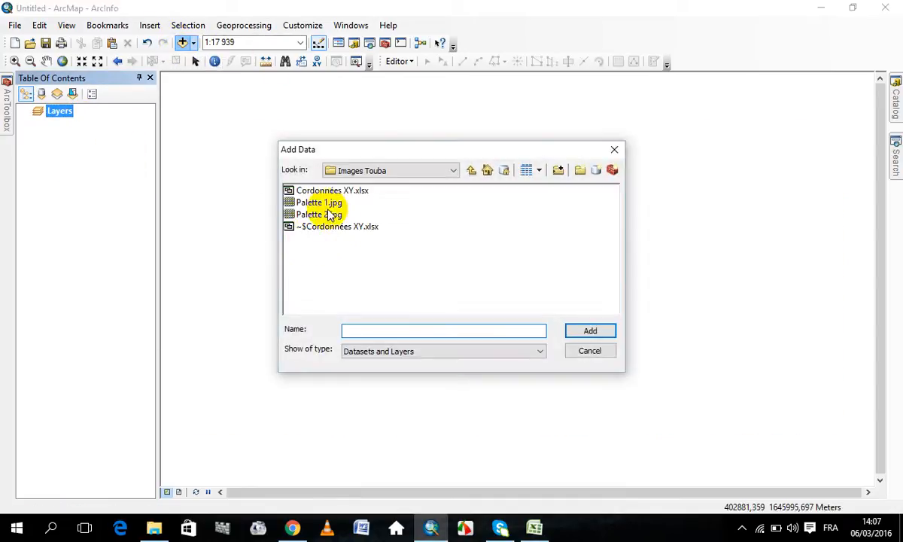
pyautogui.click(329, 214)
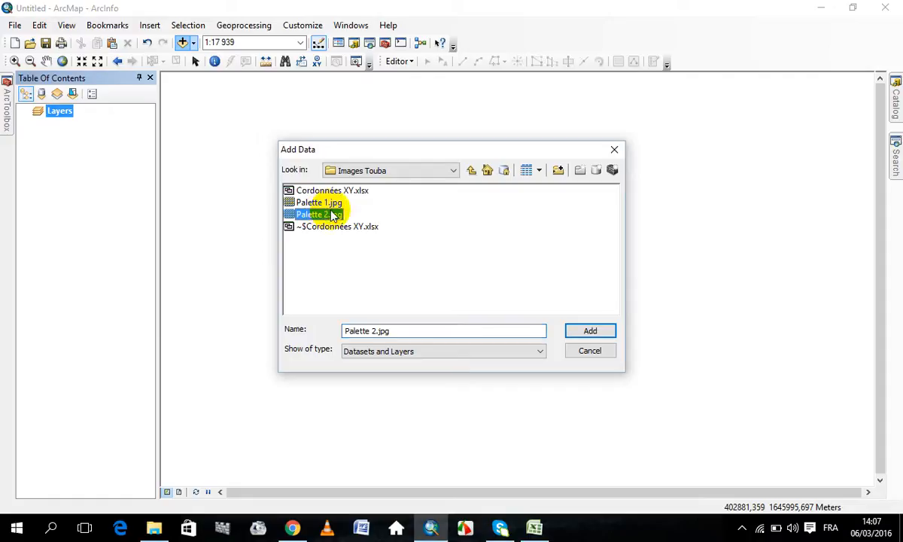
pyautogui.click(594, 331)
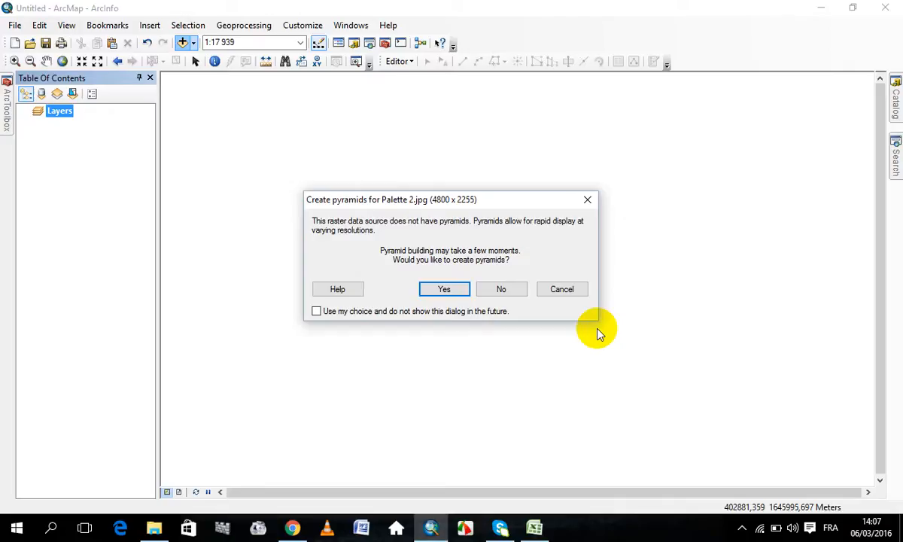
pyautogui.click(443, 289)
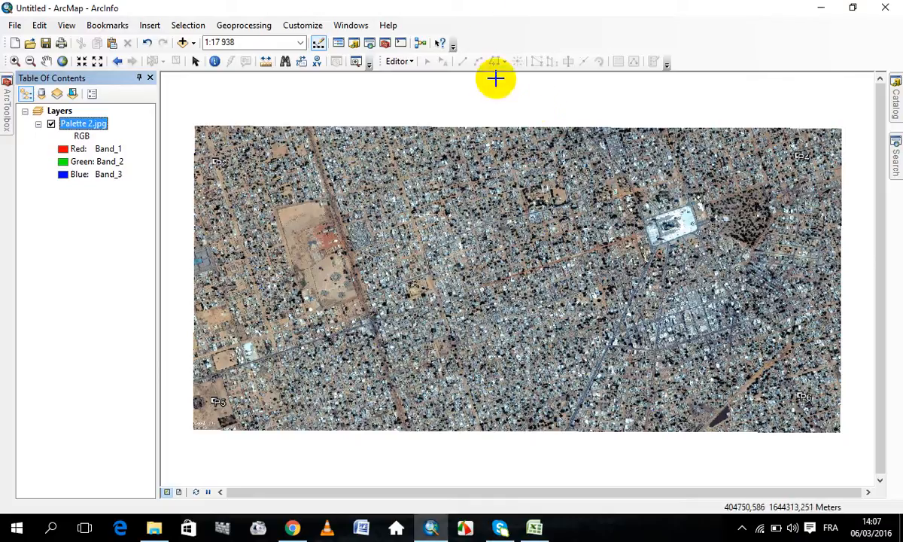
# Show the Georeferencing tools and start a control point with entered X and Y at the centre of the P5 marker's square
pyautogui.rightClick(494, 24)
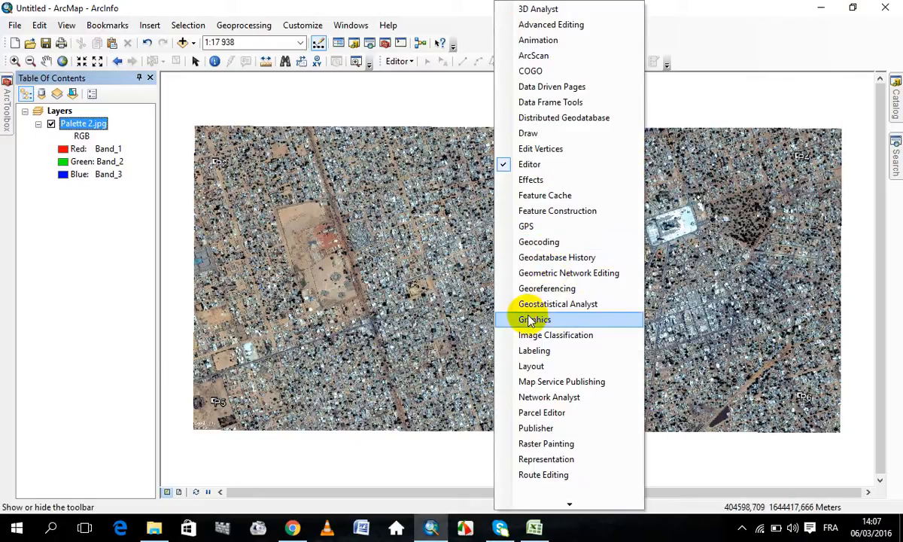
pyautogui.click(535, 289)
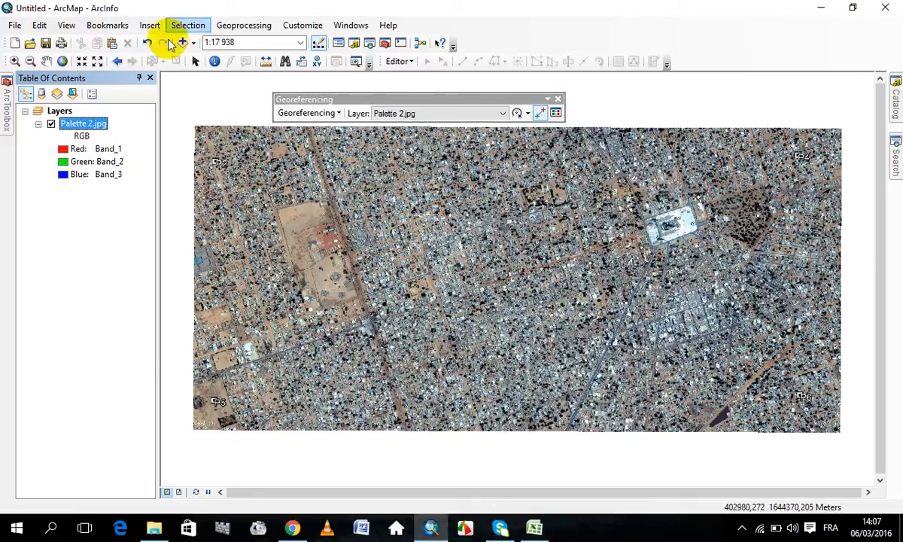
pyautogui.click(15, 62)
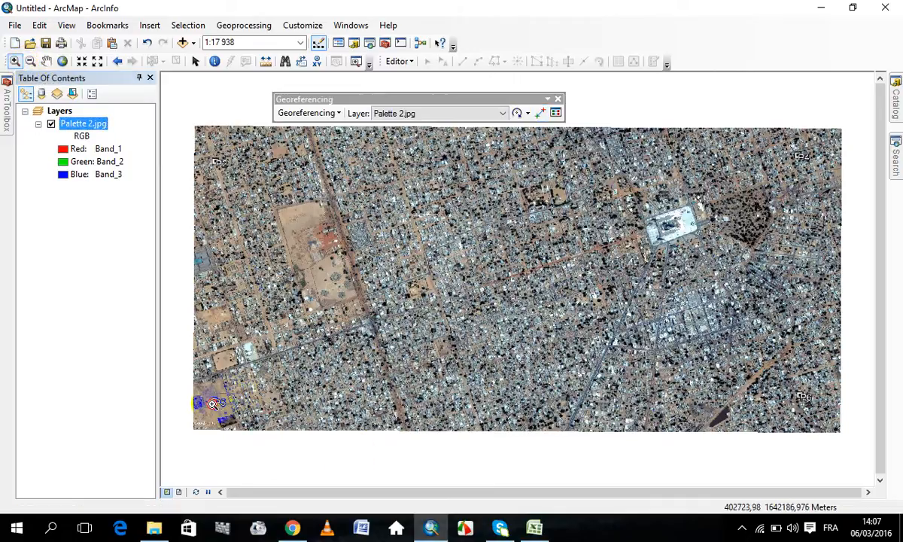
pyautogui.moveTo(212, 404); pyautogui.dragTo(215, 404)
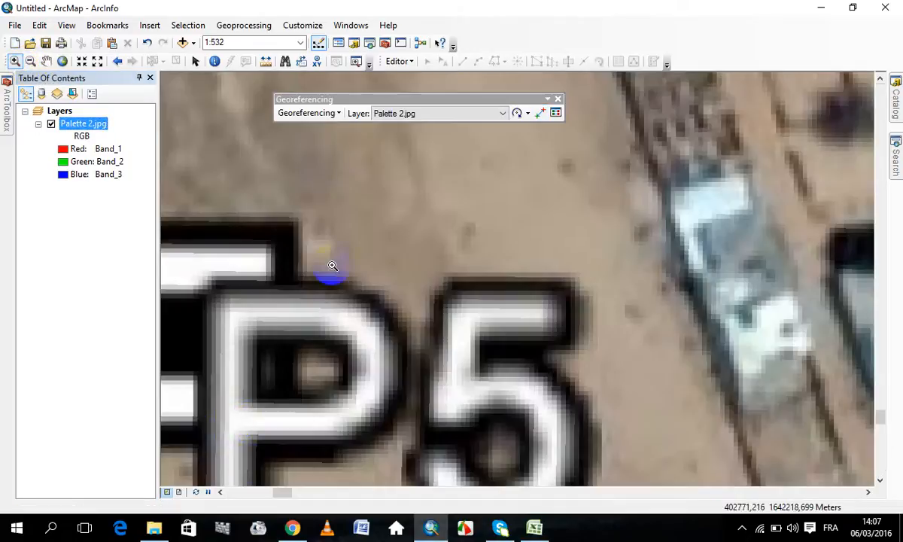
pyautogui.scroll(2, 301, 317)
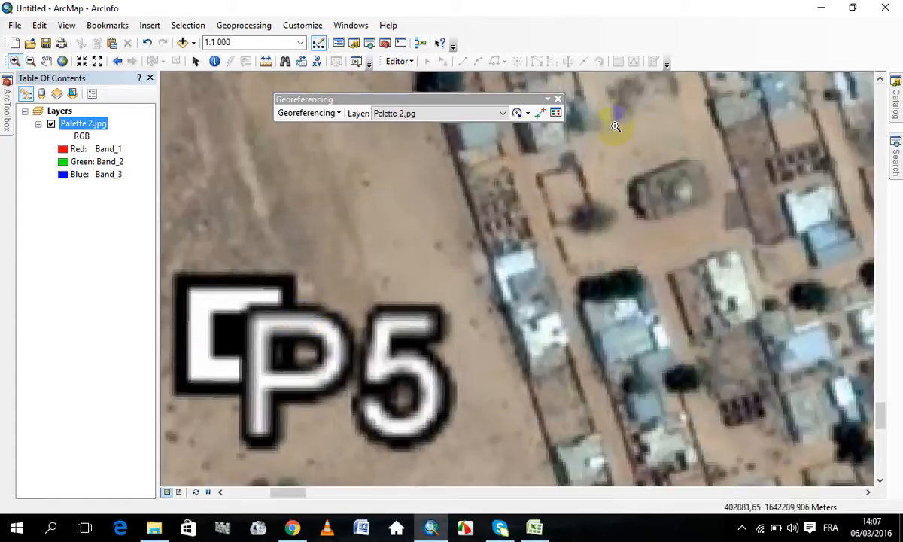
pyautogui.click(540, 113)
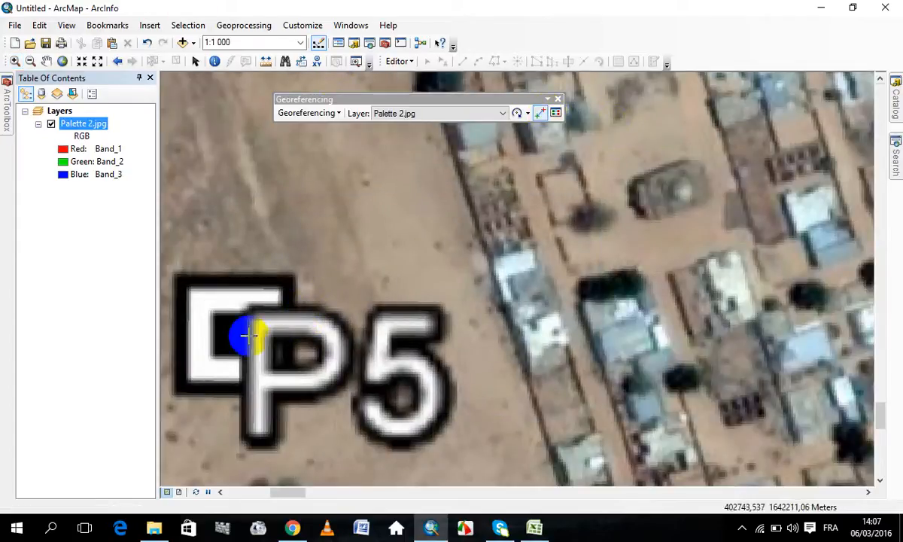
pyautogui.rightClick(231, 336)
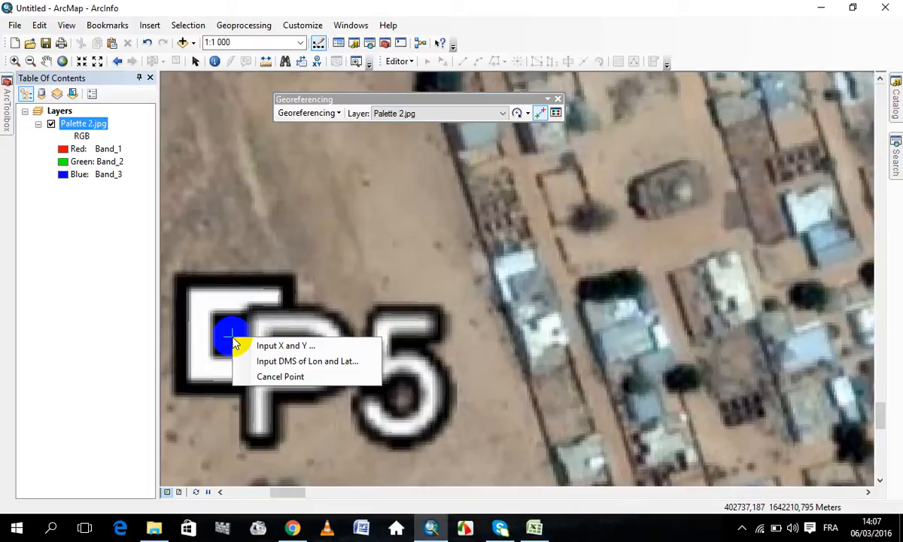
pyautogui.click(249, 344)
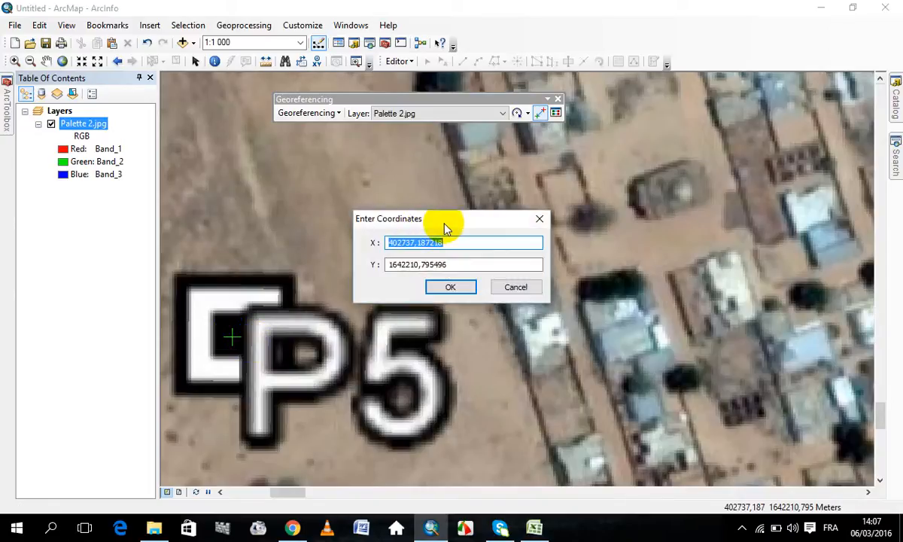
# Clear the default X and Y values of the P5 control point
pyautogui.press('Delete')
pyautogui.moveTo(463, 264); pyautogui.dragTo(381, 268)
pyautogui.press('Delete')
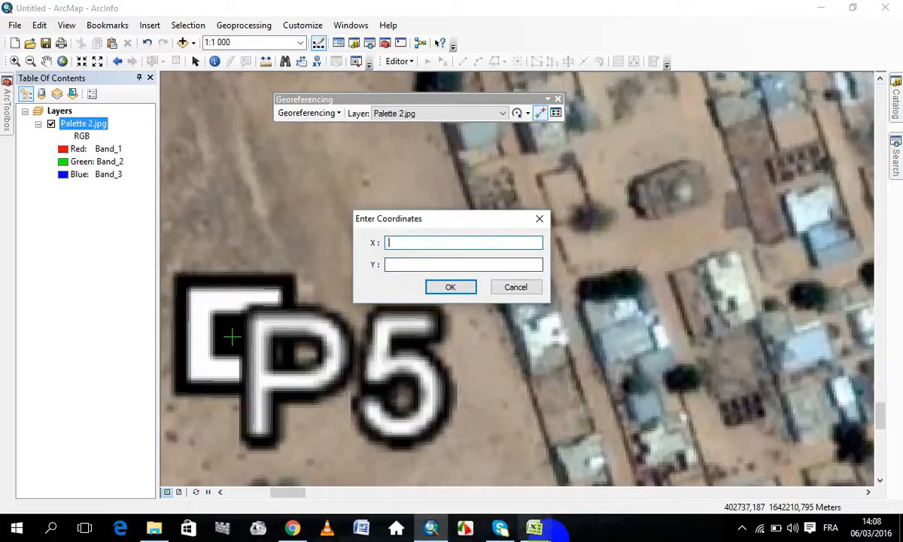
# Set the P5 control point's X to 402737.43, copied from cell G3 of Cordonnées XY.xlsx in Excel
pyautogui.click(534, 528)
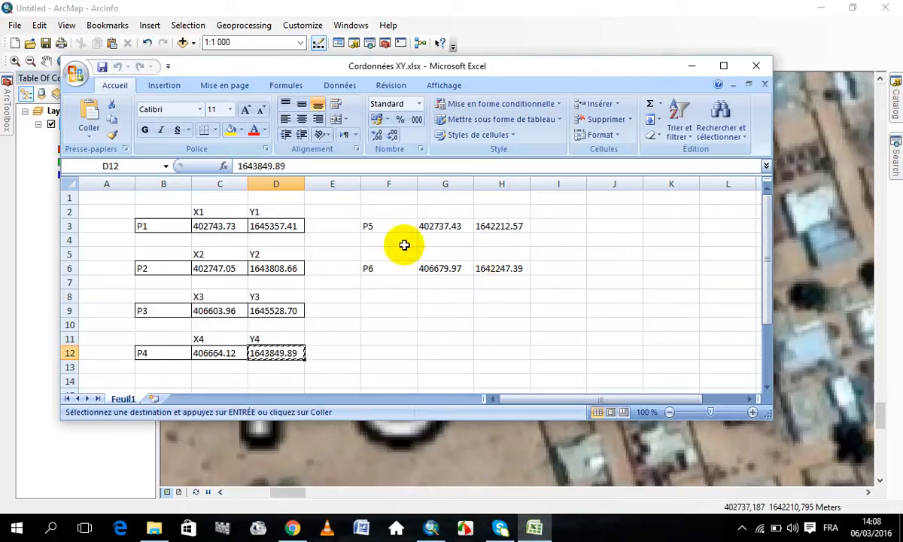
pyautogui.click(430, 231)
pyautogui.rightClick(430, 231)
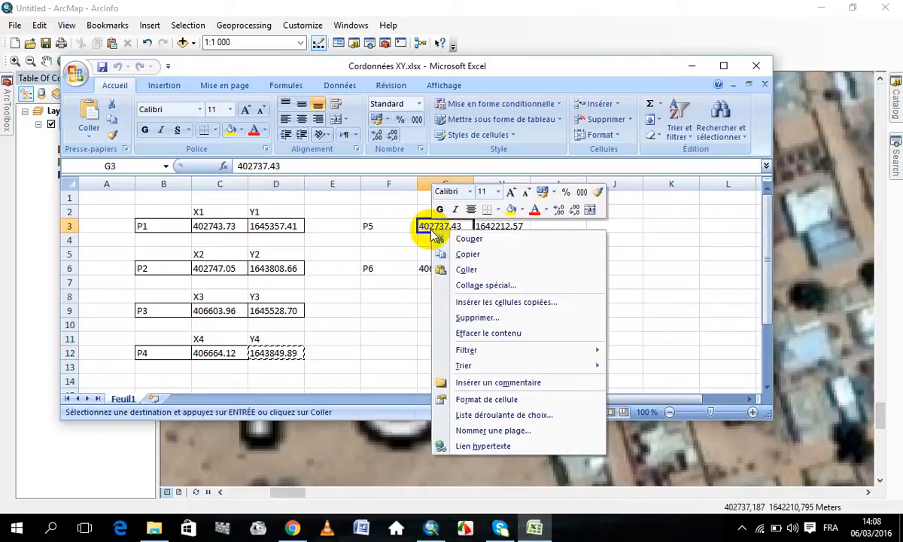
pyautogui.click(442, 255)
pyautogui.click(691, 66)
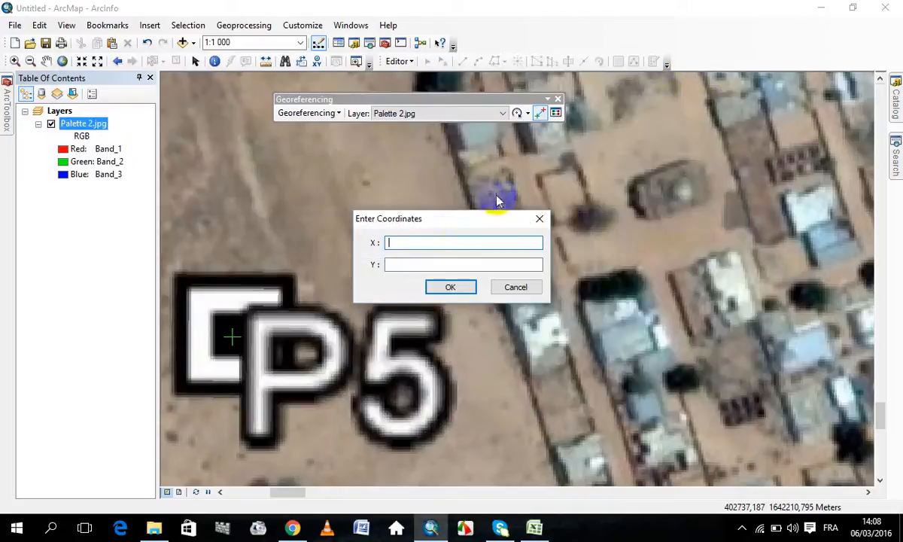
pyautogui.rightClick(450, 247)
pyautogui.click(480, 302)
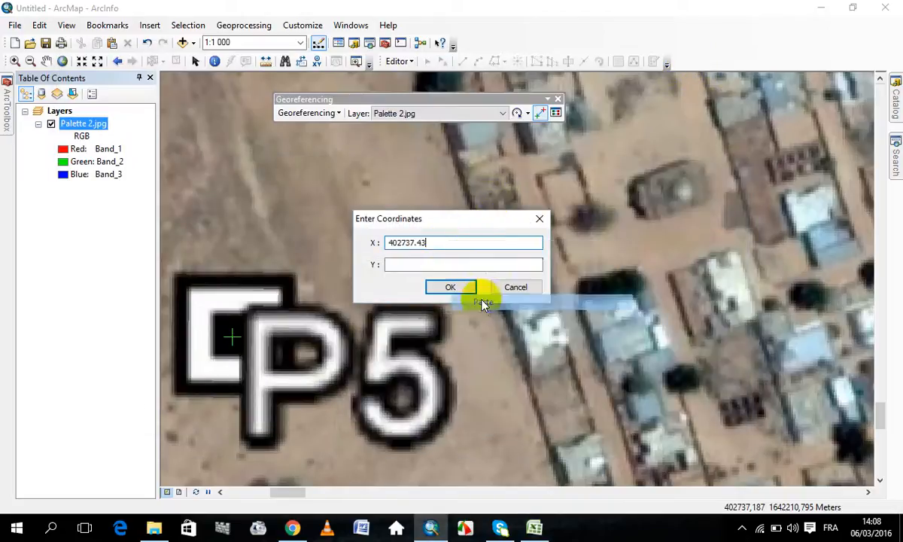
# Set the P5 control point's Y to 1642212.57, copied from cell H3 of Cordonnées XY.xlsx, and accept the coordinates
pyautogui.click(434, 263)
pyautogui.click(535, 527)
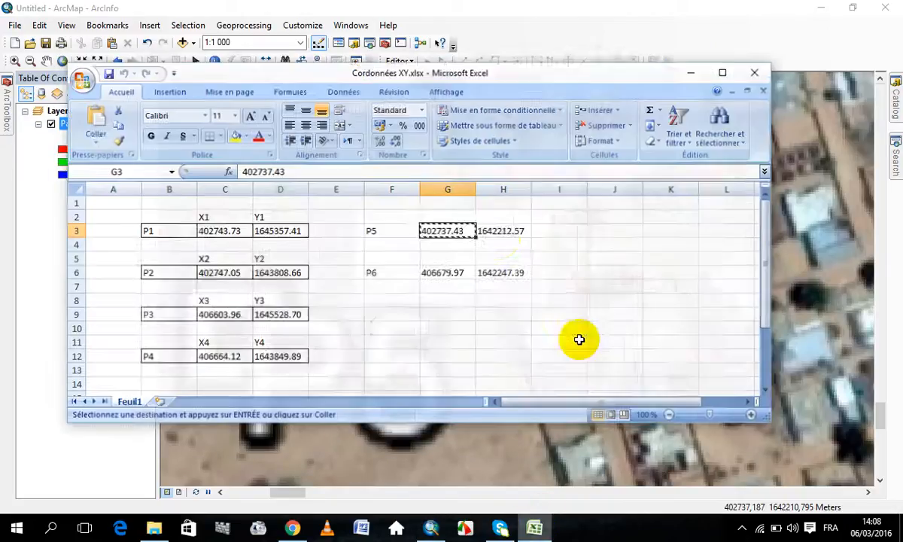
pyautogui.click(498, 229)
pyautogui.rightClick(498, 228)
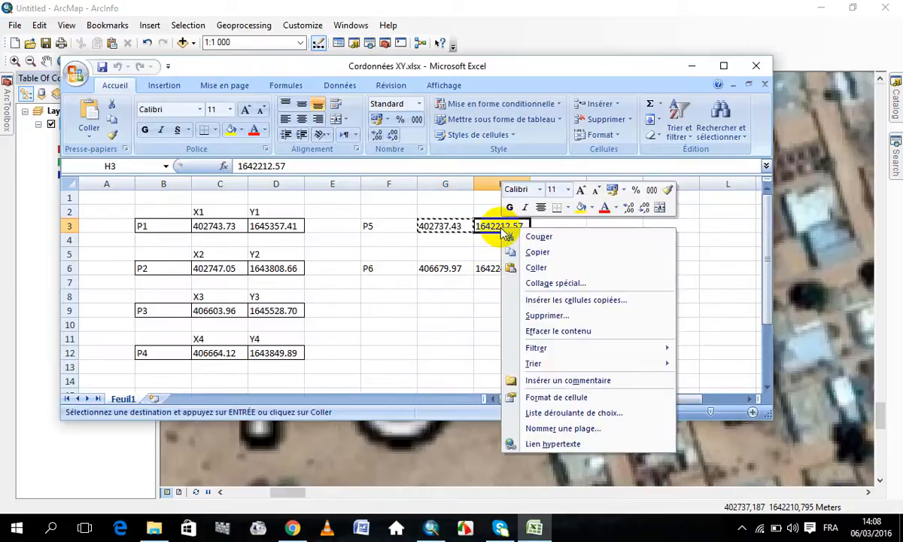
pyautogui.click(526, 252)
pyautogui.click(691, 66)
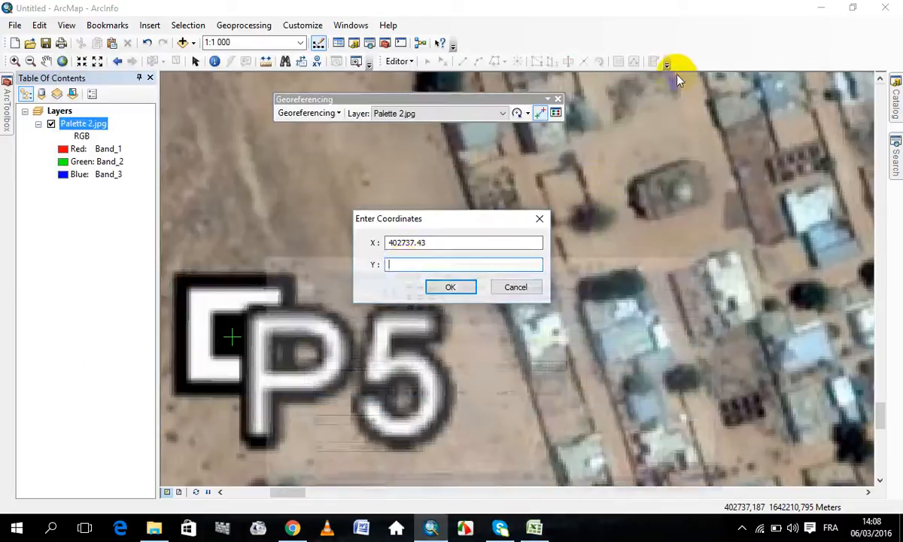
pyautogui.click(404, 265)
pyautogui.rightClick(424, 265)
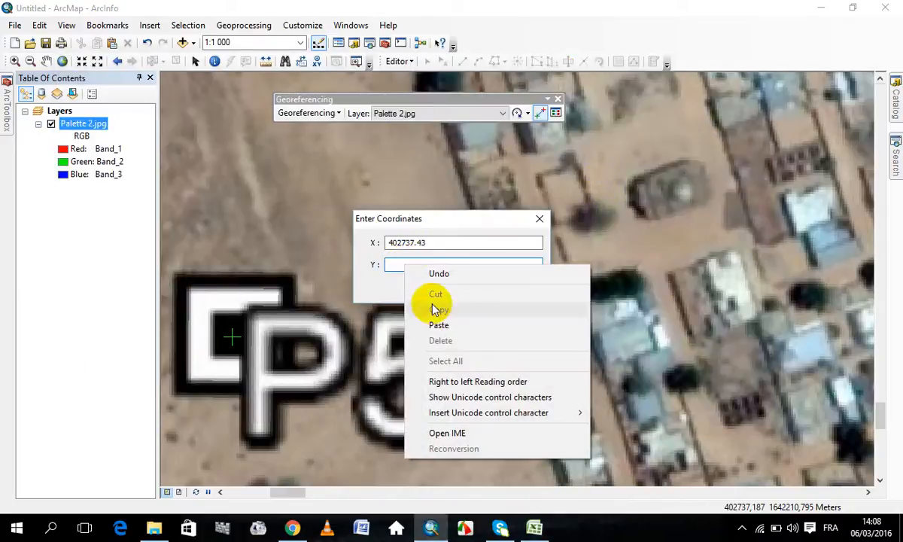
pyautogui.click(437, 324)
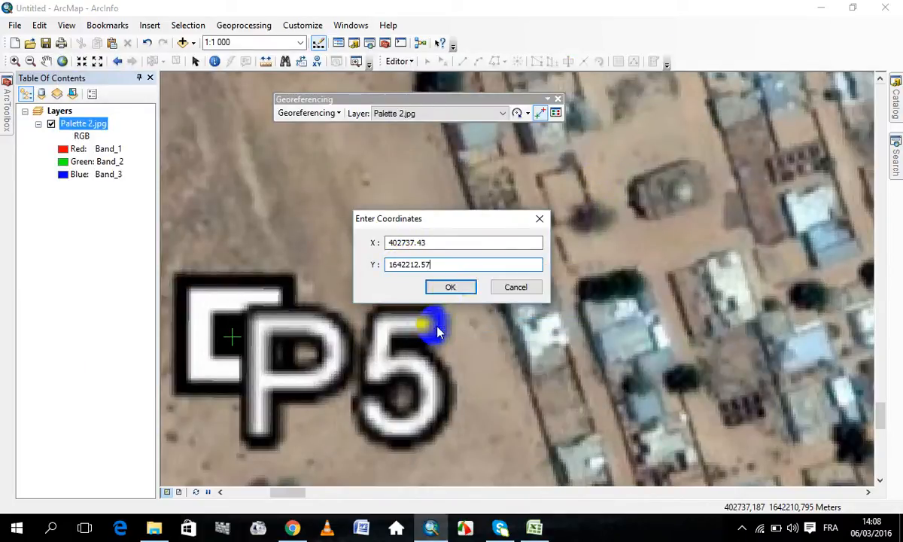
pyautogui.click(451, 286)
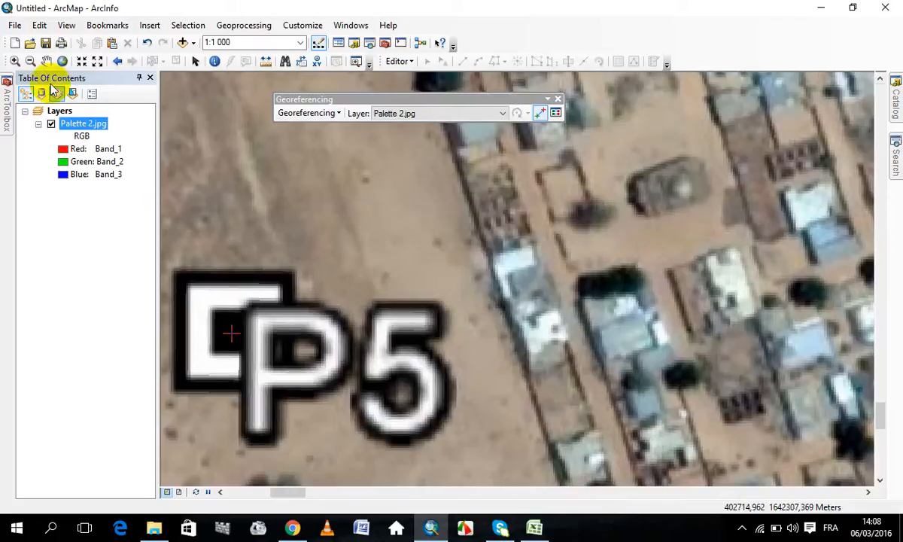
# Start a control point with entered X and Y at the centre of the P6 marker's square and clear its default coordinates
pyautogui.click(63, 61)
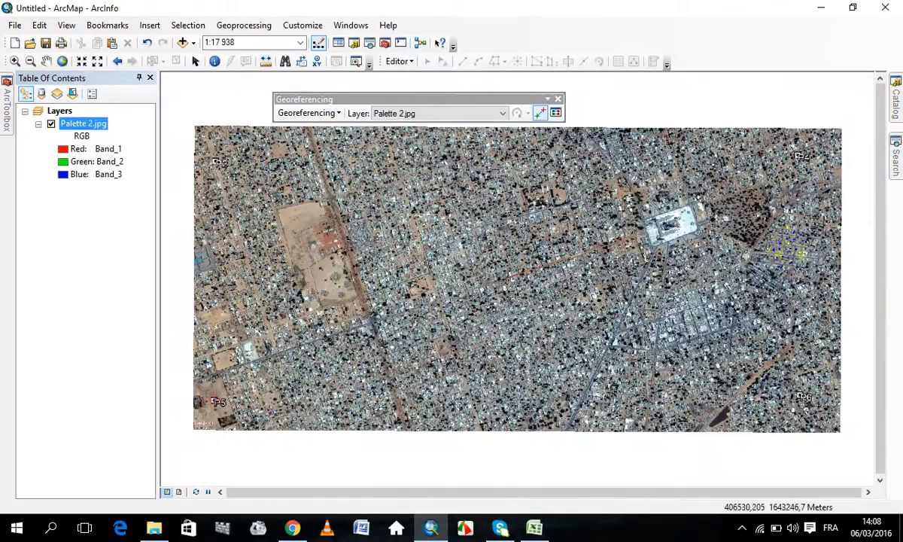
pyautogui.click(46, 62)
pyautogui.moveTo(802, 390)
pyautogui.mouseDown()
pyautogui.moveTo(544, 317)
pyautogui.moveTo(558, 340)
pyautogui.mouseUp()
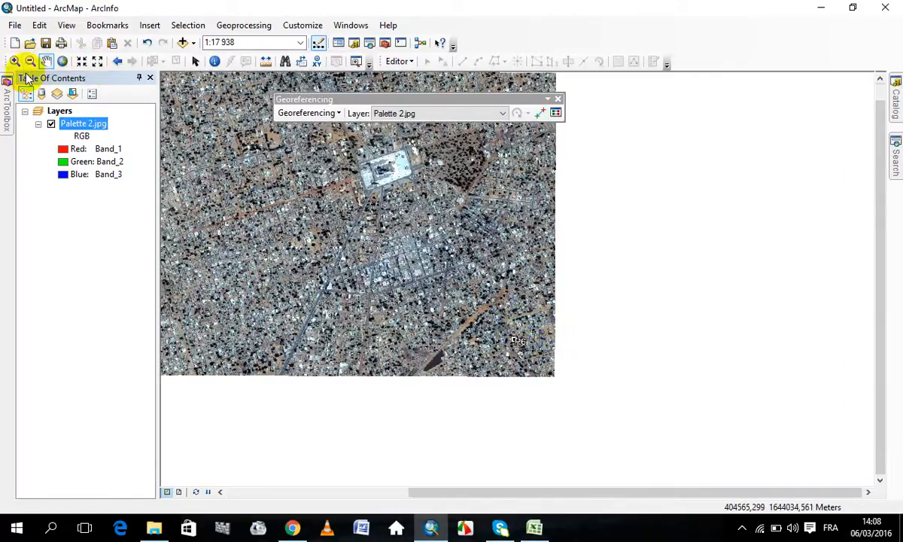
pyautogui.click(15, 61)
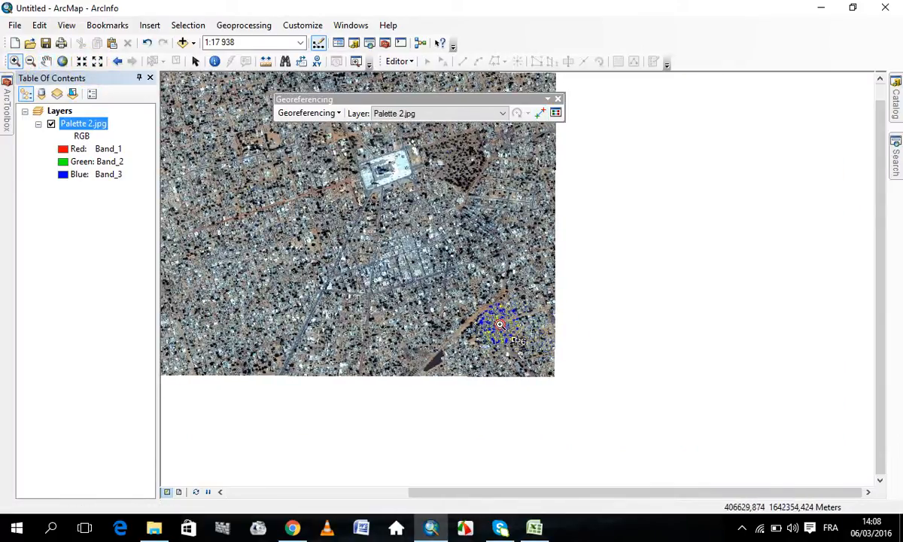
pyautogui.click(496, 348)
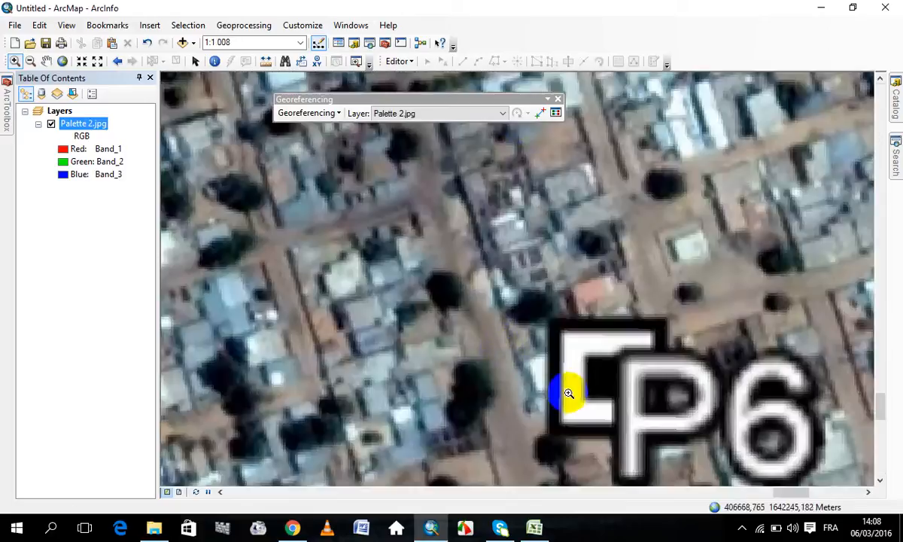
pyautogui.click(541, 113)
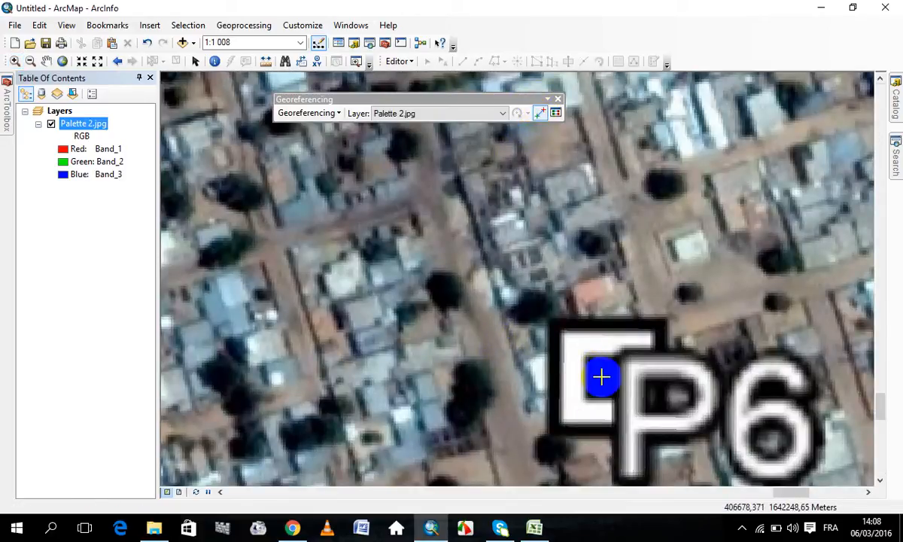
pyautogui.rightClick(602, 376)
pyautogui.click(612, 386)
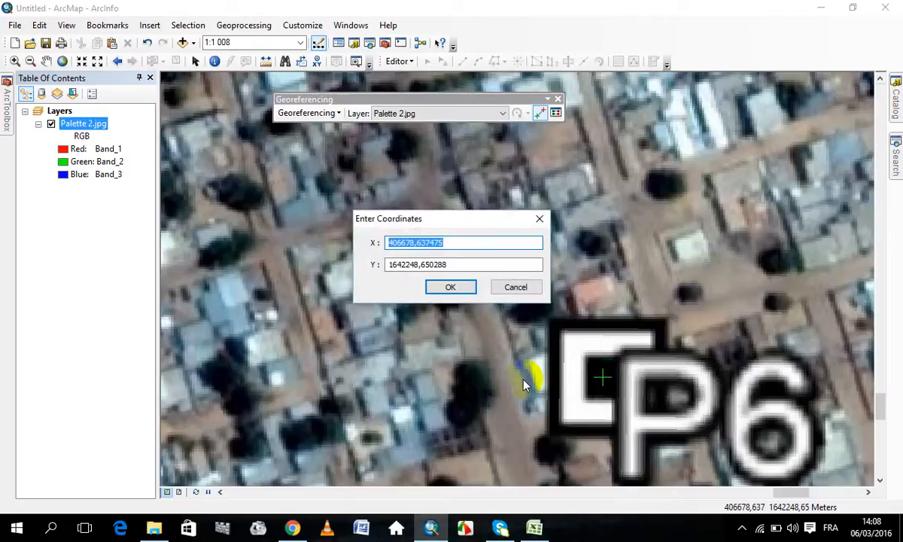
pyautogui.press('Delete')
pyautogui.moveTo(463, 265); pyautogui.dragTo(388, 267)
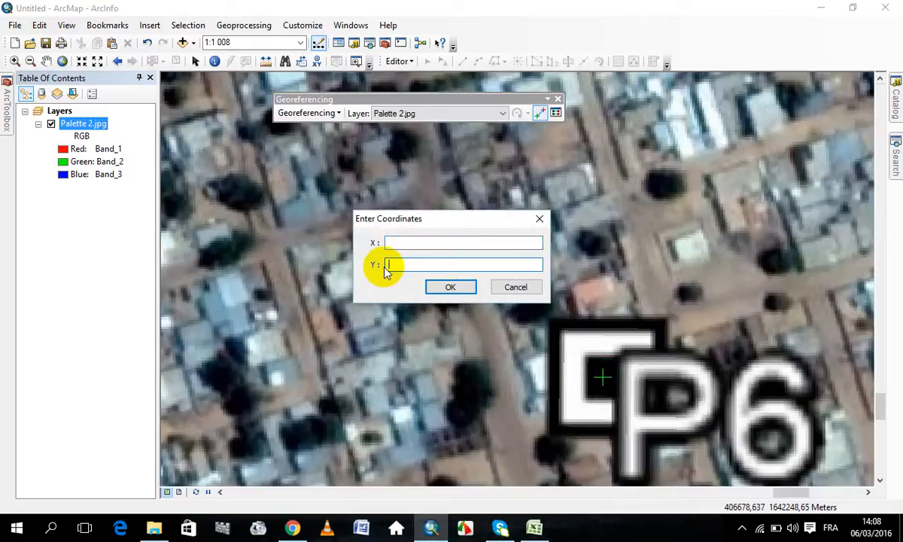
# Set the P6 control point's X to 406679.97, copied from cell G6 of Cordonnées XY.xlsx in Excel
pyautogui.click(534, 528)
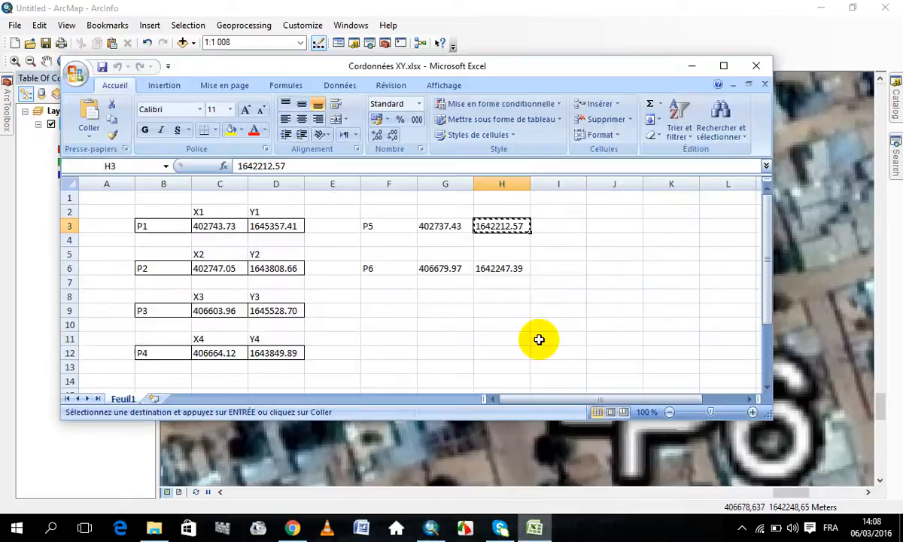
pyautogui.click(432, 270)
pyautogui.rightClick(435, 269)
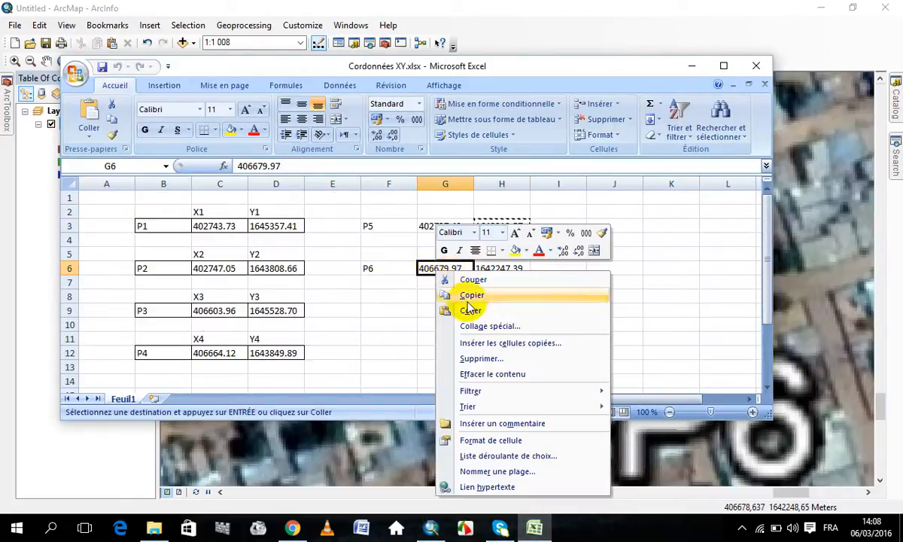
pyautogui.click(468, 296)
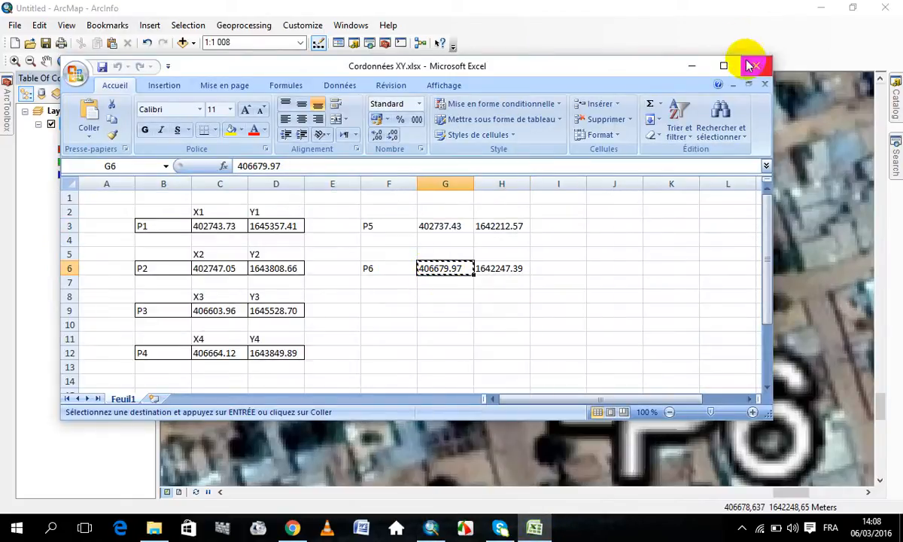
pyautogui.click(690, 67)
pyautogui.rightClick(443, 249)
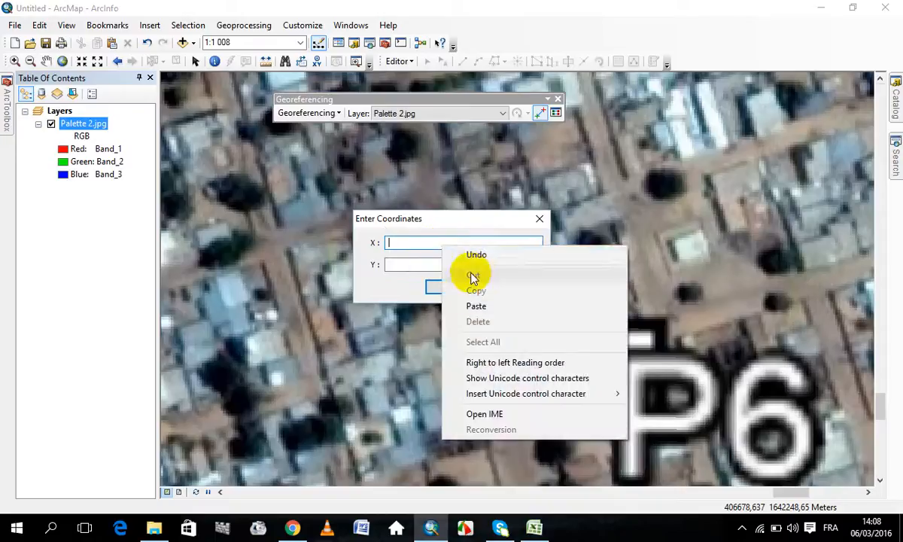
pyautogui.click(468, 306)
# Set the P6 control point's Y to 1642247.39, copied from cell H6 of Cordonnées XY.xlsx, and accept the coordinates
pyautogui.click(408, 266)
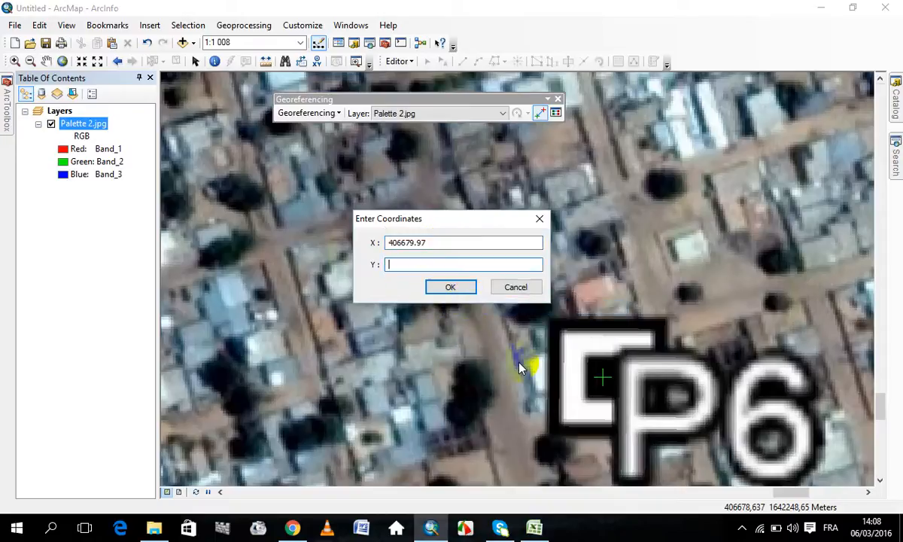
pyautogui.click(533, 522)
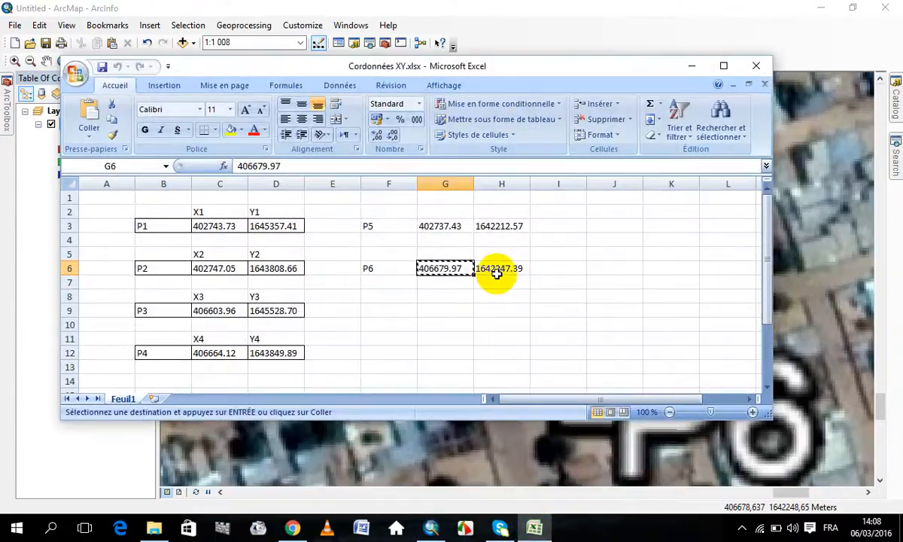
pyautogui.click(497, 274)
pyautogui.rightClick(504, 267)
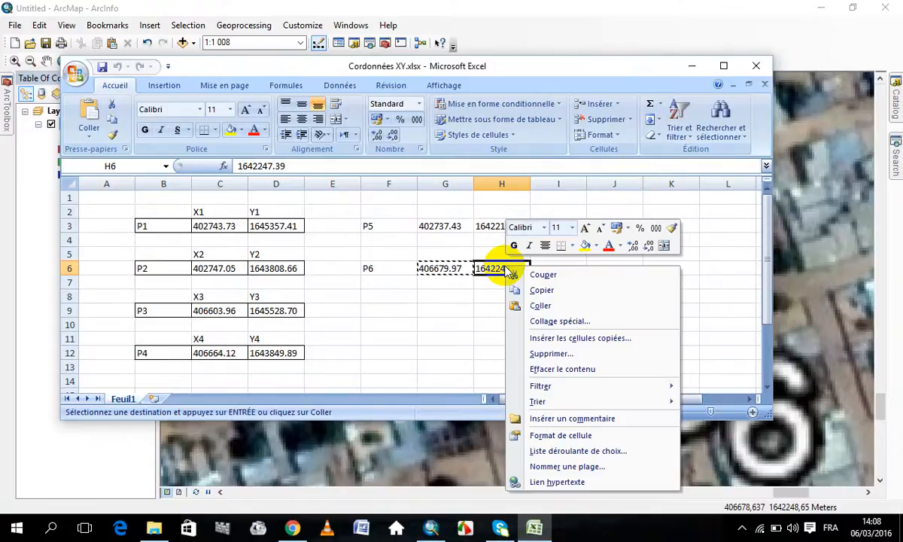
pyautogui.click(535, 292)
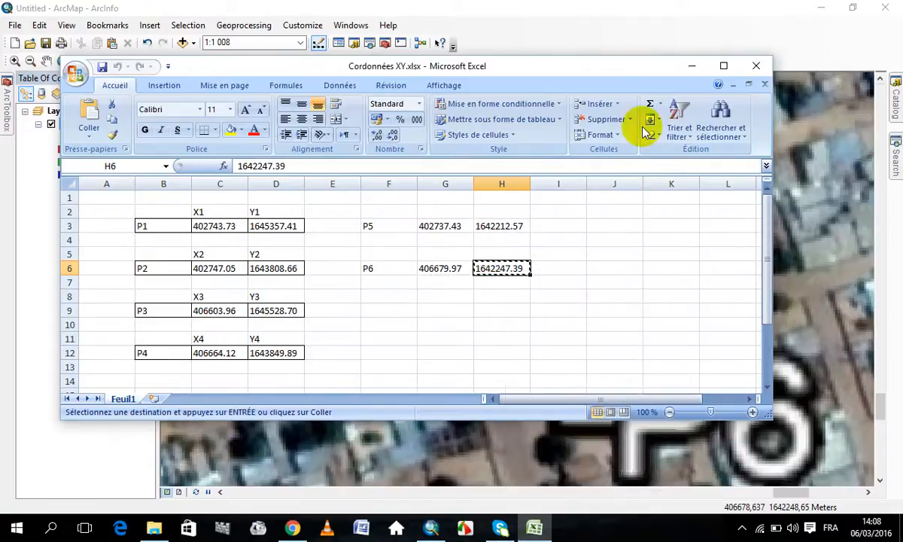
pyautogui.click(691, 65)
pyautogui.rightClick(463, 262)
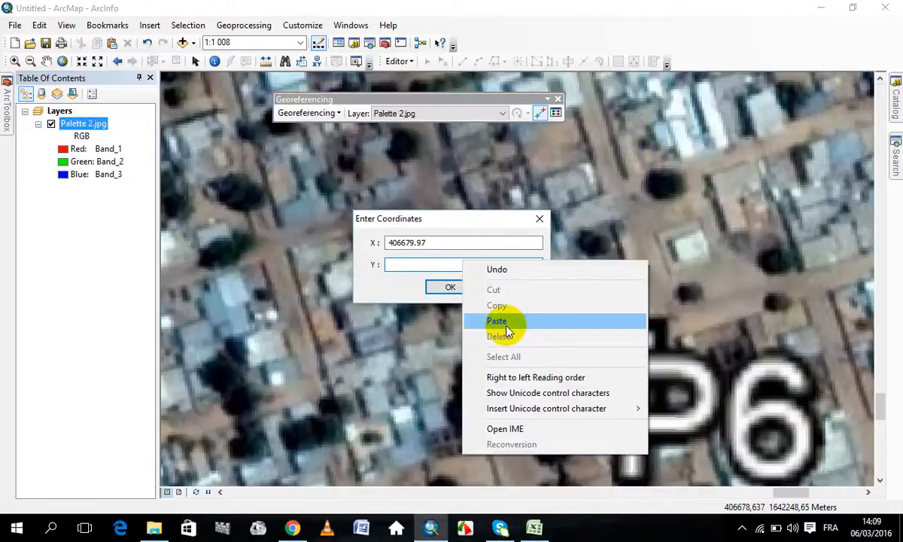
pyautogui.click(505, 319)
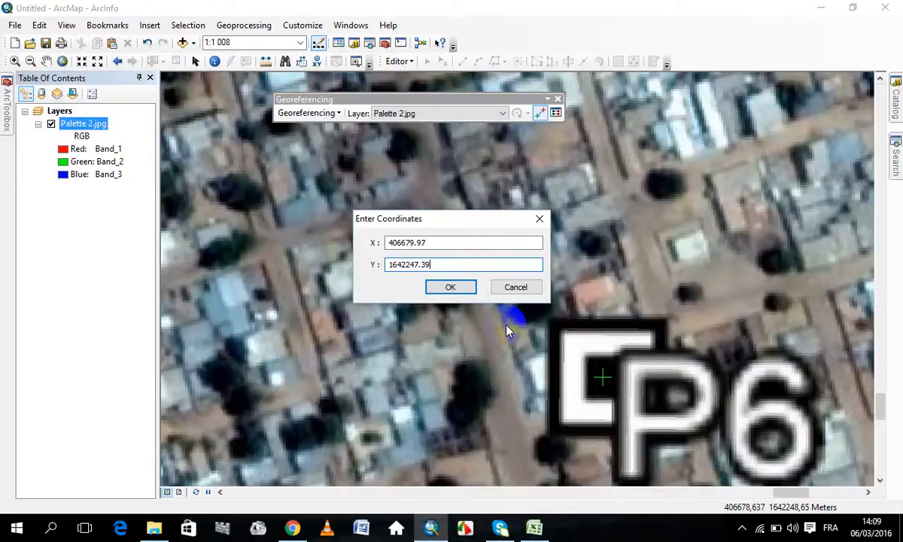
pyautogui.click(447, 286)
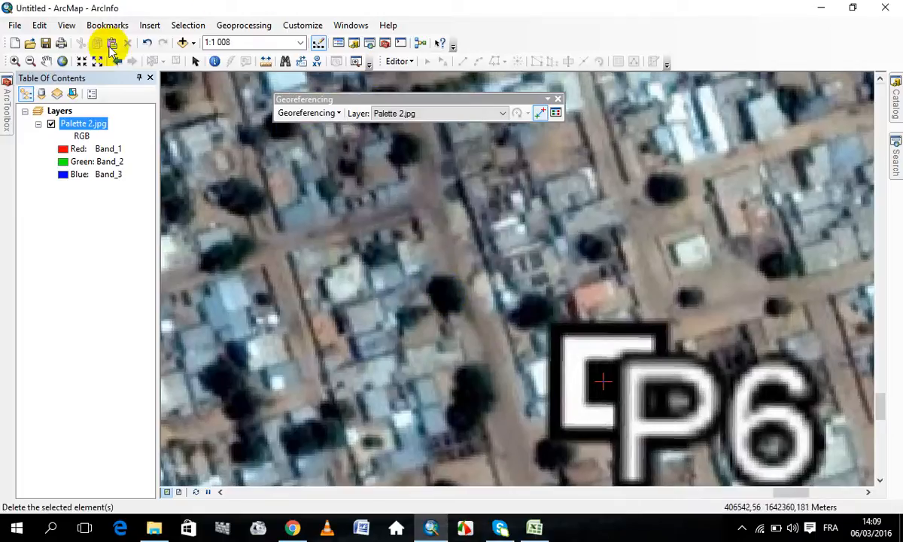
# Leave control point placement on Palette 2.jpg and close the georeferencing tools
pyautogui.click(60, 64)
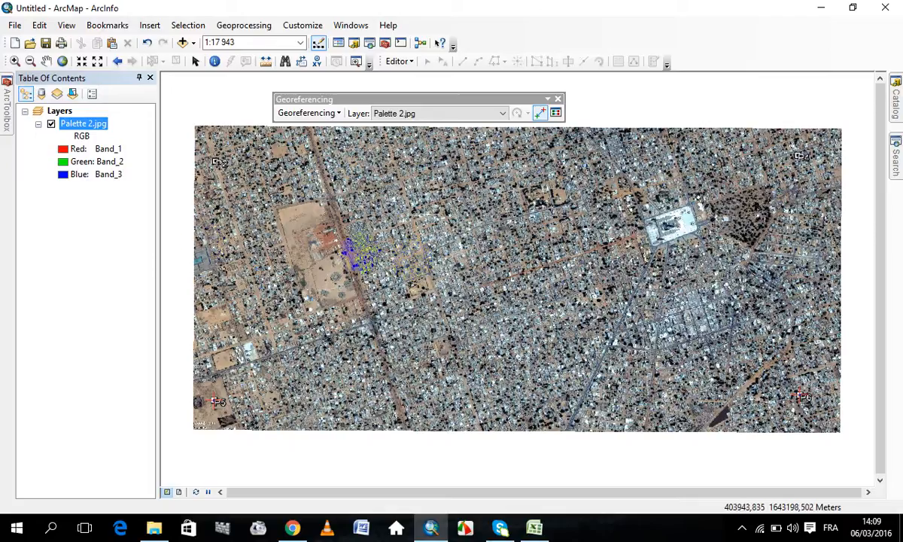
pyautogui.click(195, 62)
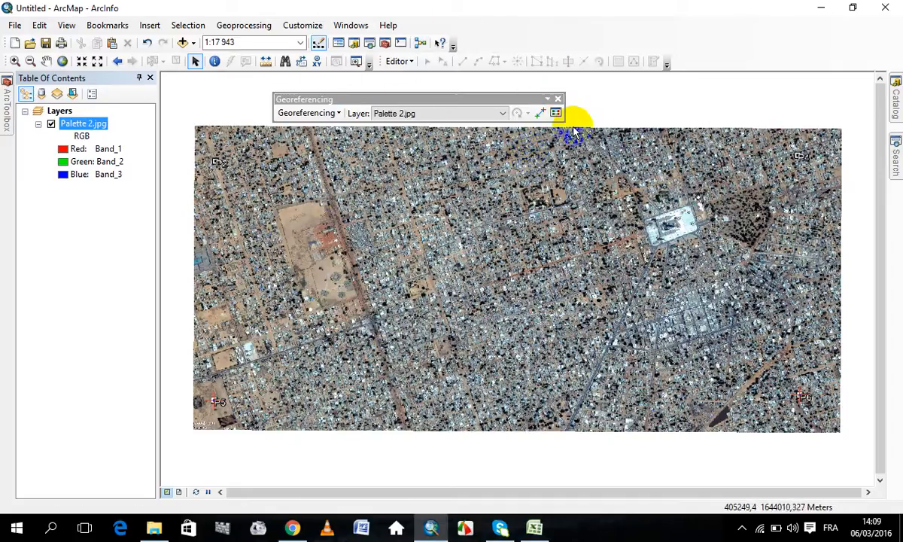
pyautogui.click(559, 103)
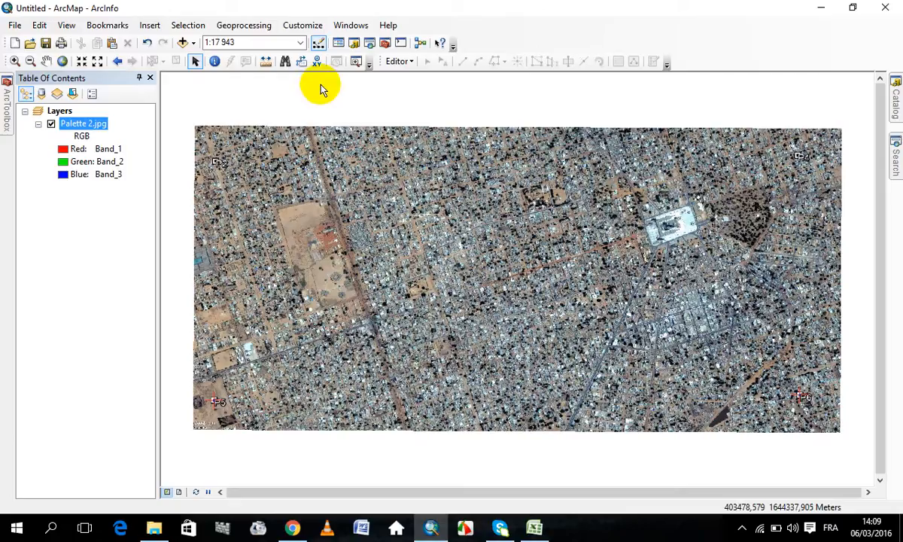
# Add Palette 1.jpg from the Images Touba folder to the map and show both images at full extent
pyautogui.click(183, 43)
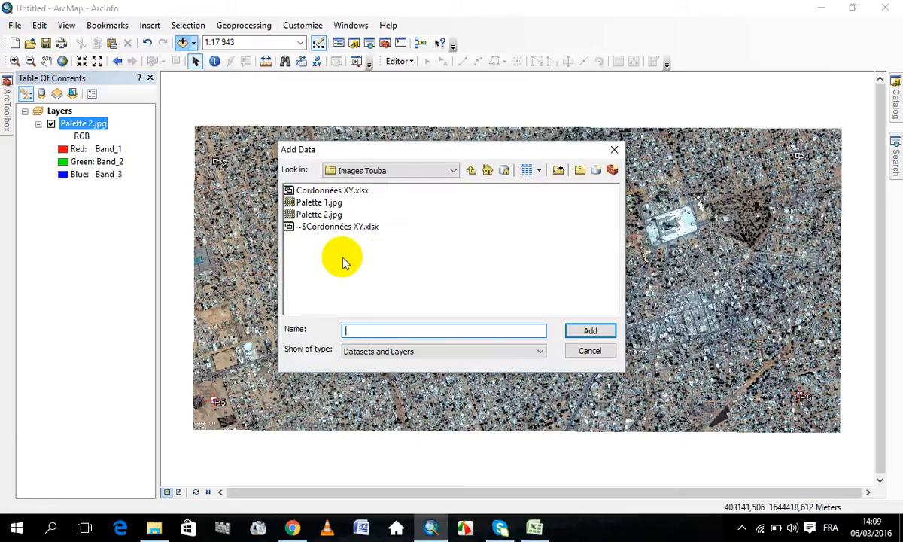
pyautogui.click(329, 203)
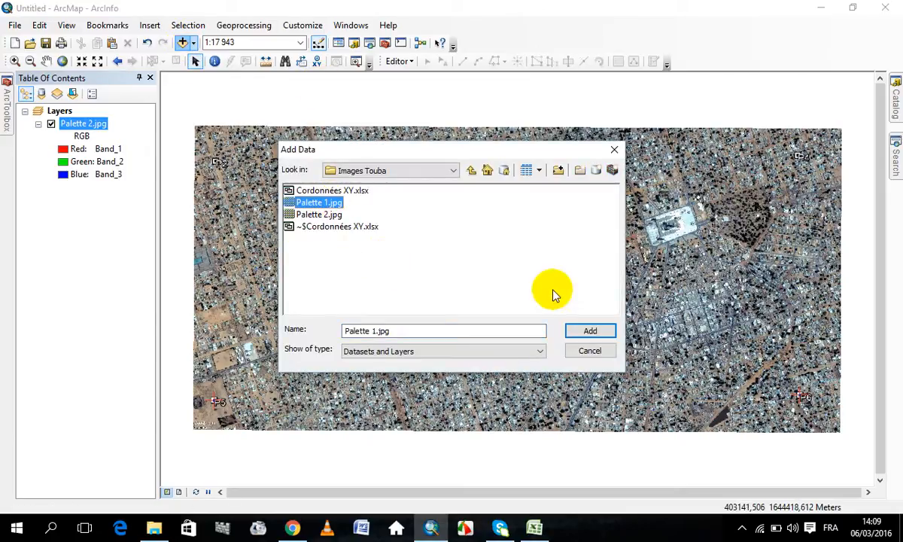
pyautogui.click(590, 332)
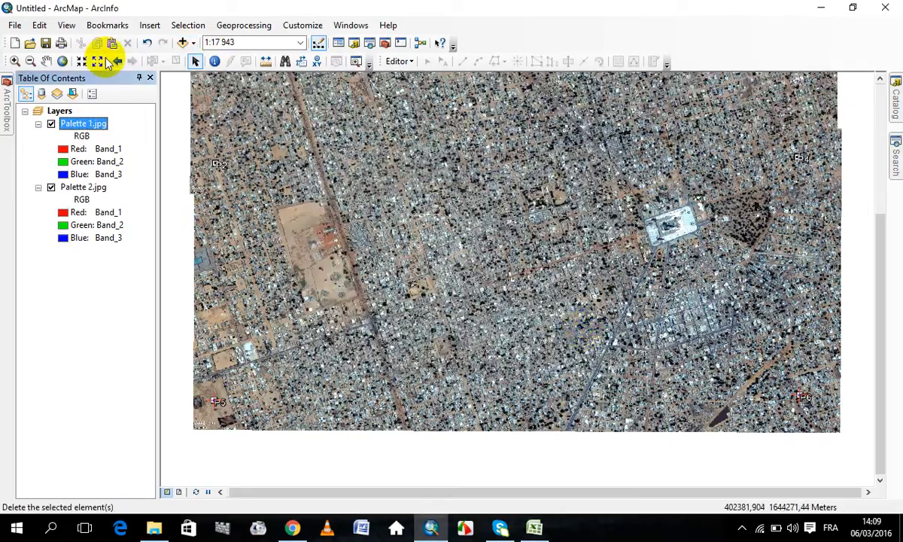
pyautogui.click(61, 61)
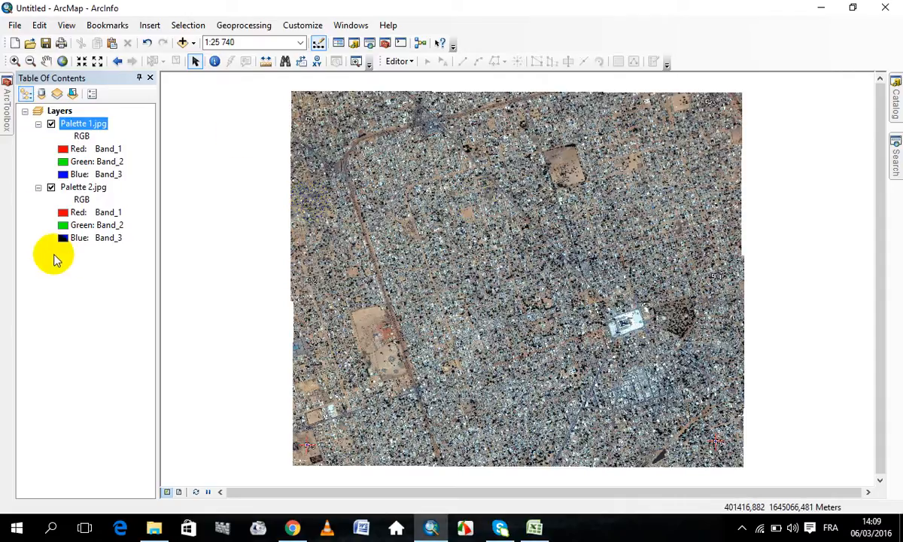
# Show the georeferencing tools for Palette 2.jpg and check its link table
pyautogui.click(72, 188)
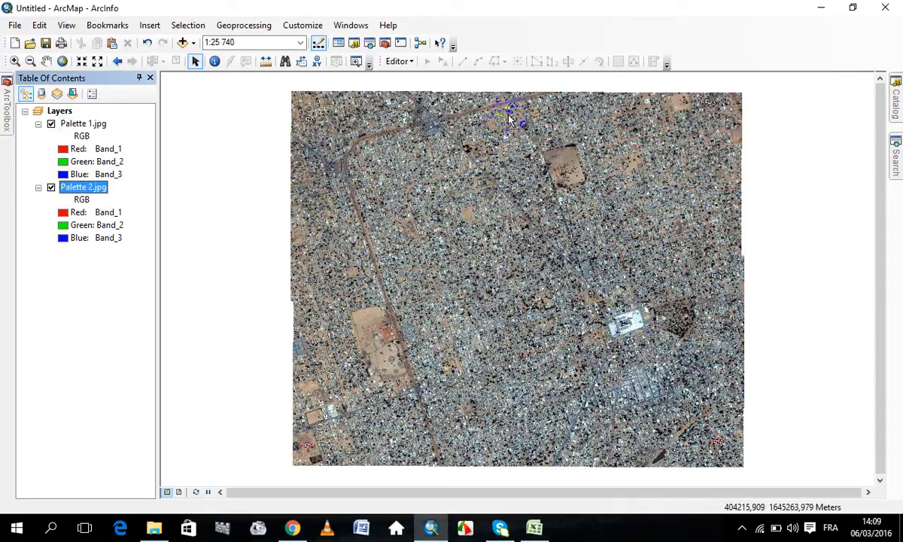
pyautogui.rightClick(539, 29)
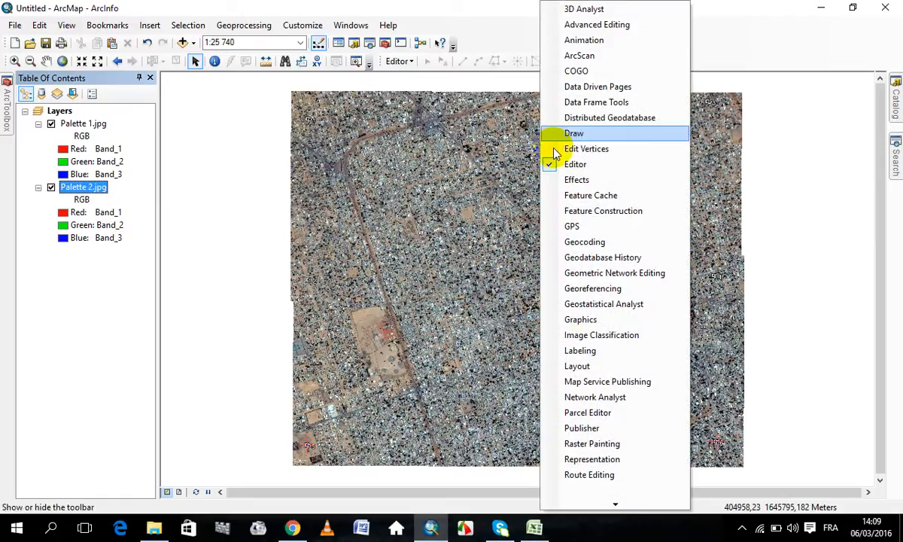
pyautogui.click(597, 285)
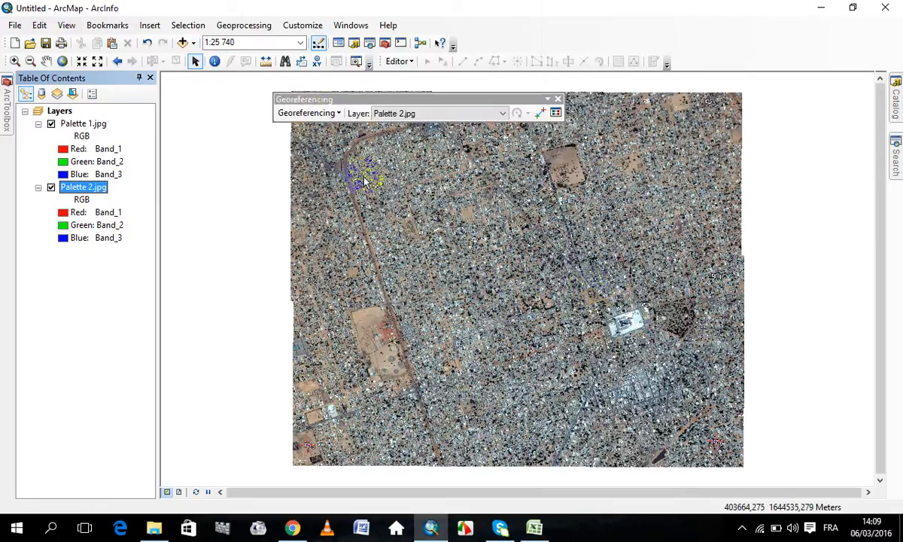
pyautogui.click(338, 119)
pyautogui.click(339, 135)
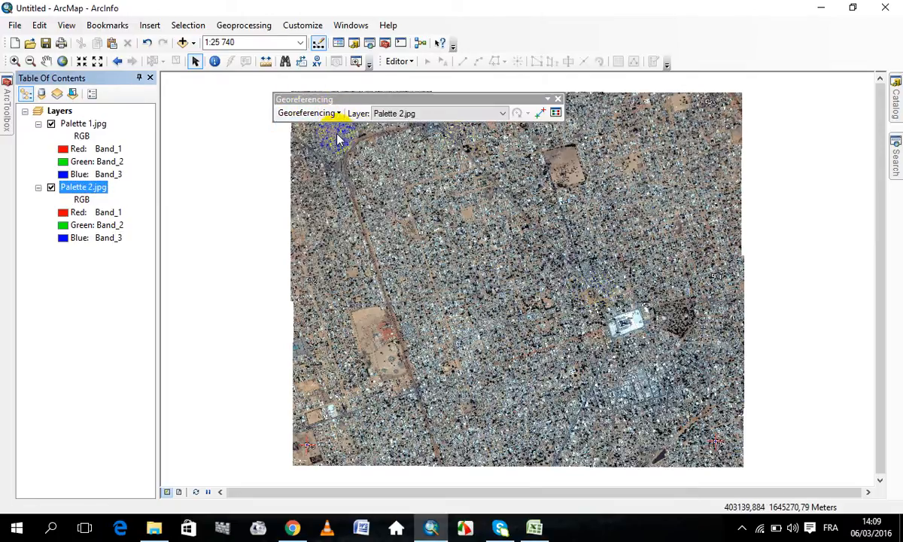
pyautogui.click(556, 113)
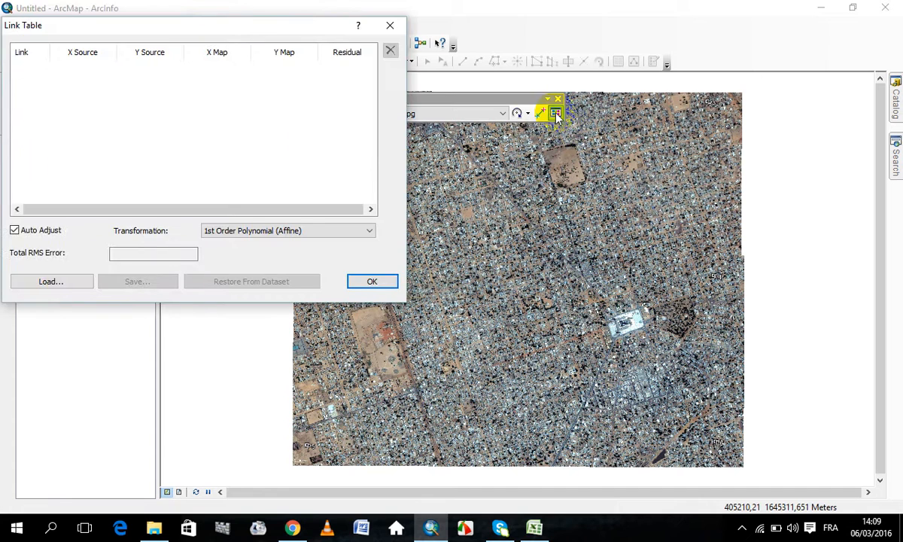
pyautogui.click(386, 29)
pyautogui.scroll(-3, 382, 376)
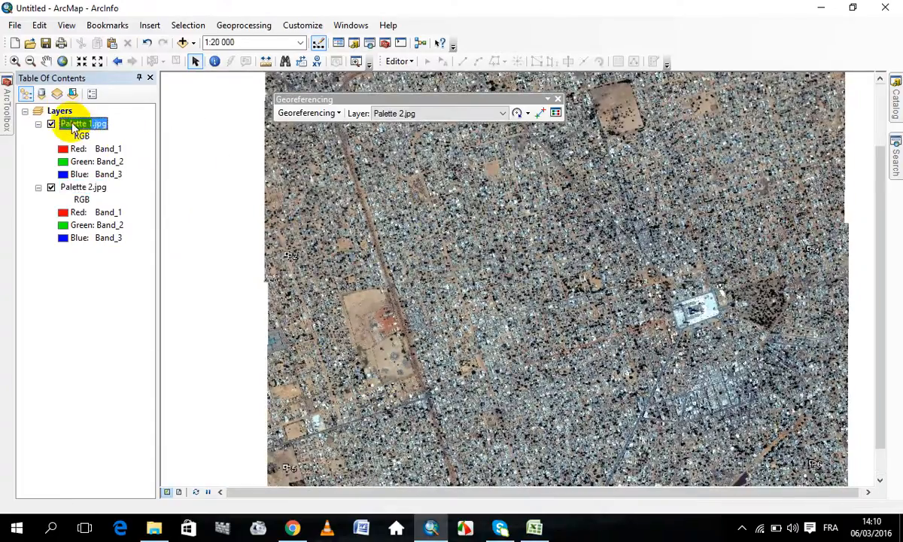
# Switch the georeferencing layer to Palette 1.jpg and check the control points in its link table
pyautogui.rightClick(73, 128)
pyautogui.click(507, 111)
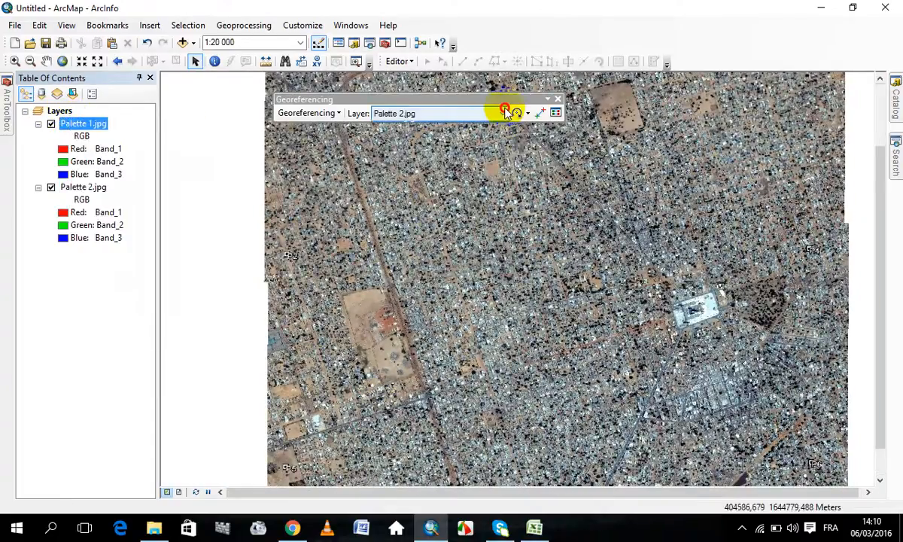
pyautogui.click(468, 124)
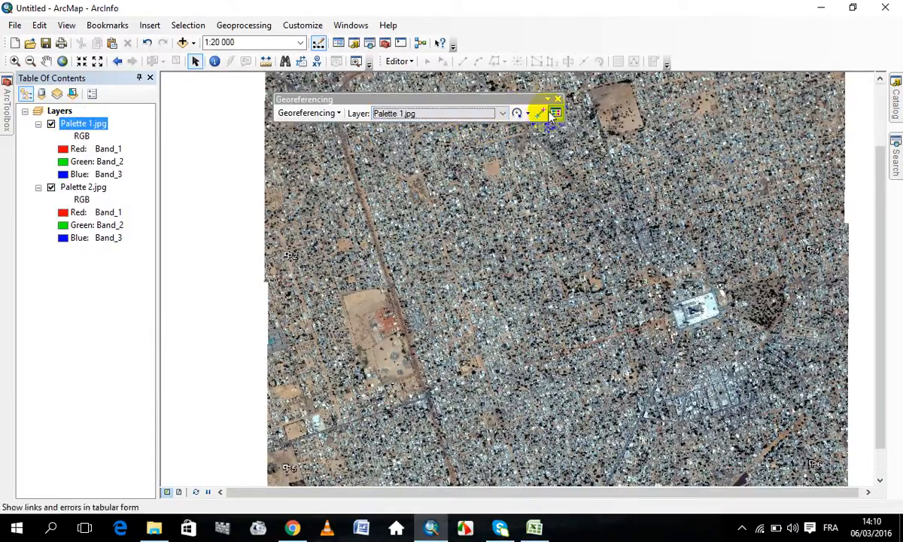
pyautogui.click(554, 113)
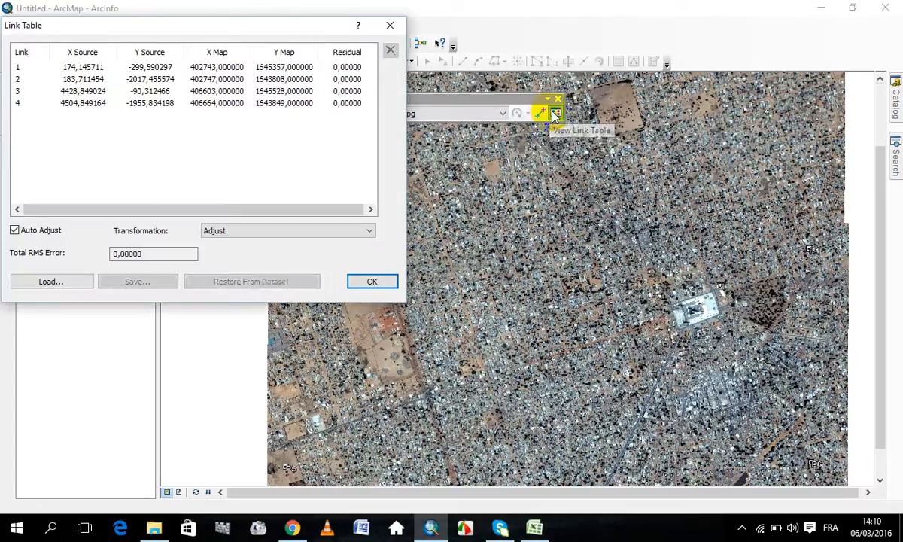
pyautogui.click(391, 29)
# Set the georeferencing layer back to Palette 2.jpg and recheck its link table
pyautogui.click(499, 112)
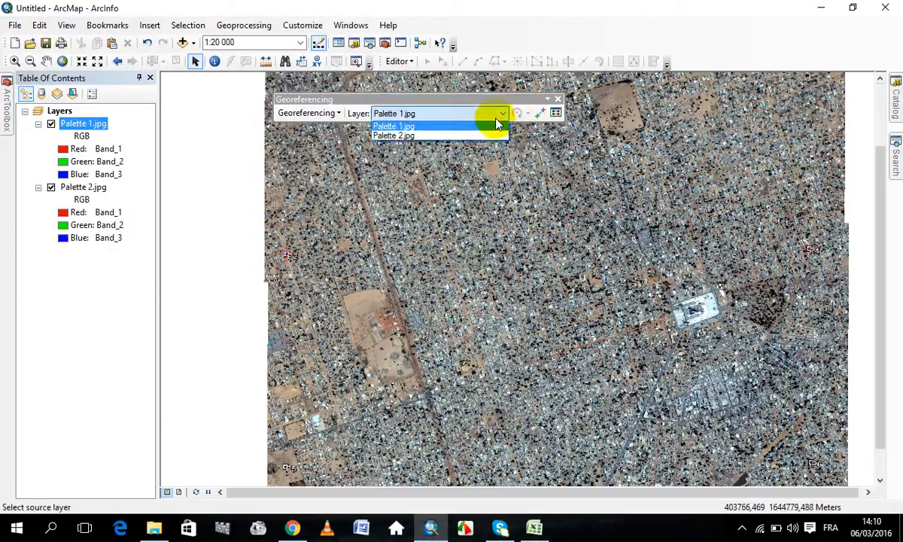
pyautogui.click(493, 135)
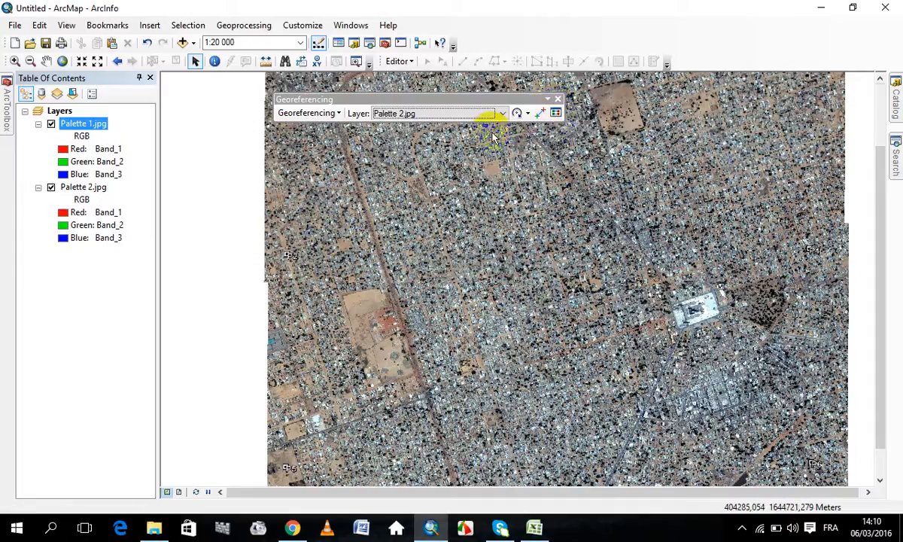
pyautogui.click(555, 113)
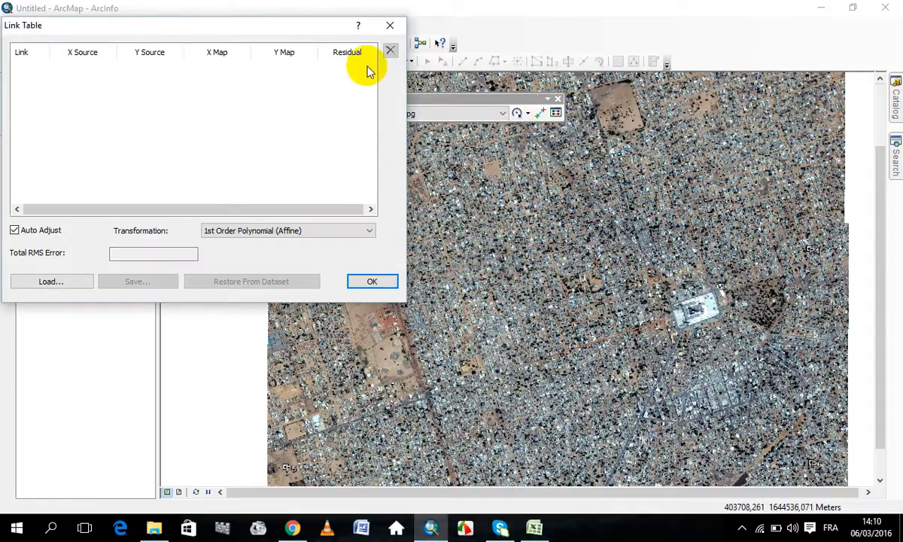
pyautogui.click(385, 28)
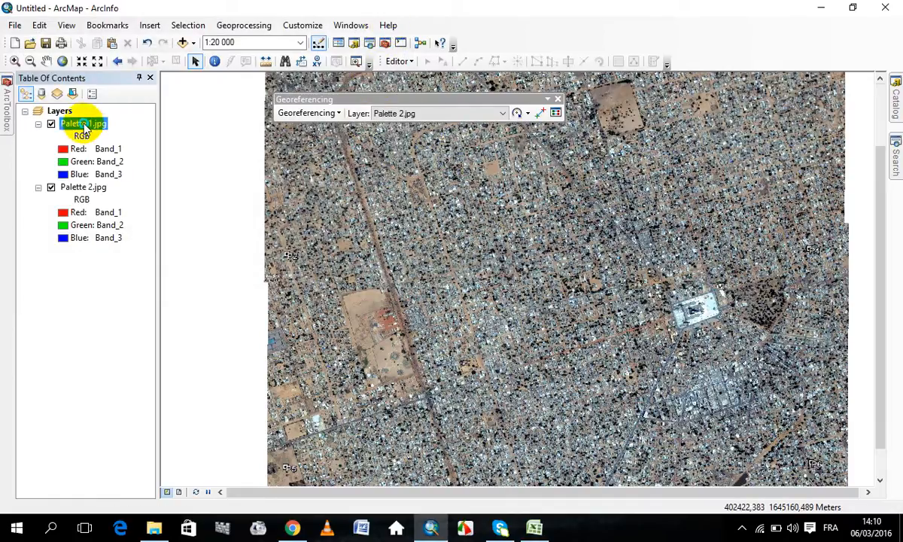
# Remove the Palette 1.jpg layer from the map
pyautogui.rightClick(84, 129)
pyautogui.click(121, 148)
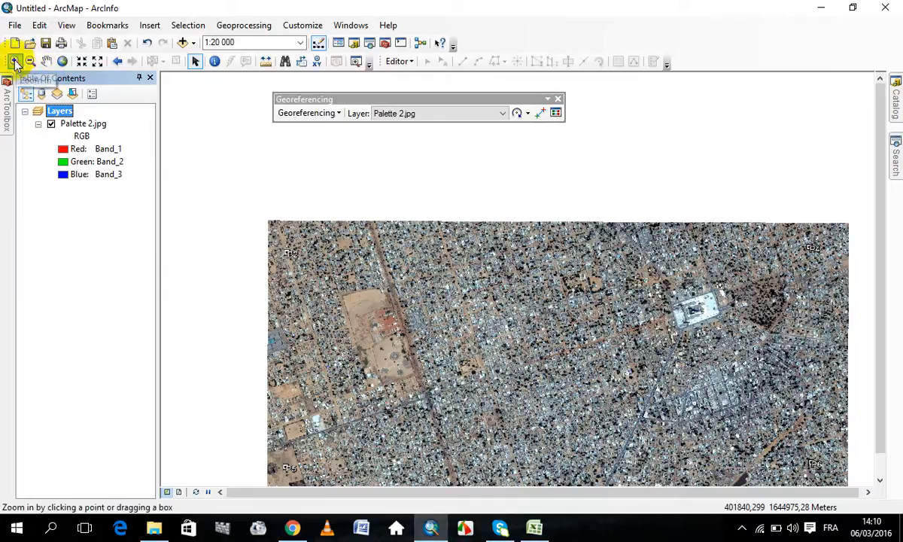
# Place a control point on the P5 marker near the lower-left corner of Palette 2.jpg
pyautogui.click(16, 63)
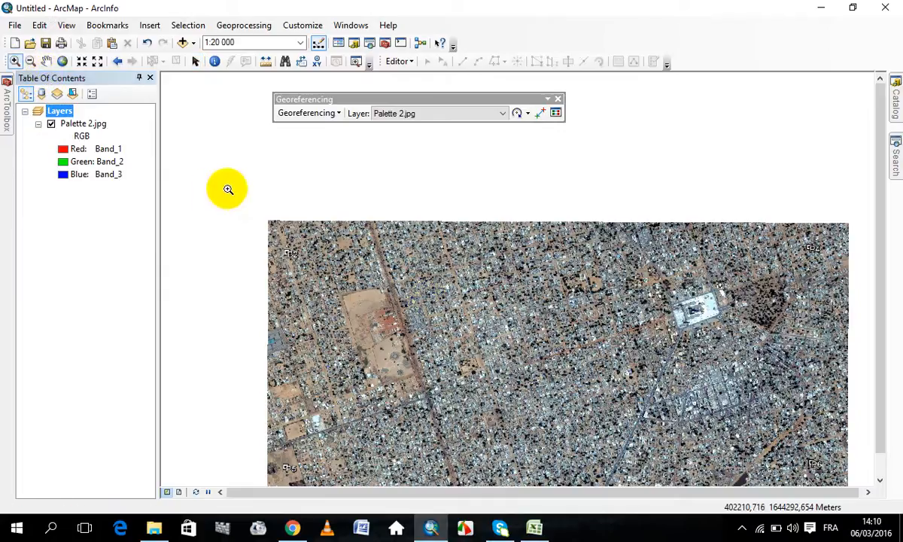
pyautogui.click(46, 61)
pyautogui.moveTo(320, 334); pyautogui.dragTo(222, 34)
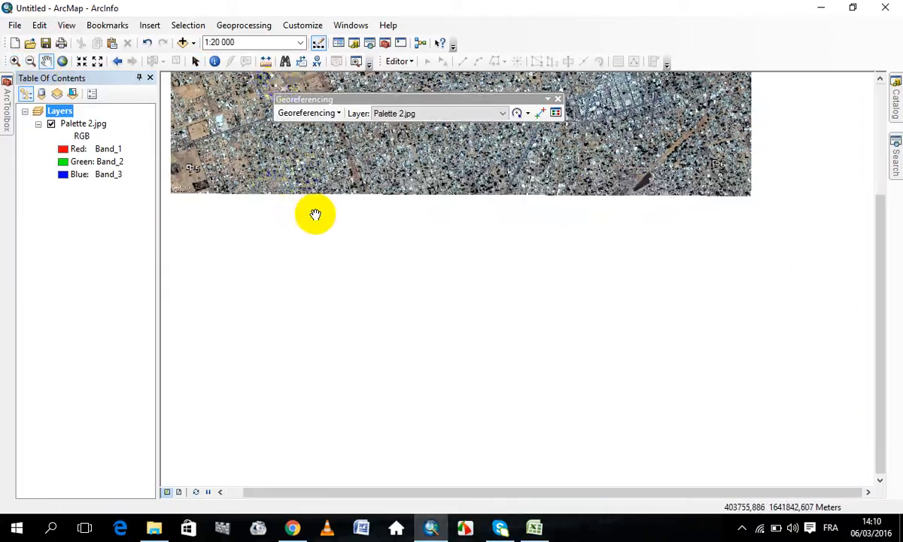
pyautogui.moveTo(275, 216); pyautogui.dragTo(423, 218)
pyautogui.scroll(-1, 353, 225)
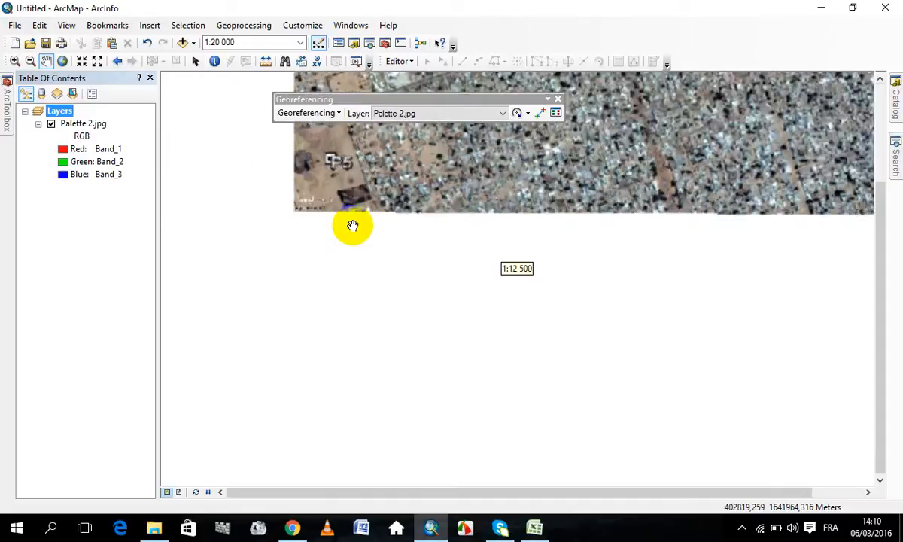
pyautogui.scroll(-2, 353, 226)
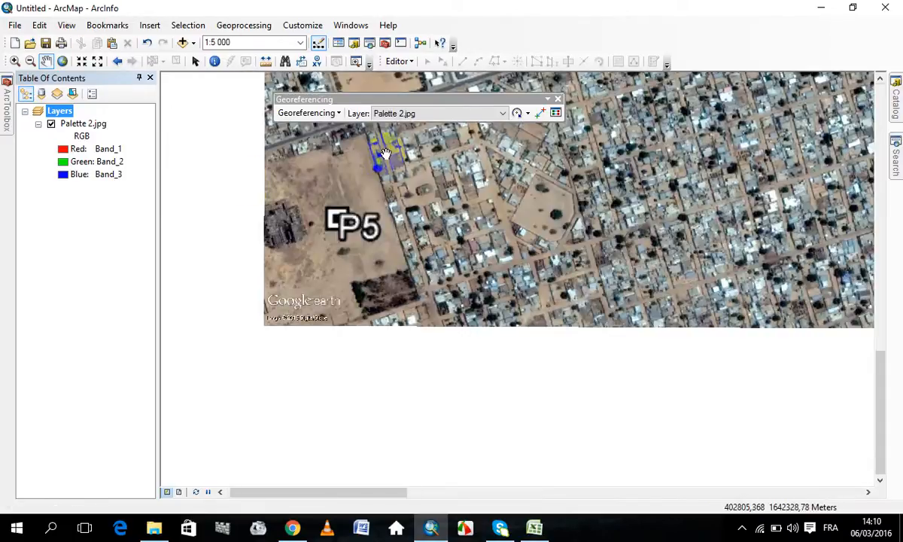
pyautogui.click(541, 113)
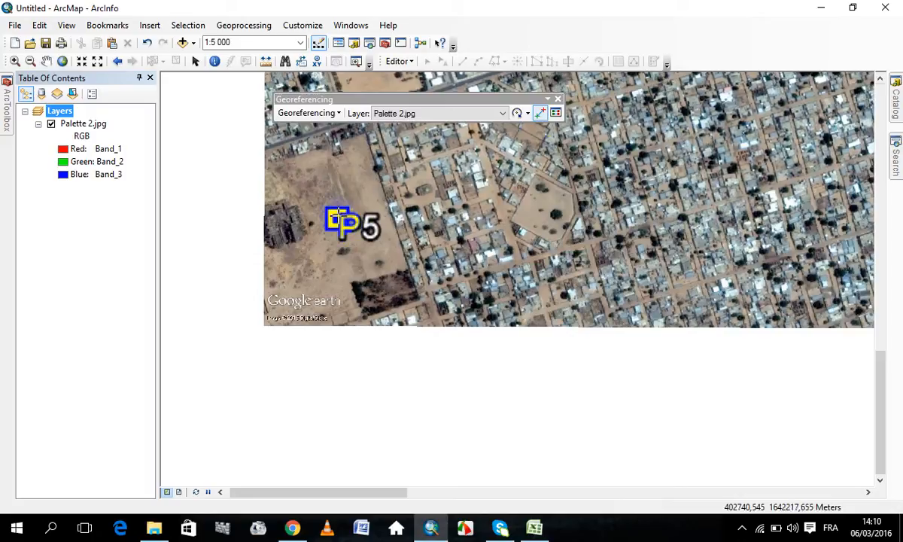
pyautogui.rightClick(346, 218)
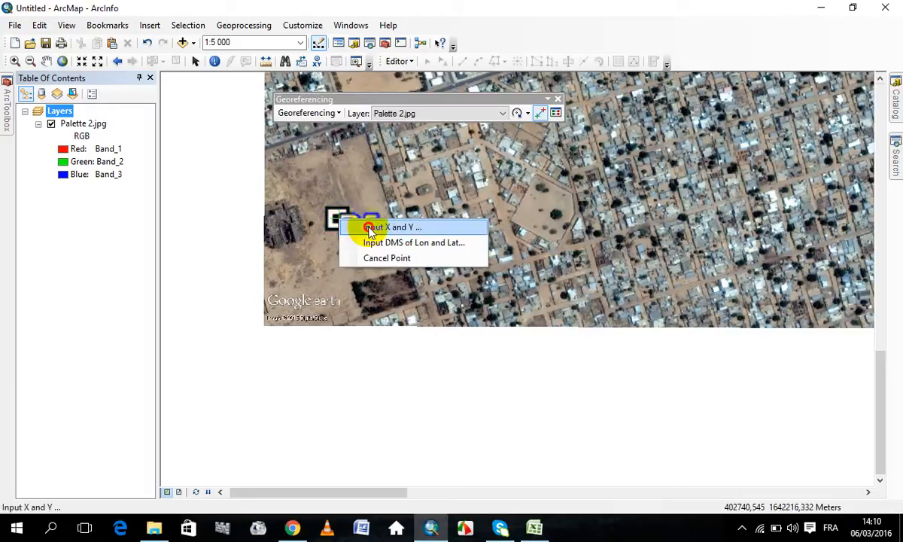
# Clear the P5 control point's coordinates and set X to 402737.43, copied from cell G3 of Cordonnées XY.xlsx in Excel
pyautogui.click(353, 228)
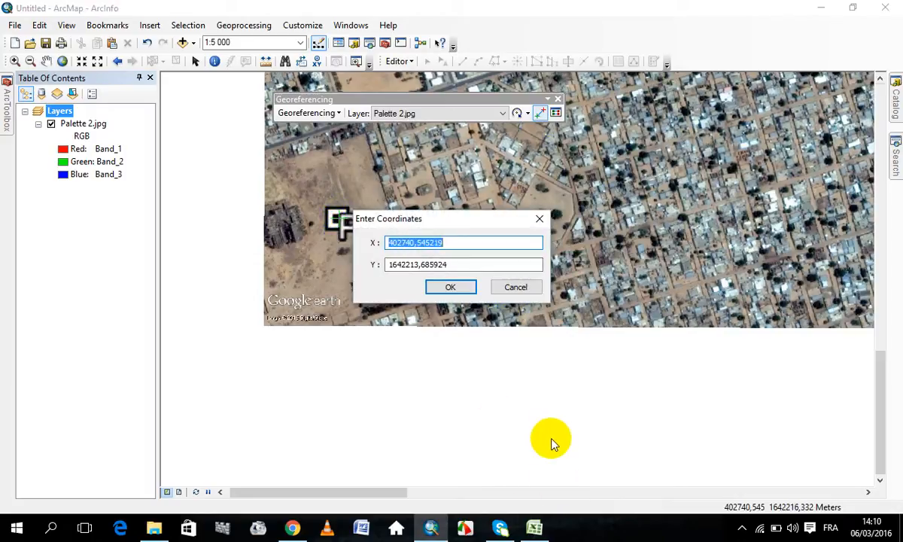
pyautogui.moveTo(458, 264); pyautogui.dragTo(373, 264)
pyautogui.press('BackSpace')
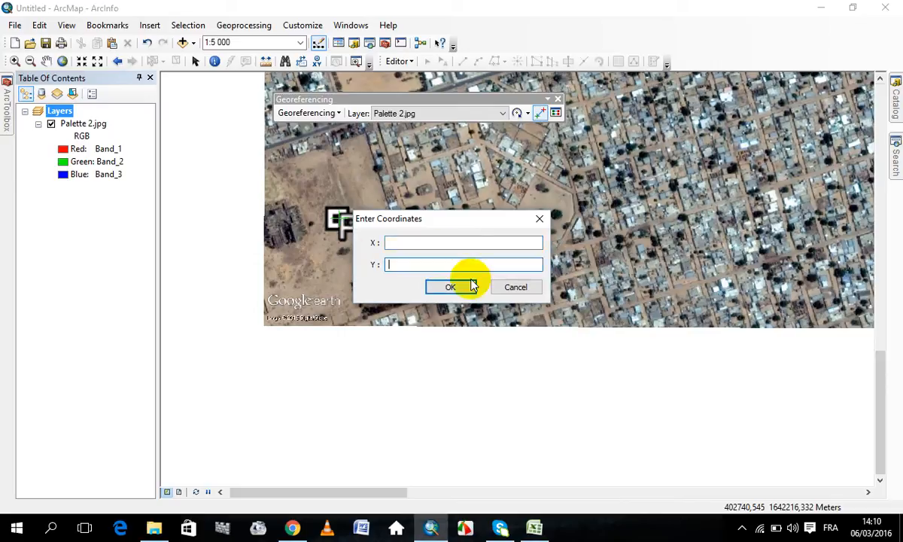
pyautogui.click(419, 244)
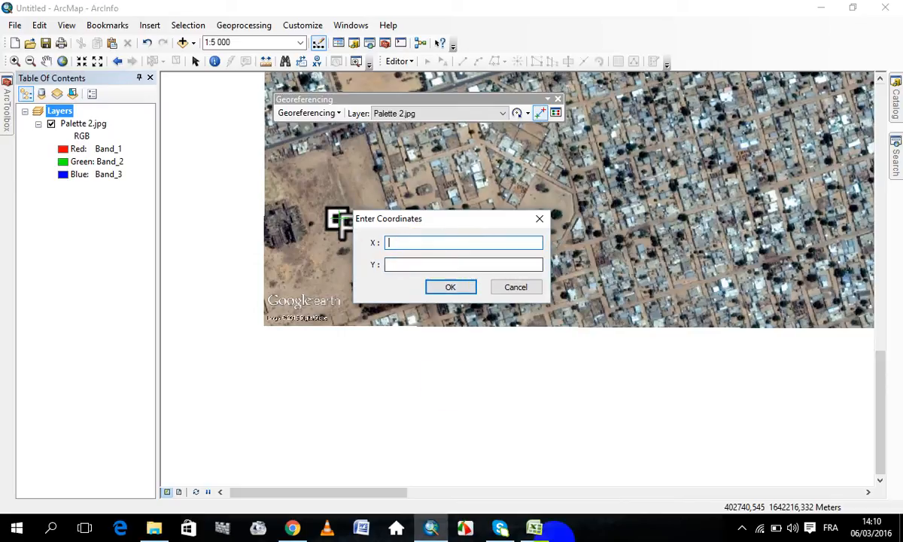
pyautogui.click(534, 529)
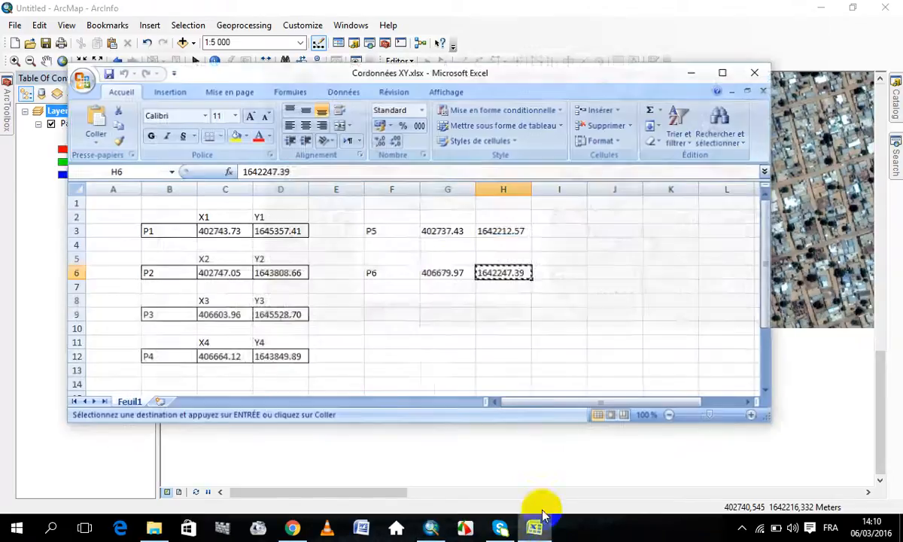
pyautogui.click(427, 228)
pyautogui.rightClick(426, 228)
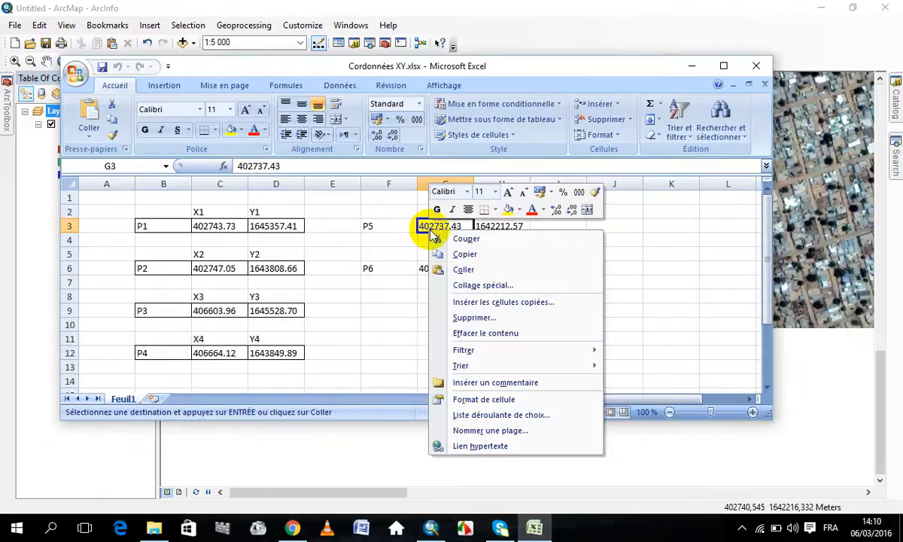
pyautogui.click(469, 252)
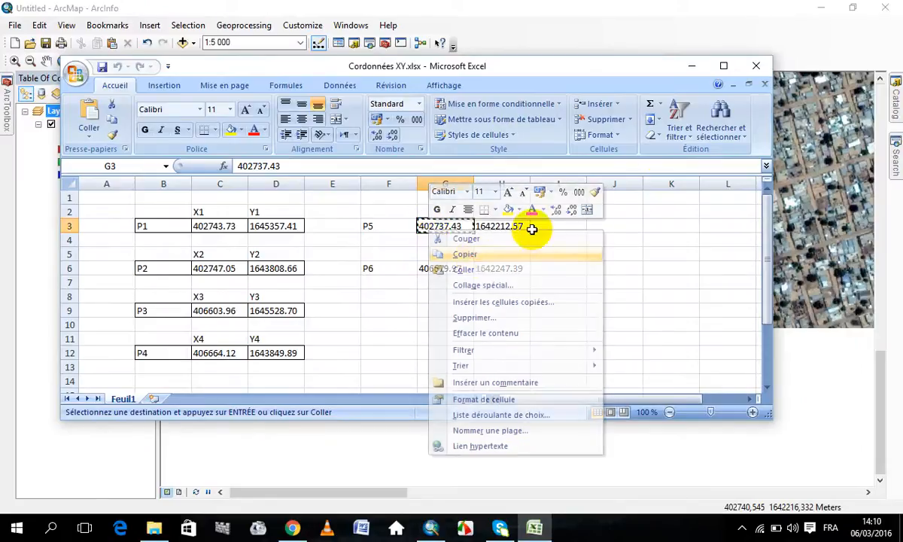
pyautogui.click(691, 68)
pyautogui.rightClick(421, 242)
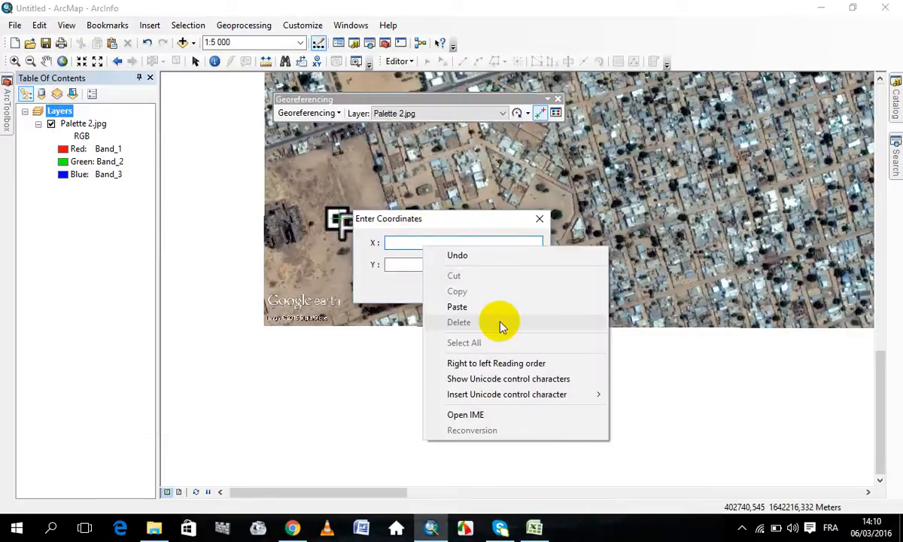
pyautogui.click(489, 308)
# Set the P5 control point's Y to 1642212.57, copied from cell H3 of Cordonnées XY.xlsx in Excel, and accept the coordinates
pyautogui.click(397, 264)
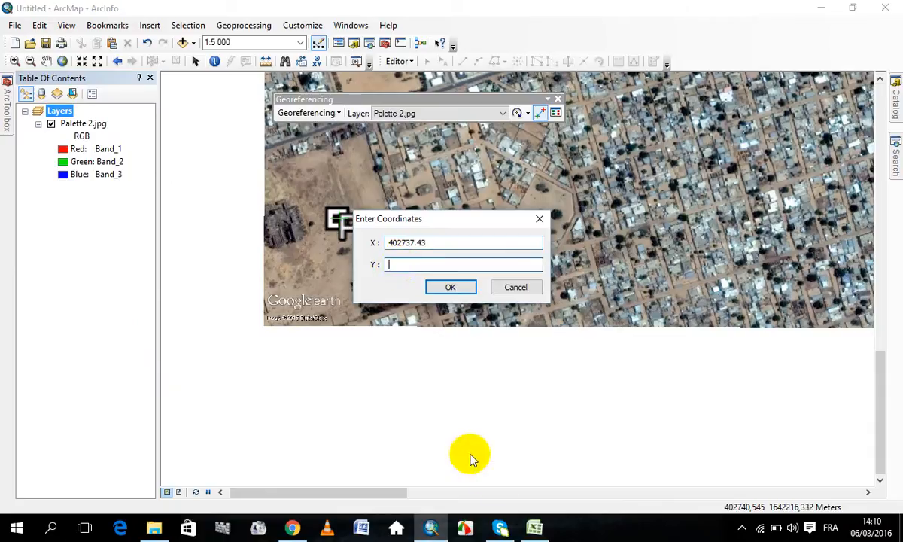
pyautogui.click(534, 527)
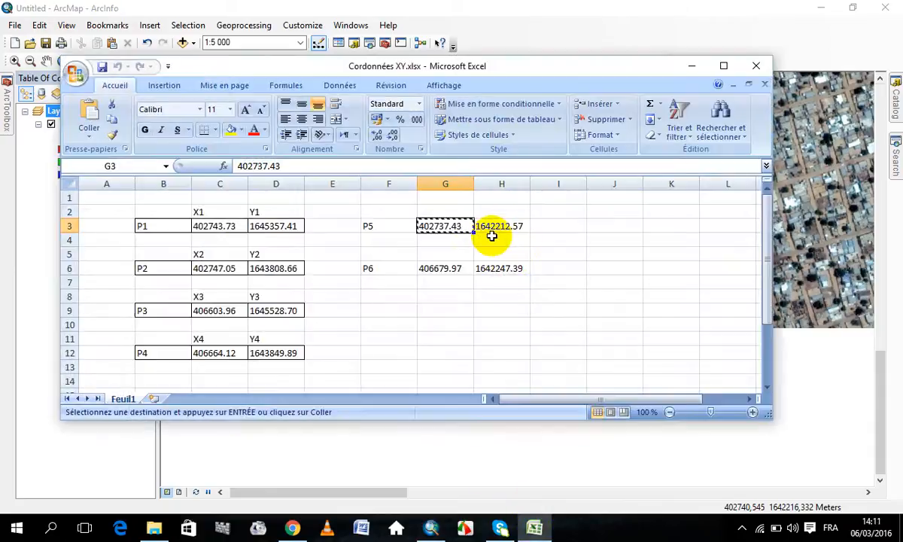
pyautogui.click(493, 228)
pyautogui.rightClick(494, 228)
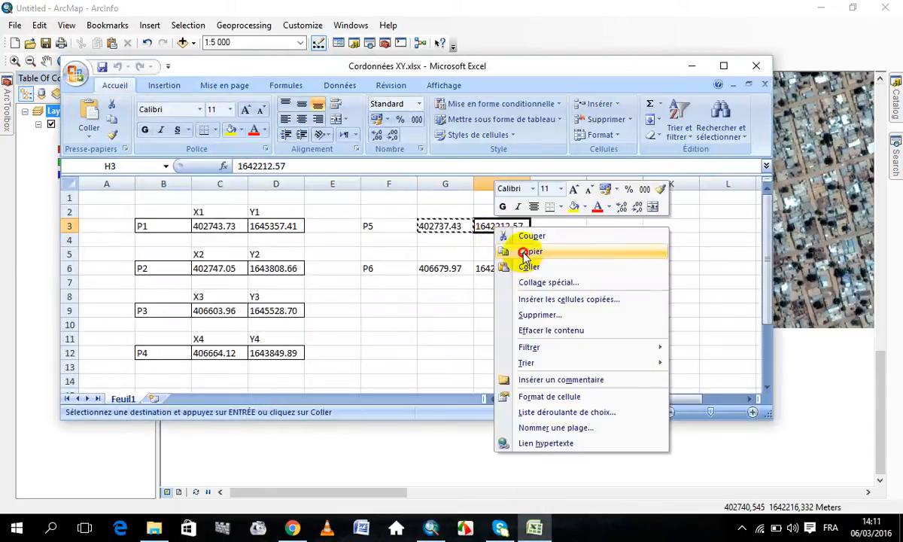
pyautogui.click(525, 252)
pyautogui.click(692, 65)
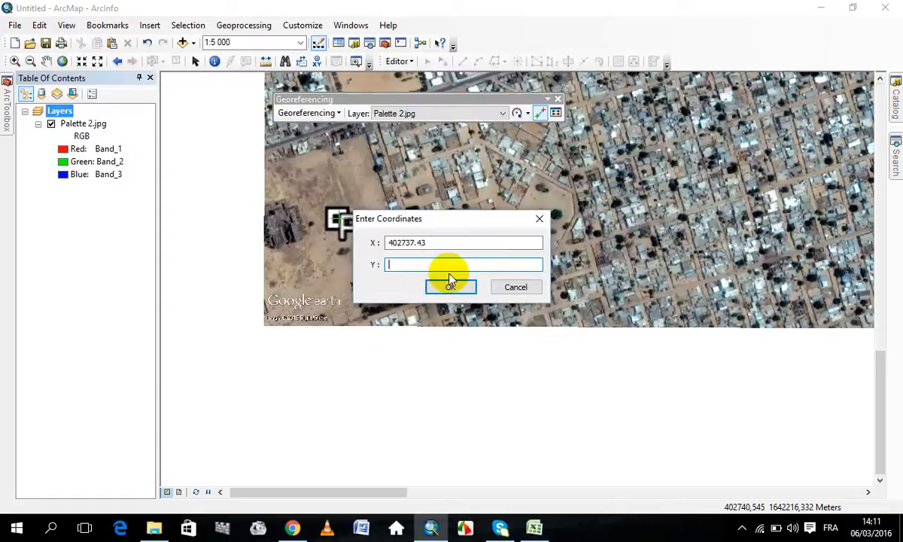
pyautogui.rightClick(399, 267)
pyautogui.click(428, 330)
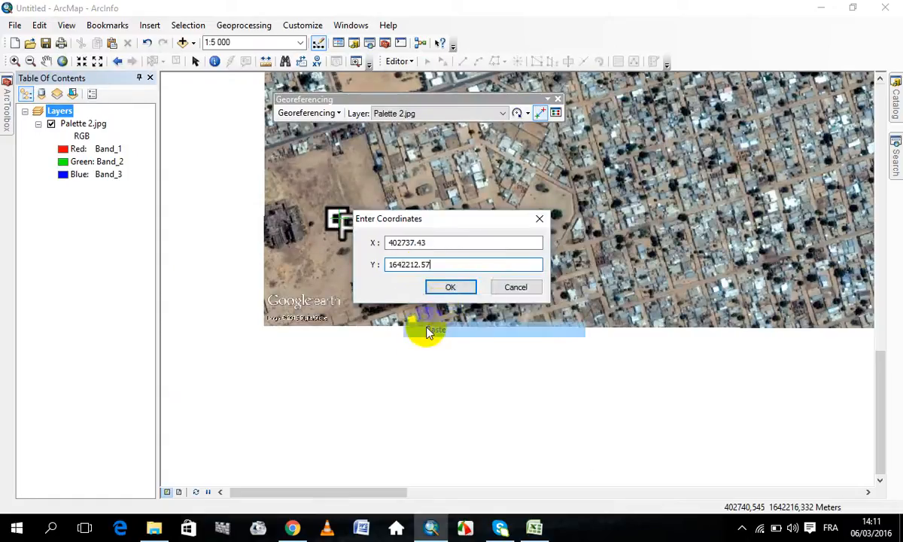
pyautogui.click(451, 287)
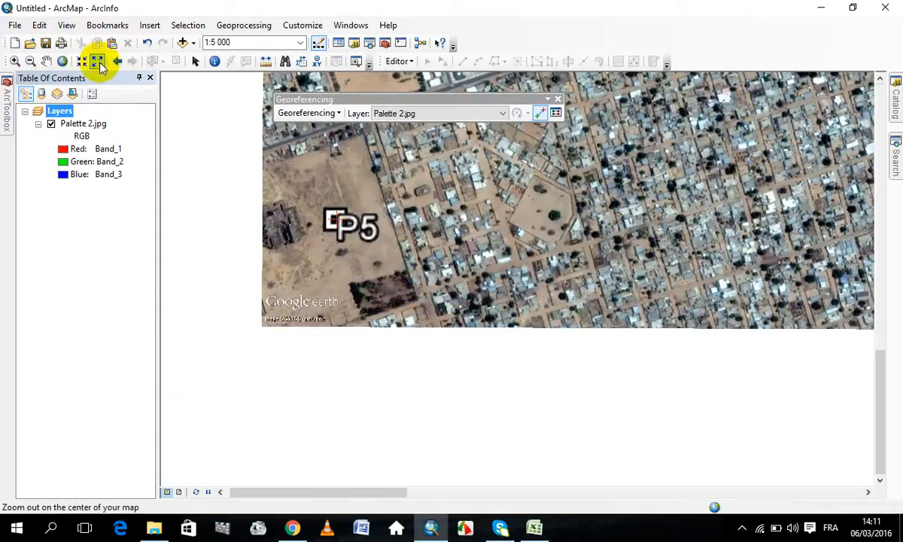
# Place a control point on the P6 marker near the lower-right corner of Palette 2.jpg
pyautogui.click(62, 61)
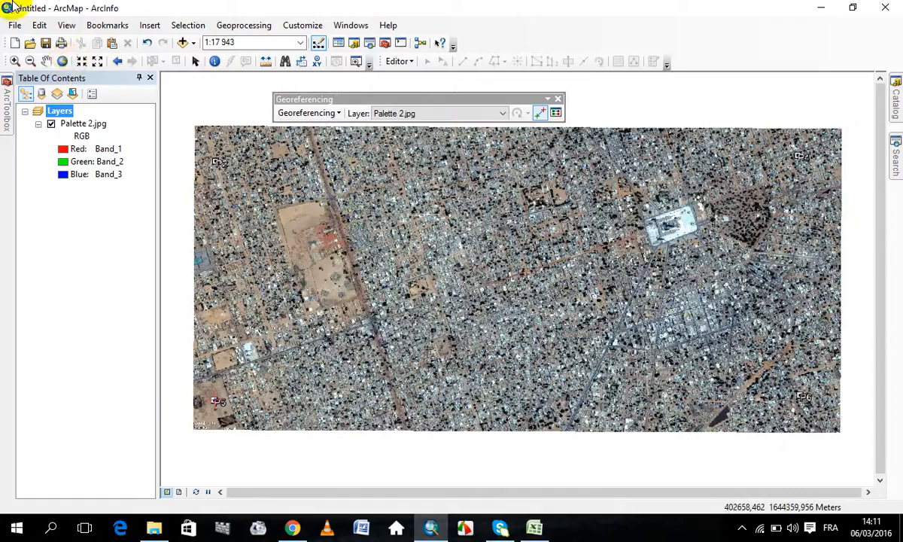
pyautogui.click(46, 61)
pyautogui.moveTo(775, 412); pyautogui.dragTo(489, 305)
pyautogui.scroll(-5, 490, 305)
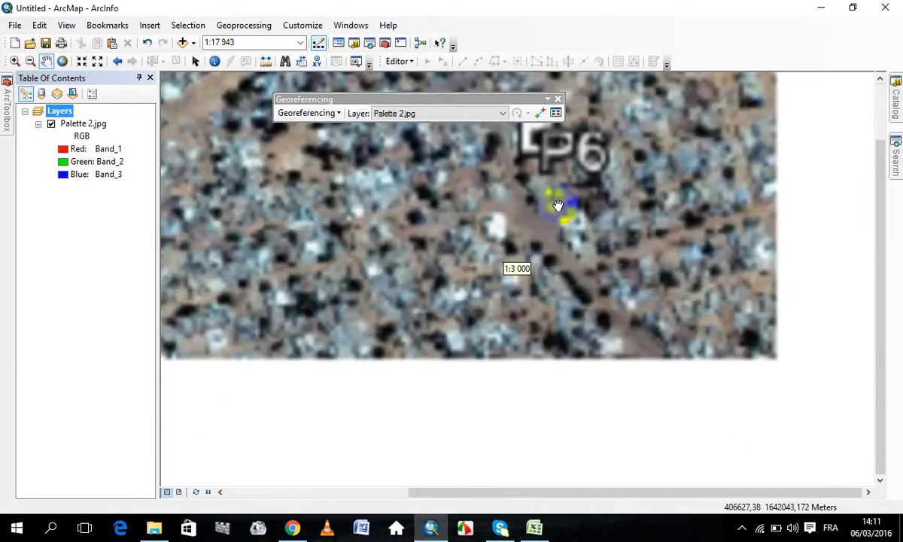
pyautogui.scroll(-1, 570, 286)
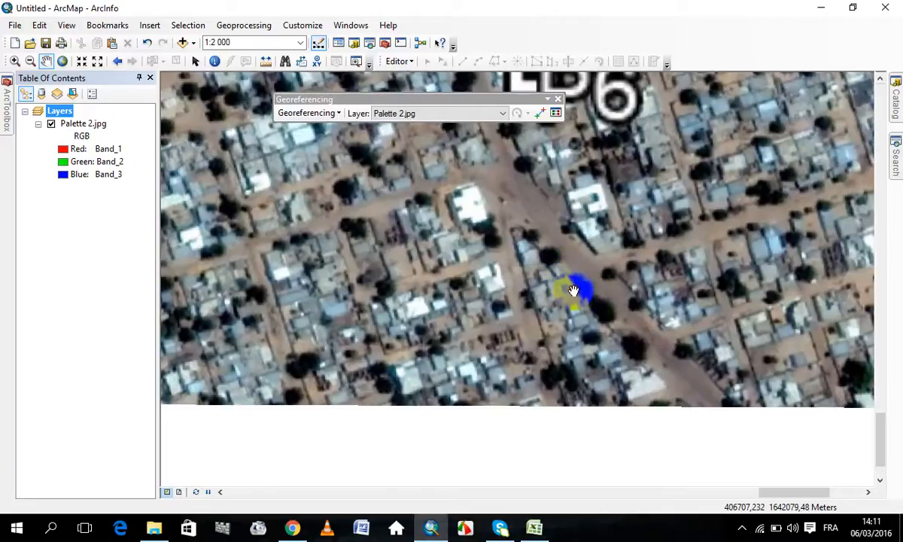
pyautogui.moveTo(585, 186); pyautogui.dragTo(615, 362)
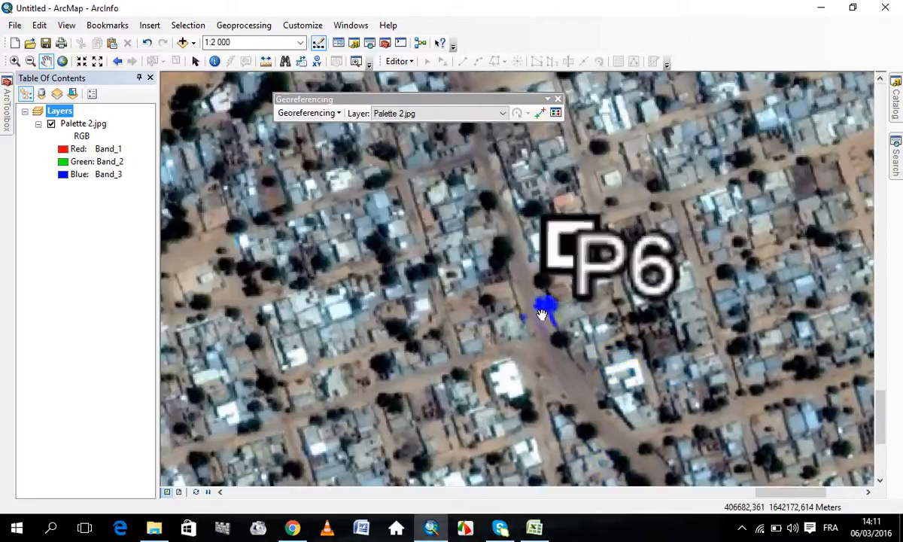
pyautogui.click(539, 113)
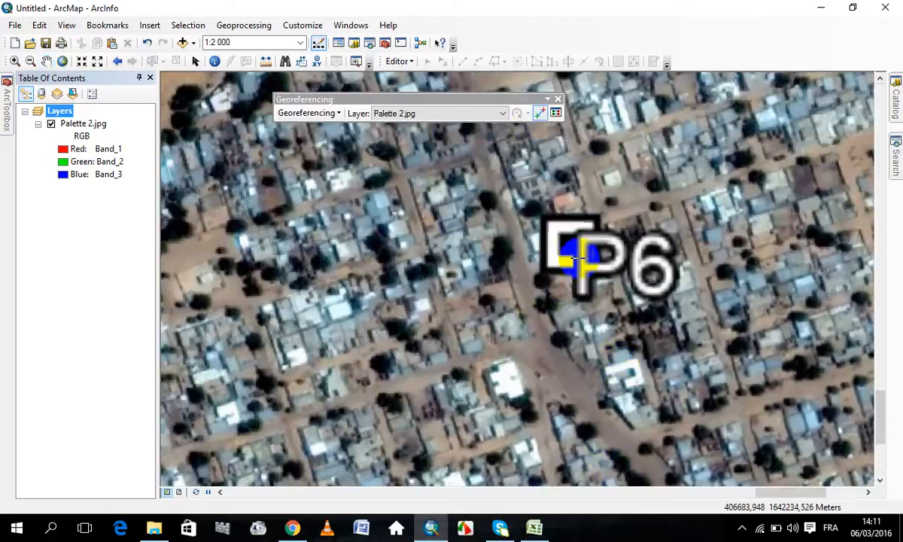
pyautogui.click(569, 244)
# Clear the P6 control point's coordinates and set X to 406679.97, copied from cell G6 of Cordonnées XY.xlsx in Excel
pyautogui.rightClick(570, 246)
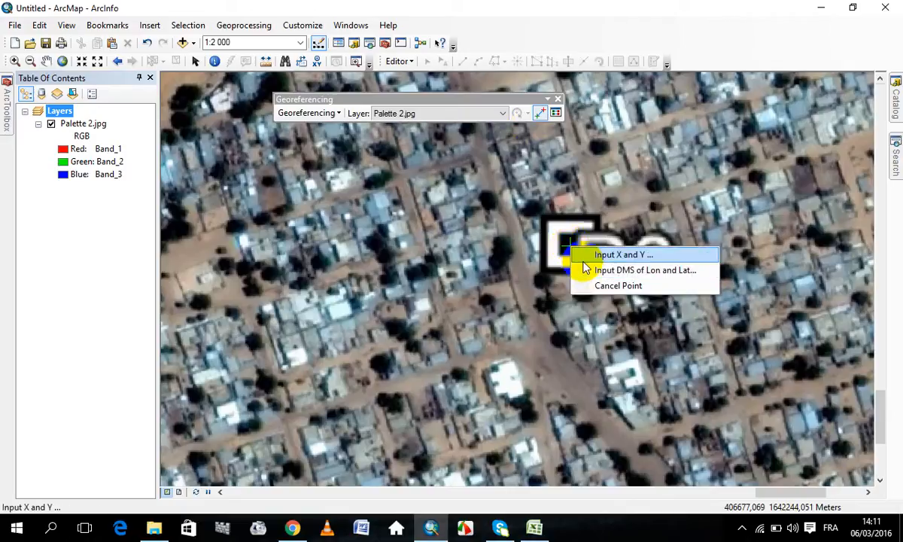
pyautogui.click(585, 258)
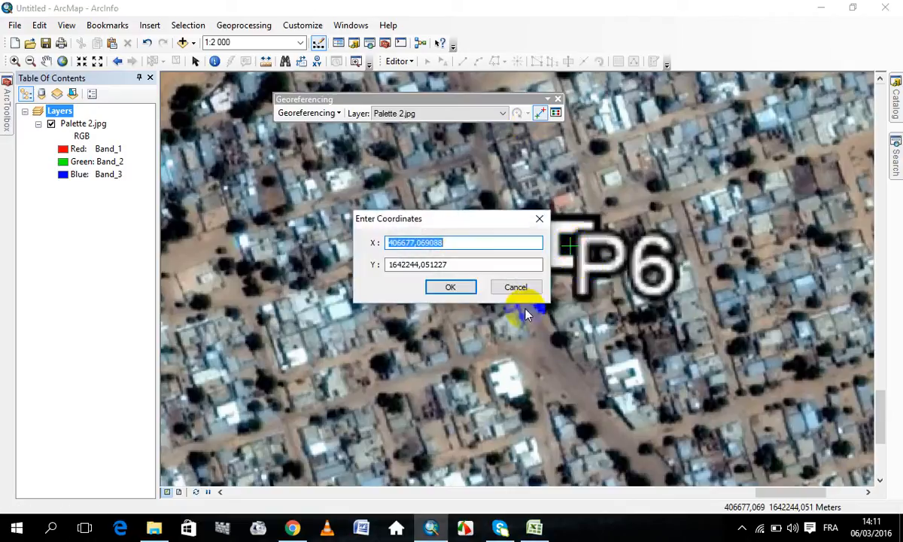
pyautogui.press('BackSpace')
pyautogui.doubleClick(383, 267)
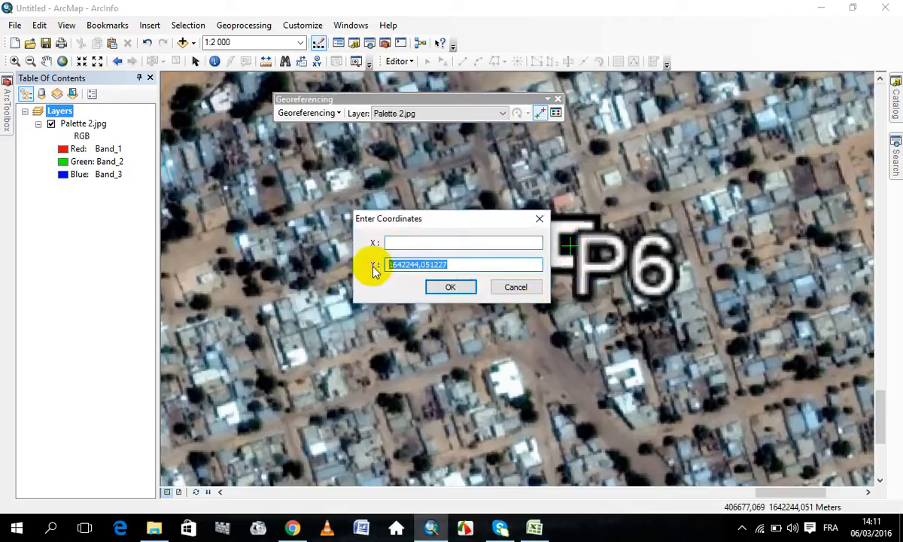
pyautogui.press('BackSpace')
pyautogui.click(535, 527)
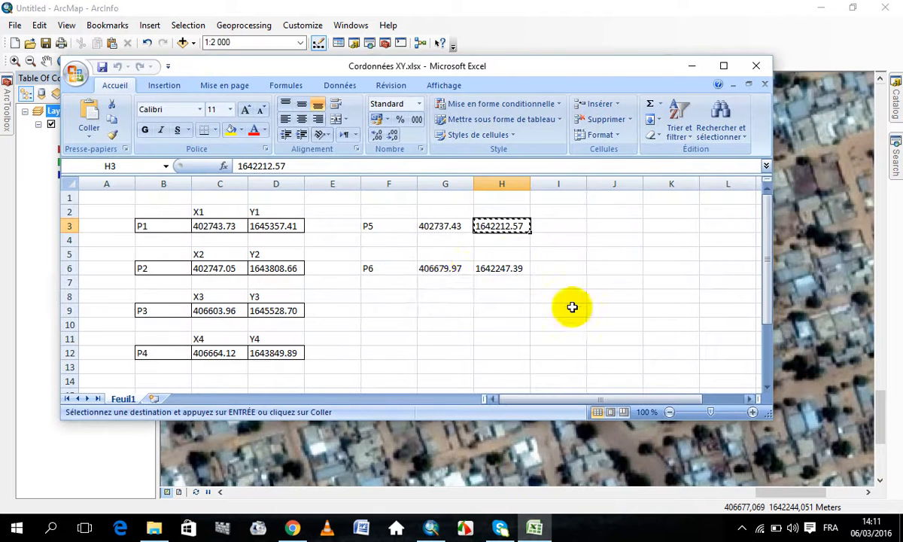
pyautogui.click(437, 273)
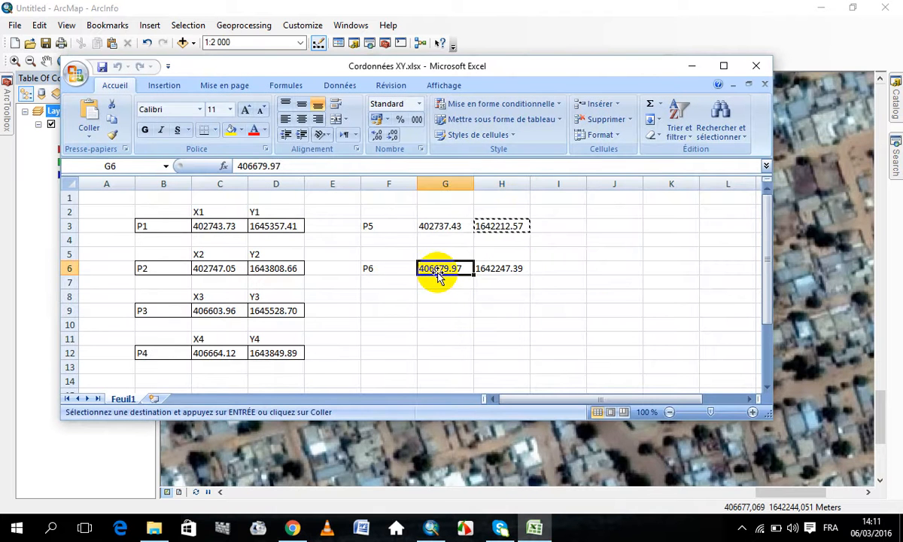
pyautogui.rightClick(439, 273)
pyautogui.click(474, 292)
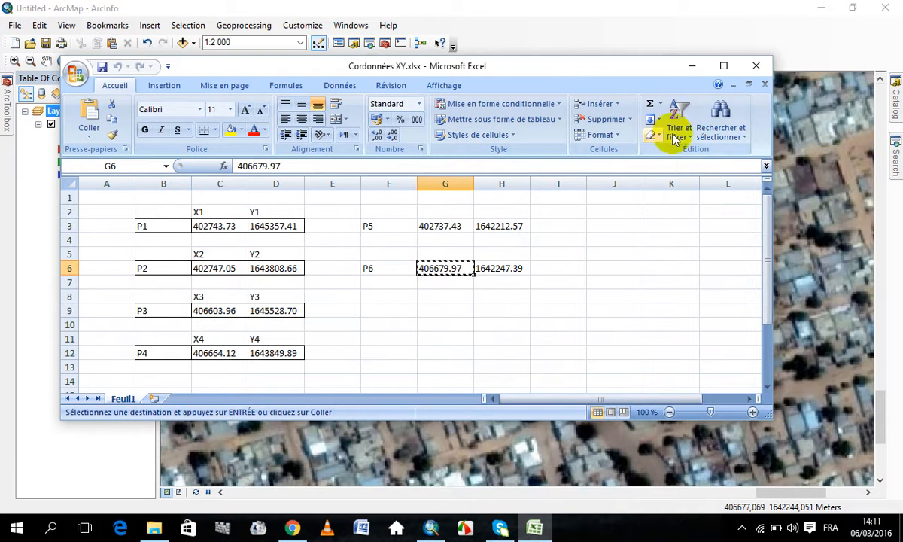
pyautogui.click(692, 66)
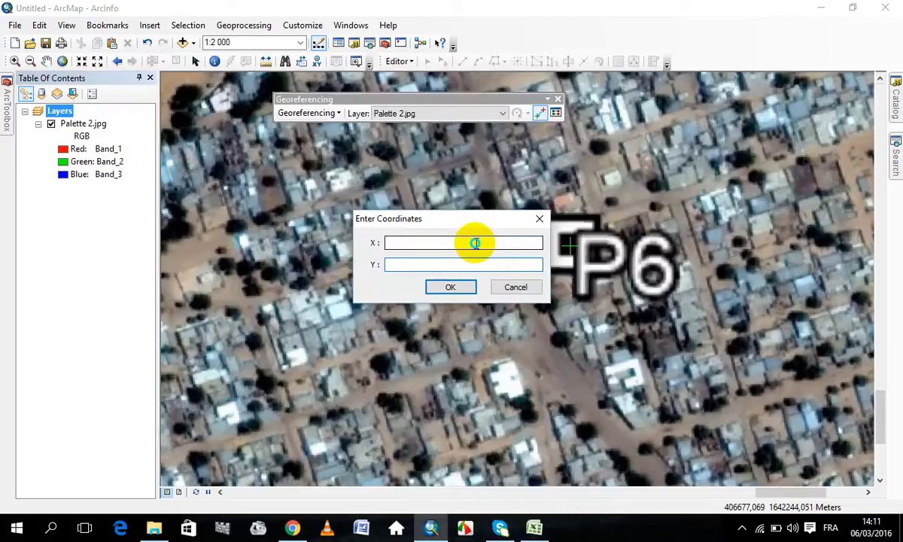
pyautogui.rightClick(474, 242)
pyautogui.click(503, 305)
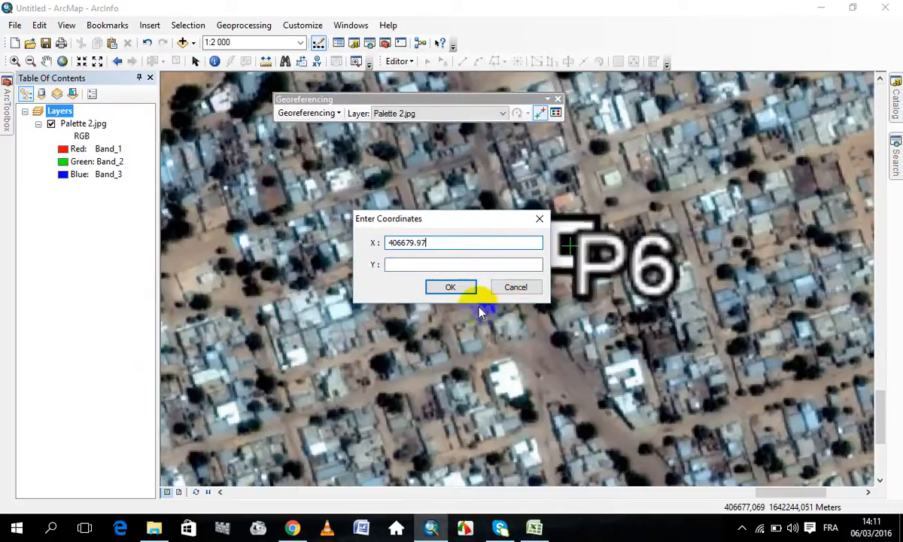
# Set the P6 control point's Y to 1642247.39, copied from cell H6 of Cordonnées XY.xlsx in Excel, and accept the coordinates
pyautogui.click(430, 266)
pyautogui.click(535, 529)
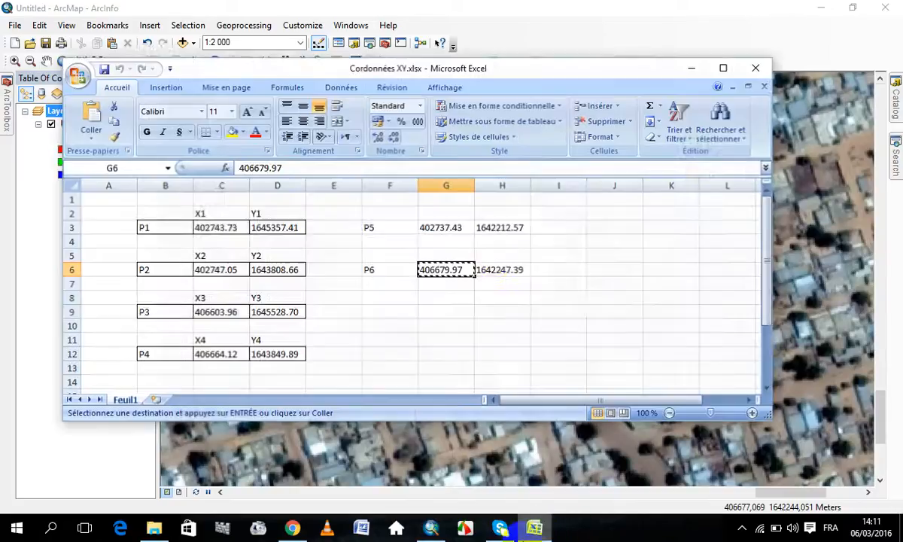
pyautogui.click(494, 267)
pyautogui.rightClick(494, 267)
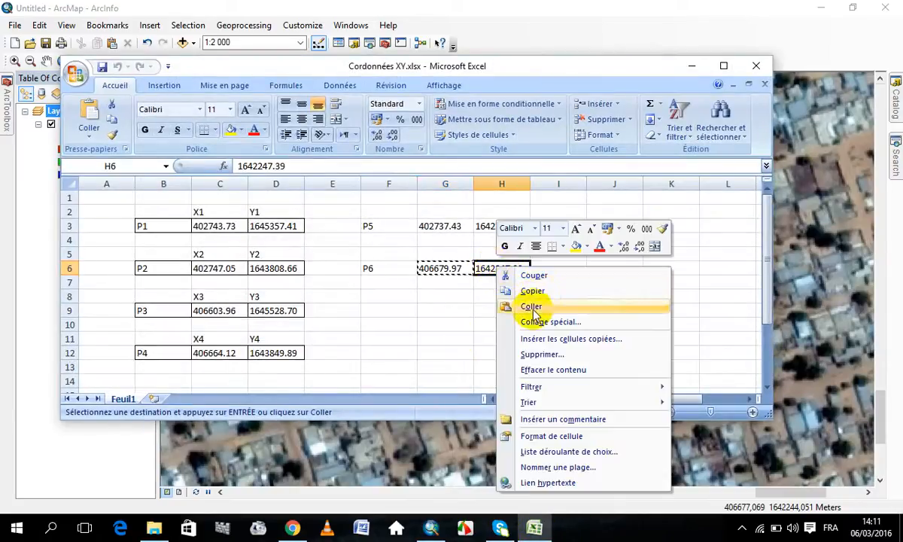
pyautogui.click(529, 291)
pyautogui.click(692, 68)
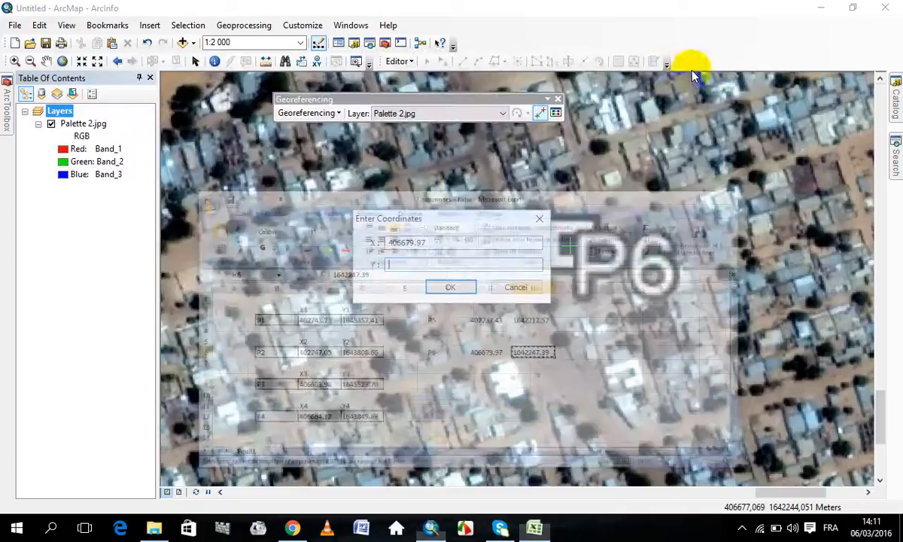
pyautogui.rightClick(484, 264)
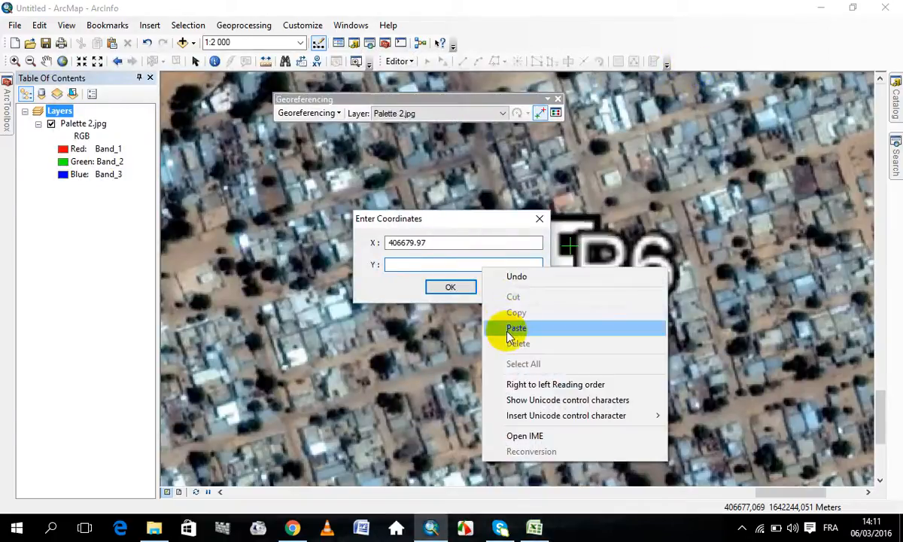
pyautogui.click(497, 328)
pyautogui.click(467, 292)
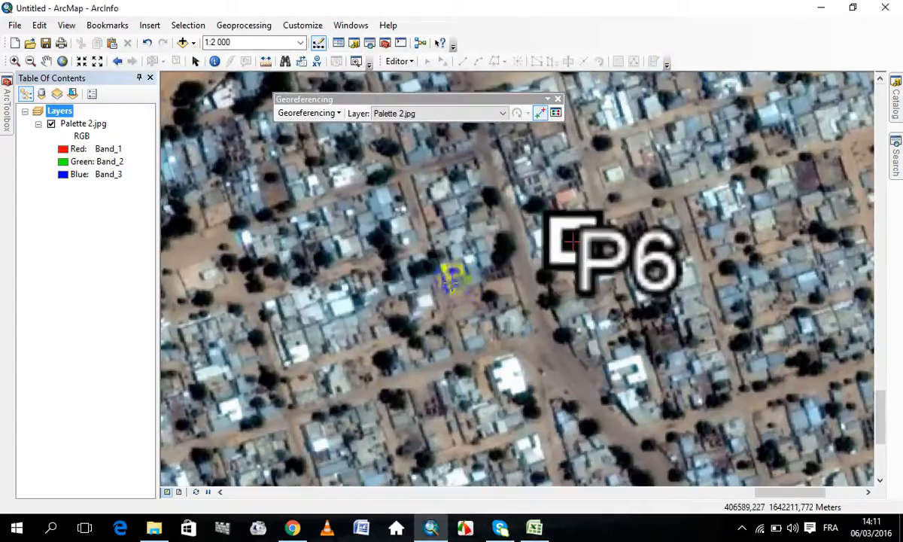
# Update the georeferencing of Palette 2.jpg to save its control point adjustment, and show the full image
pyautogui.click(339, 113)
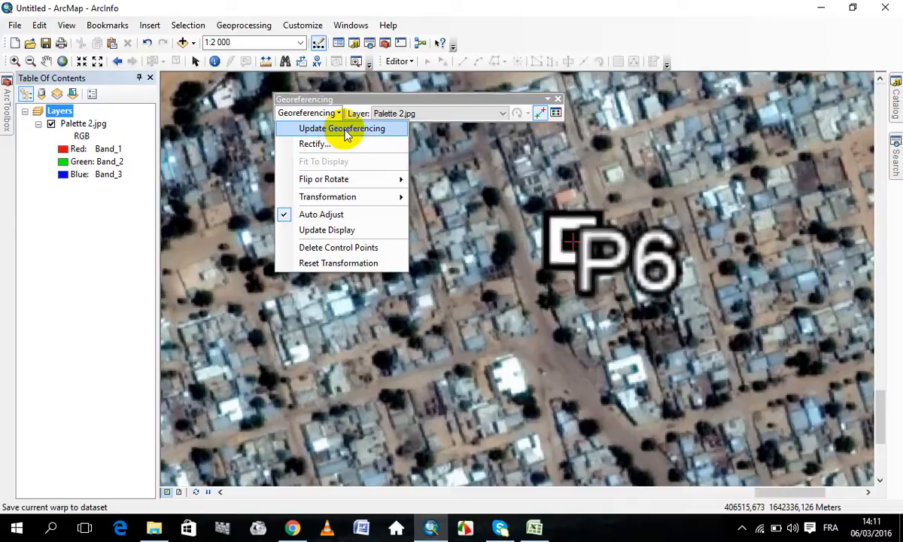
pyautogui.click(344, 133)
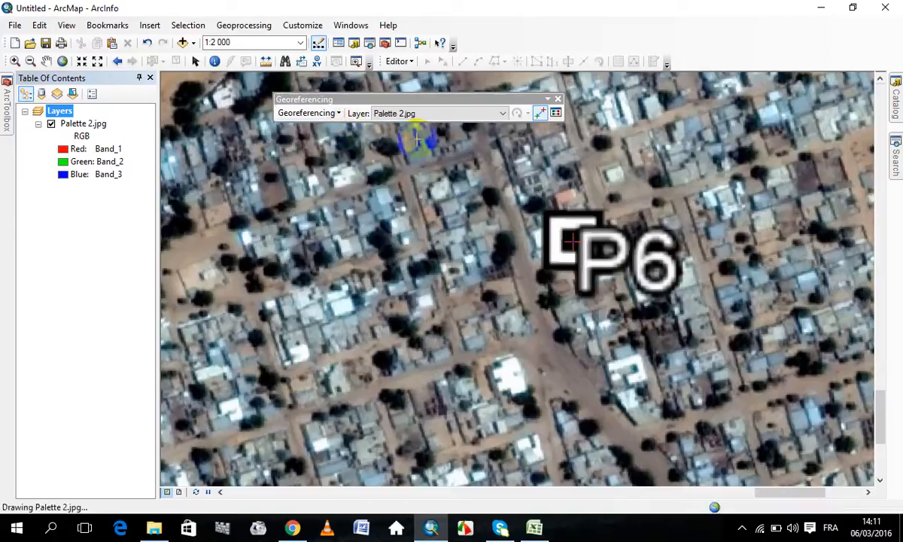
pyautogui.click(60, 64)
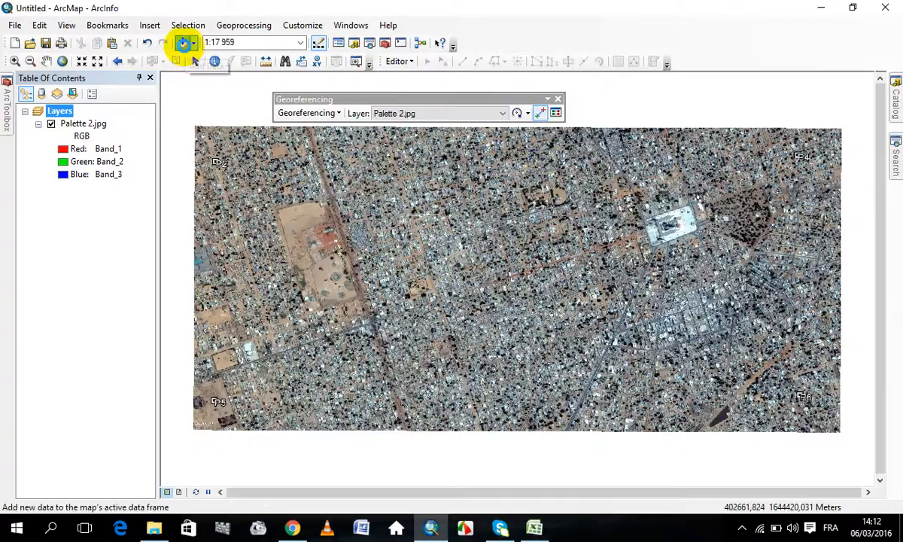
# Add Palette 1.jpg from the Images Touba folder to the map and display both images in full
pyautogui.click(182, 42)
pyautogui.click(316, 202)
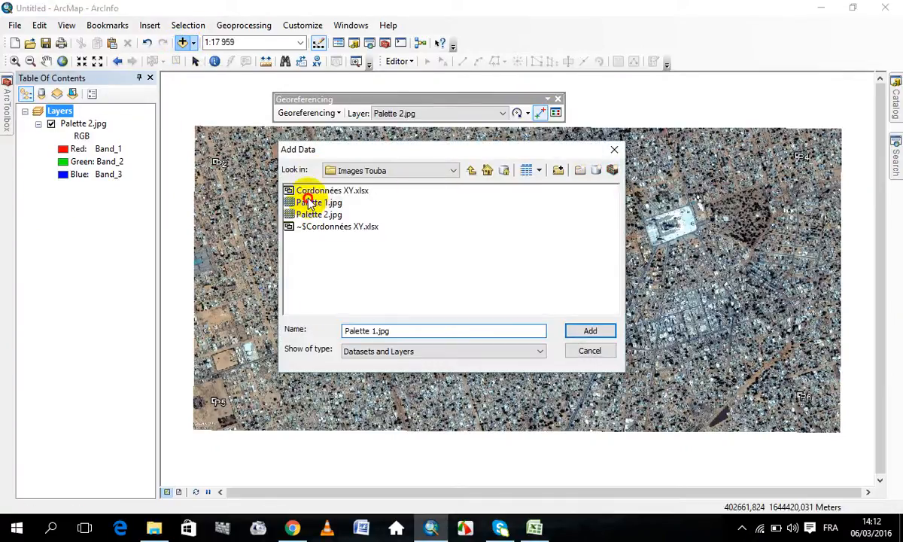
pyautogui.click(589, 332)
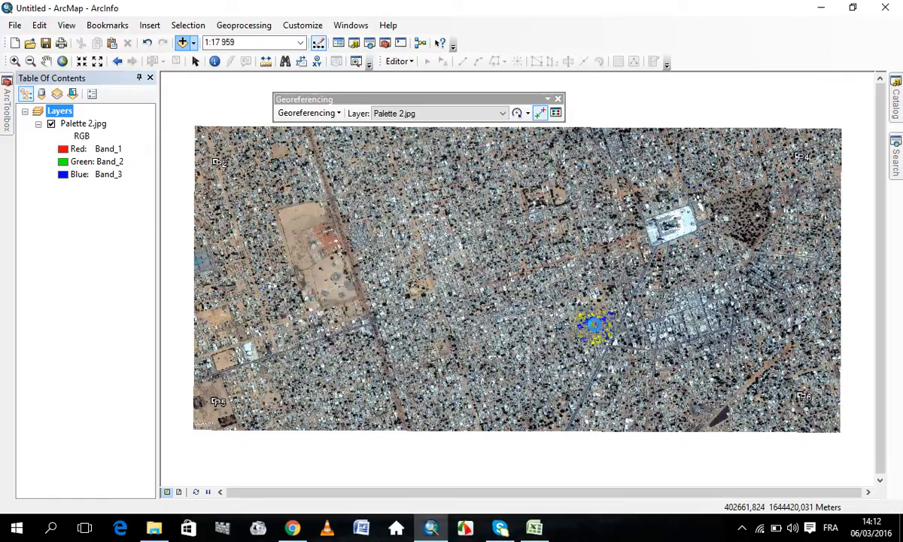
pyautogui.click(63, 62)
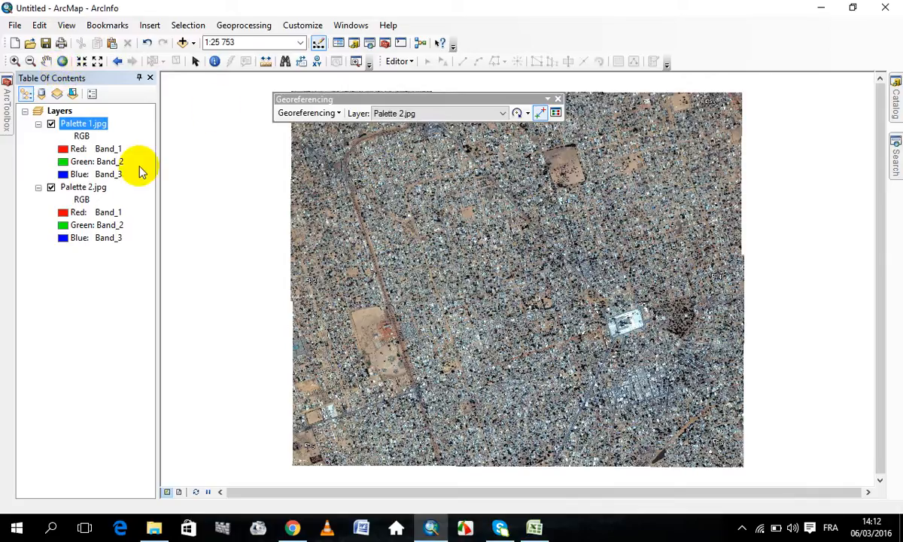
# Close the Georeferencing toolbar and examine the streets and buildings in the southern part of the assembled images
pyautogui.click(558, 99)
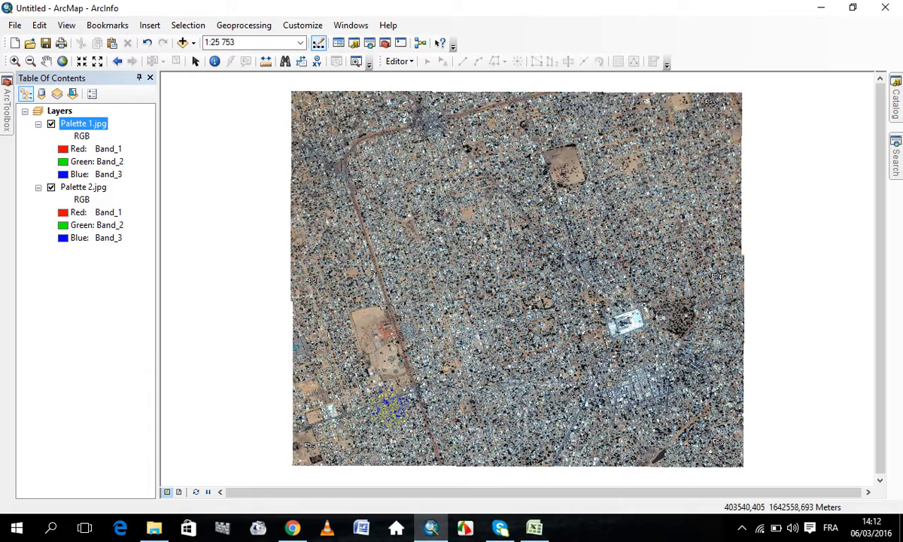
pyautogui.scroll(3, 480, 468)
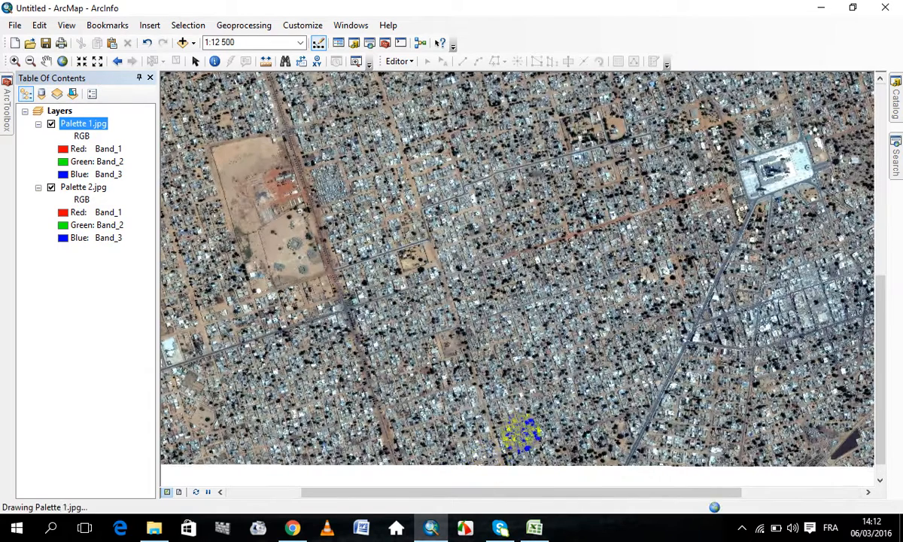
pyautogui.scroll(2, 519, 440)
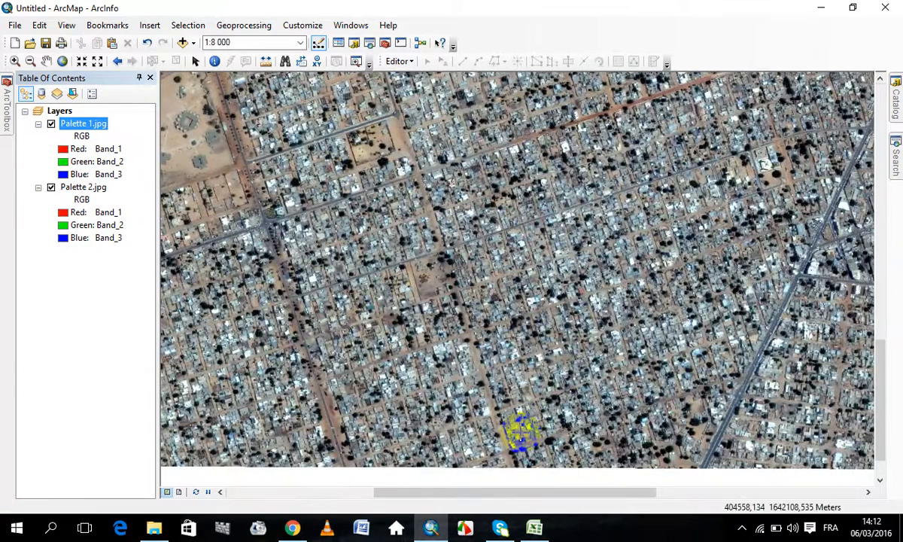
pyautogui.scroll(6, 514, 444)
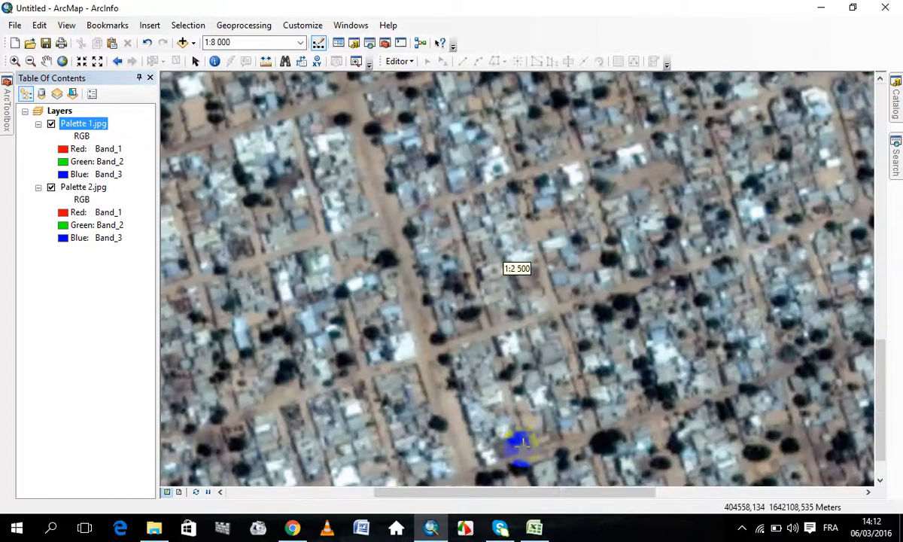